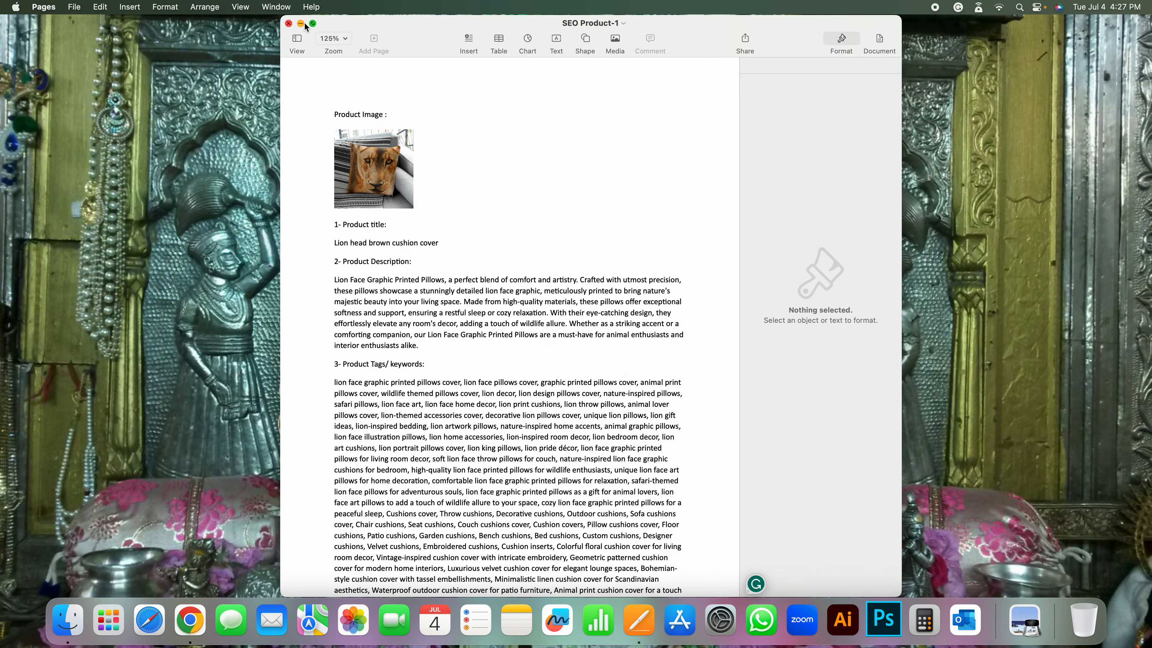
Expand the SEO Product-1 document to full screen and review its product description, meta page title, meta description and photo alt text.
click(313, 24)
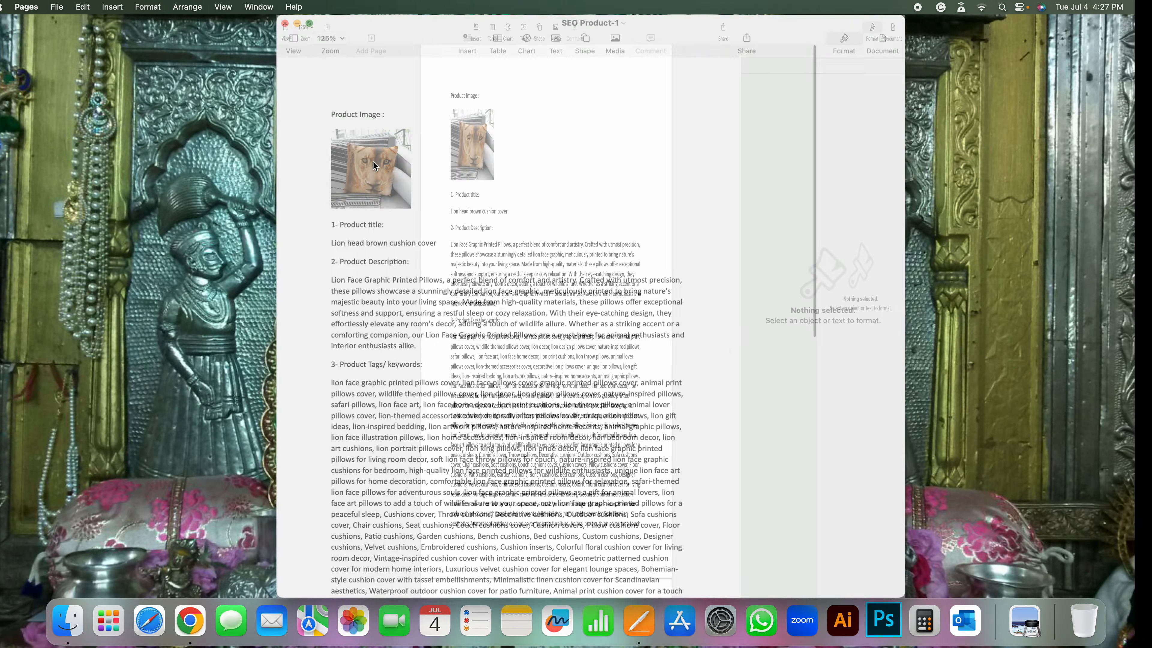
click(358, 153)
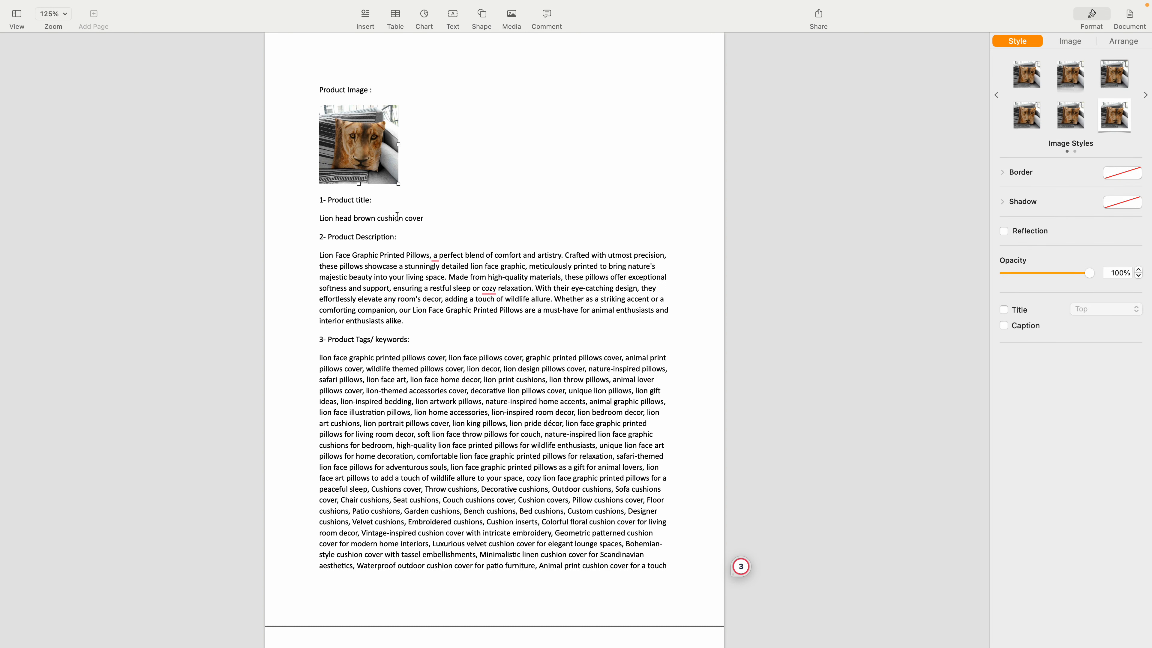
drag(319, 254, 410, 313)
scroll(424, 404, down, 10)
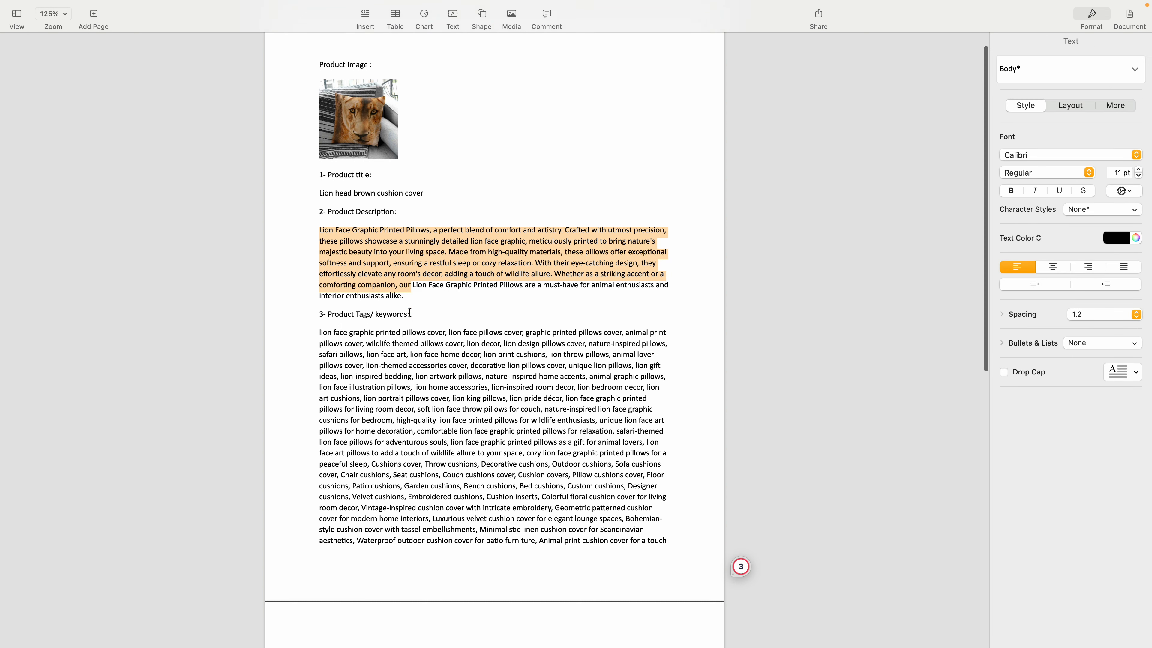
scroll(424, 404, down, 3)
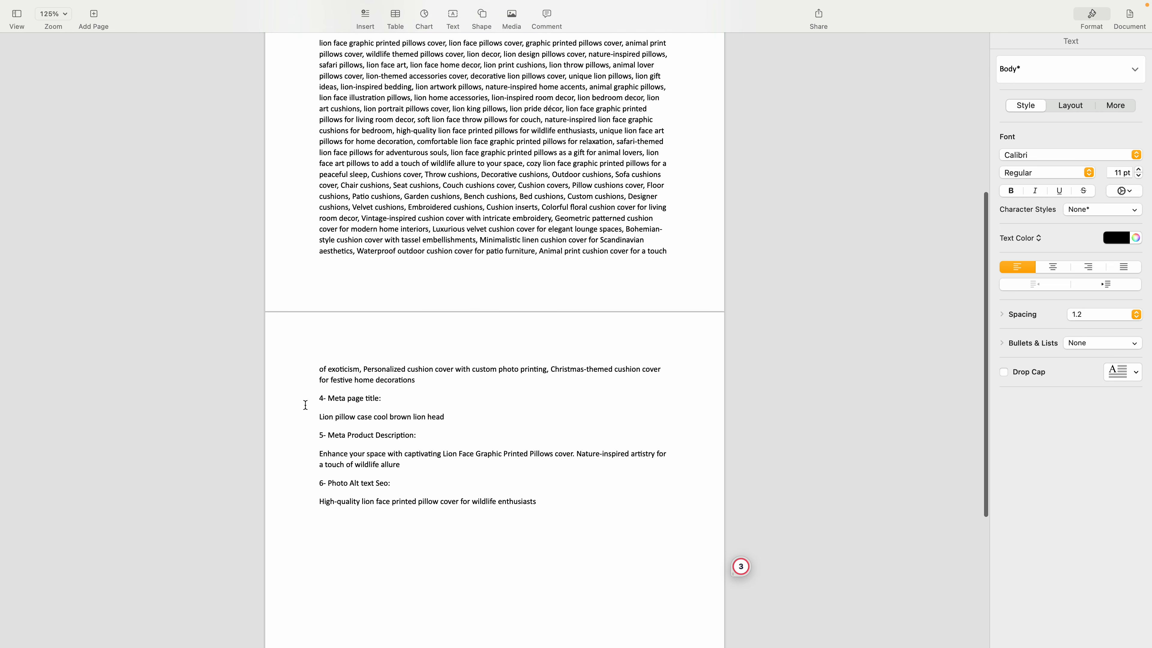
drag(325, 417, 532, 417)
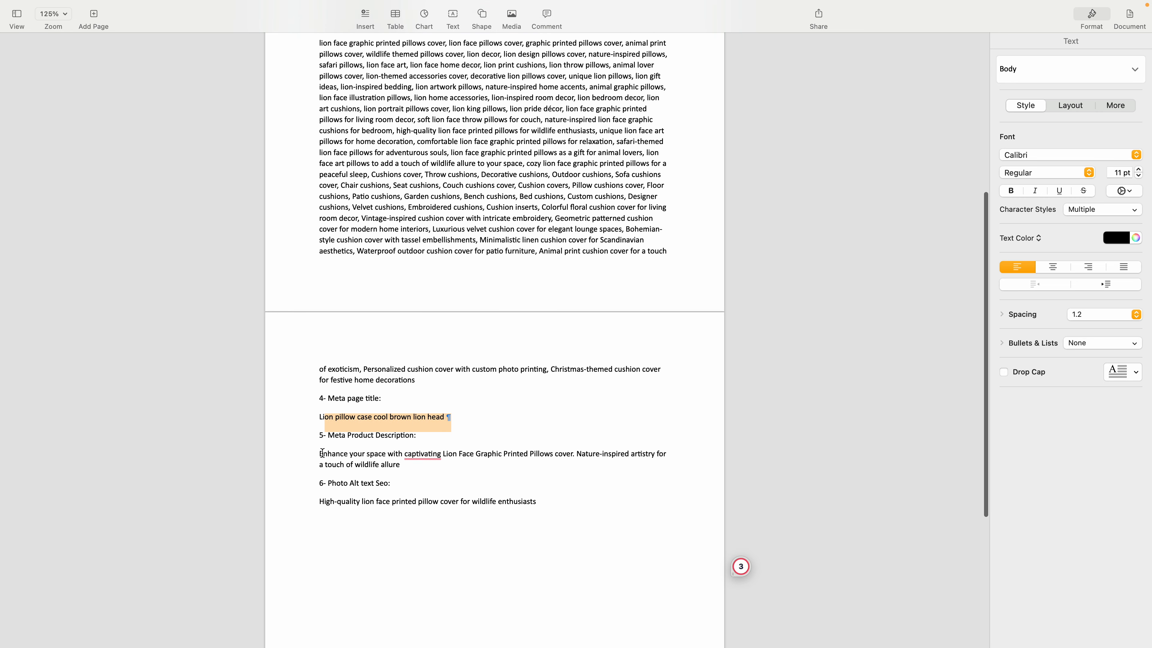
drag(320, 454, 426, 455)
click(350, 483)
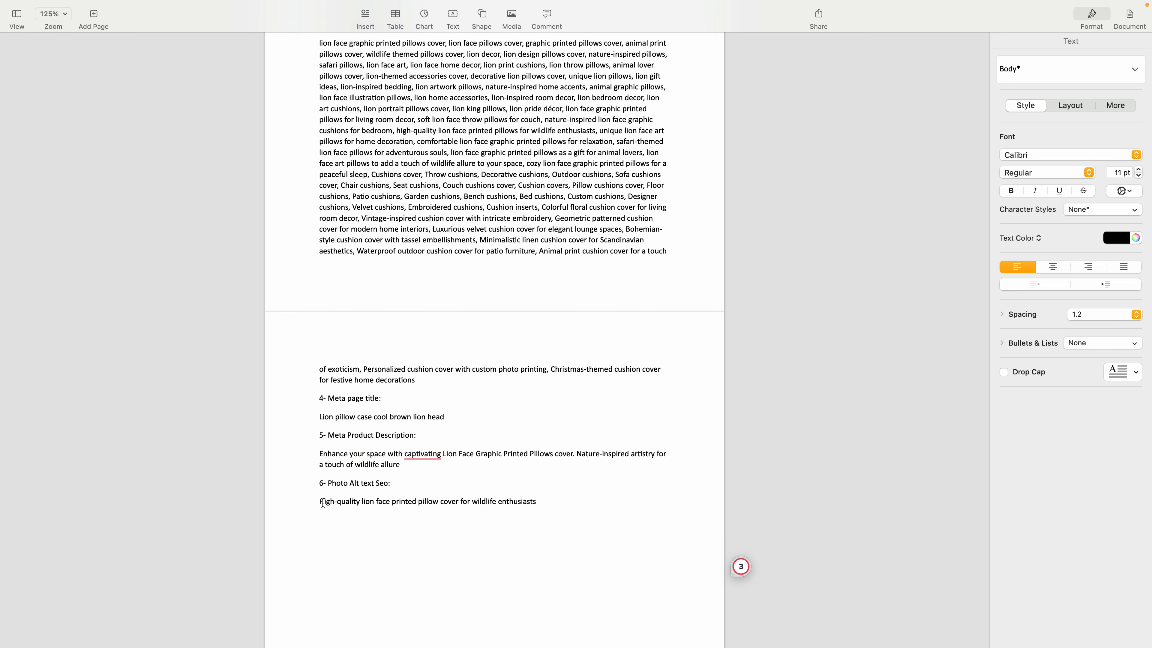
drag(319, 500, 396, 499)
scroll(479, 400, up, 14)
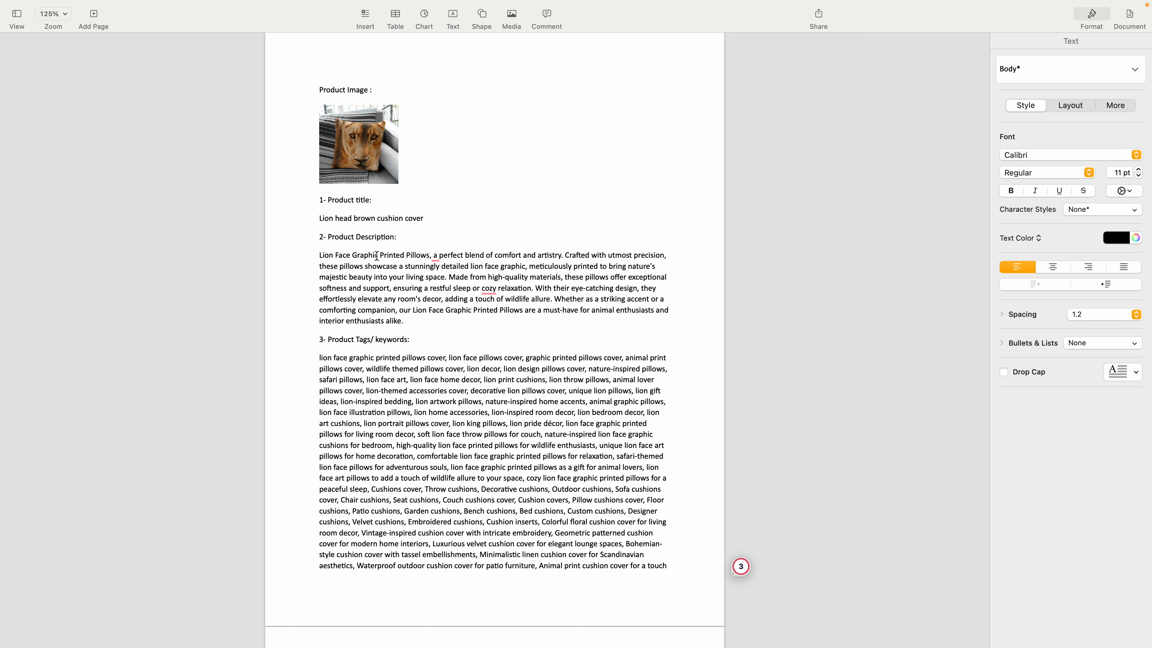
Switch to the Shopify admin in Chrome and start adding a new product.
key(ctrl+Right)
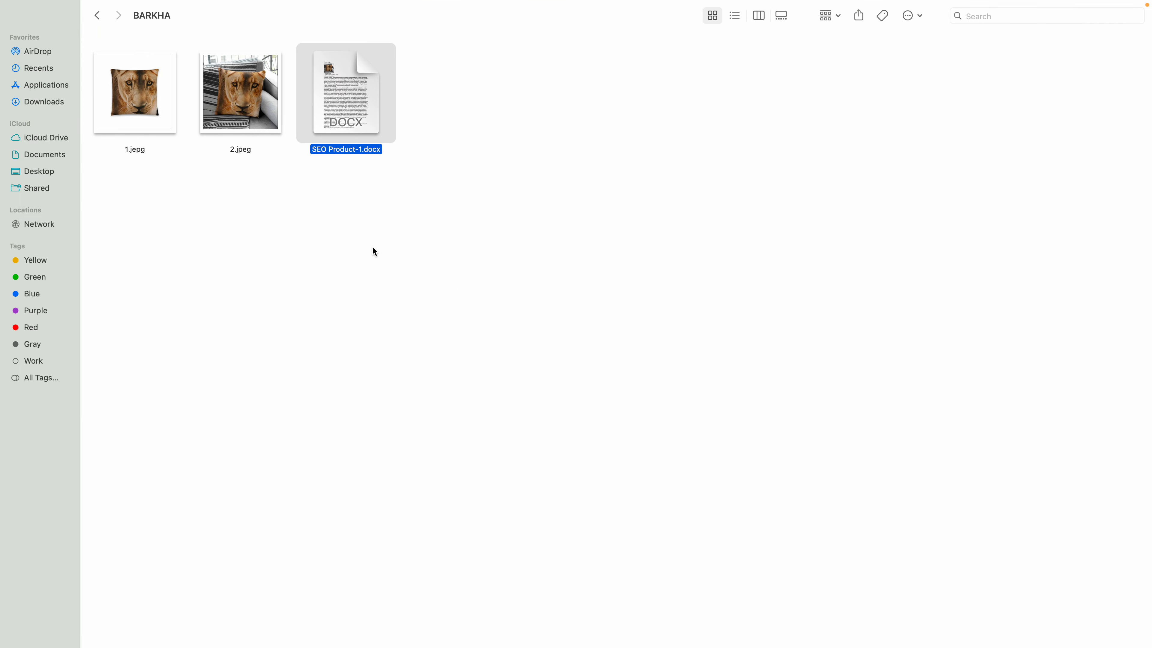
key(ctrl+Left)
key(super+Tab)
key(super+Tab)
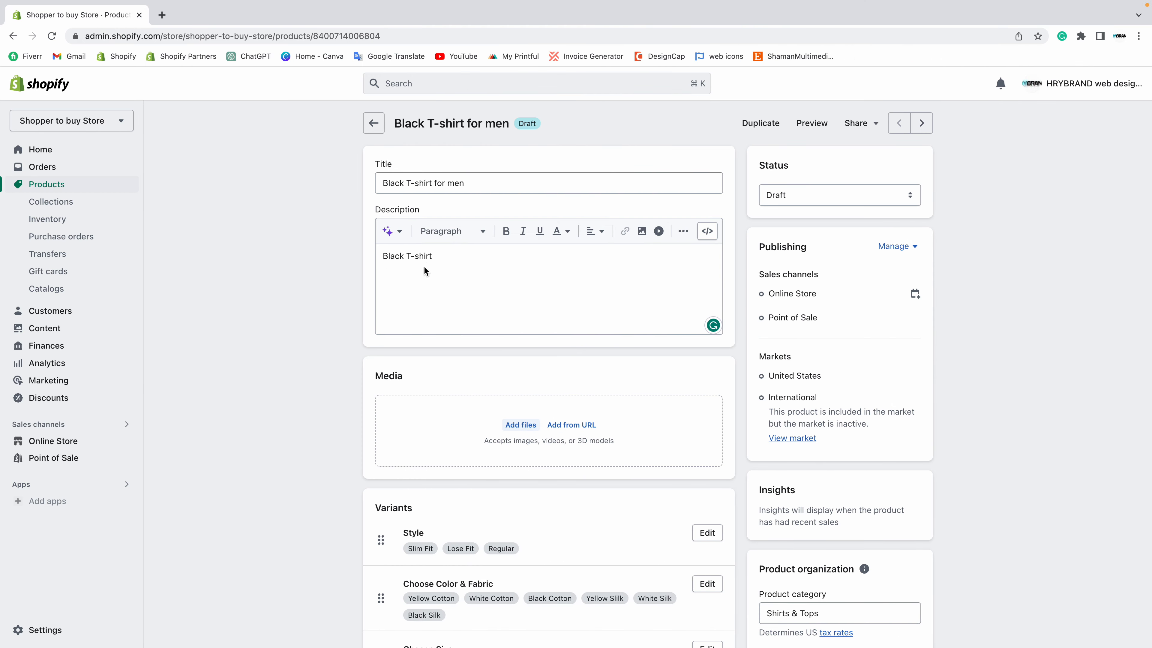
key(ctrl+Left)
click(376, 155)
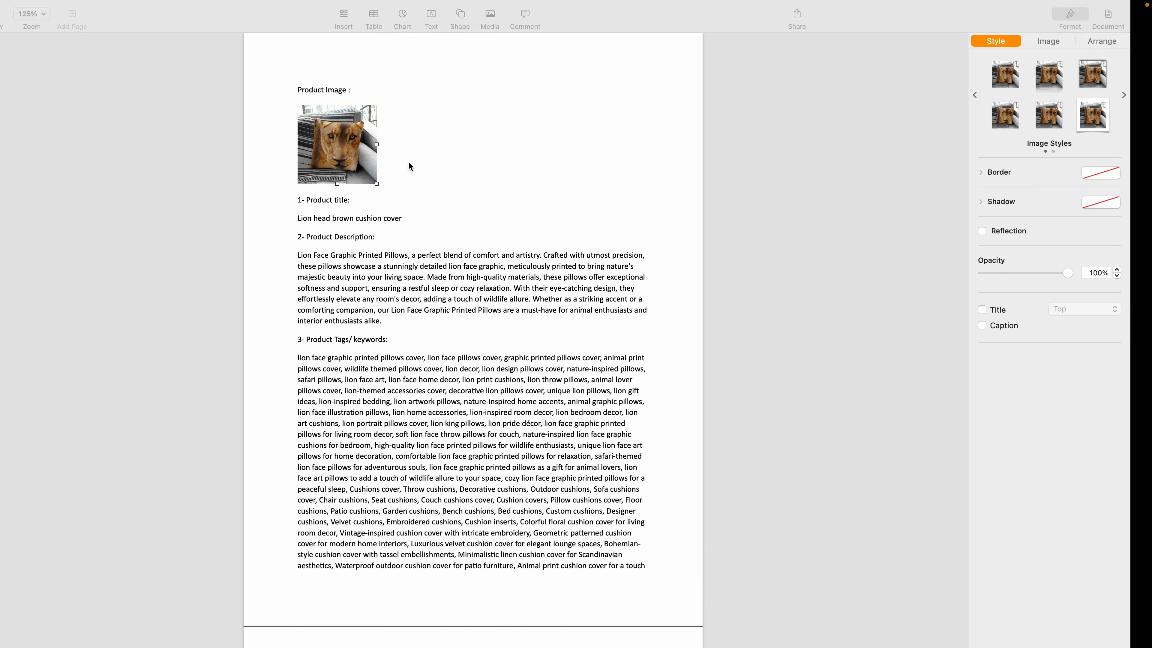
key(ctrl+Right)
click(1105, 119)
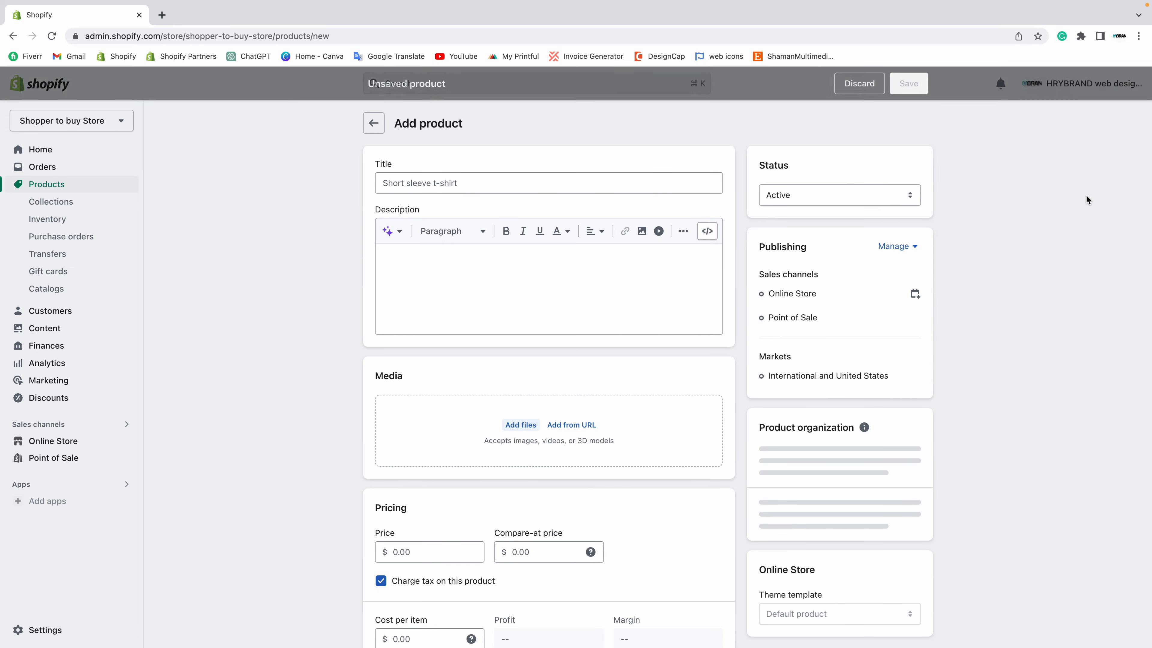
Copy the product title from the Pages document into the new Shopify product's title and append "shopper to buy".
scroll(299, 312, down, 1)
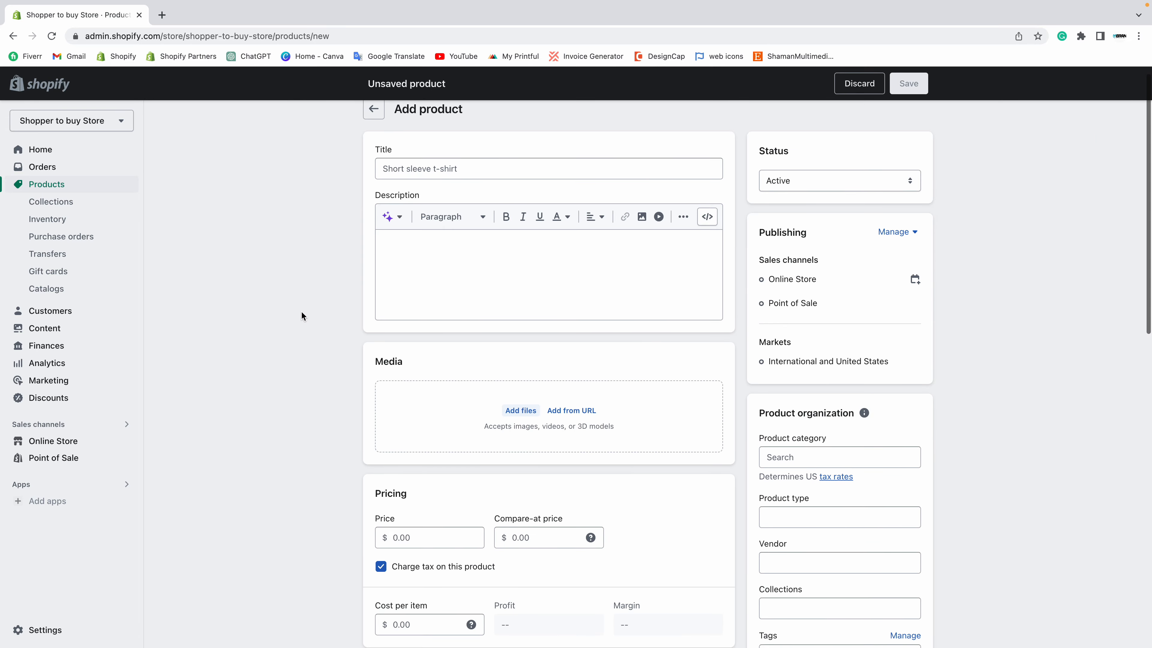
click(407, 165)
key(ctrl+Left)
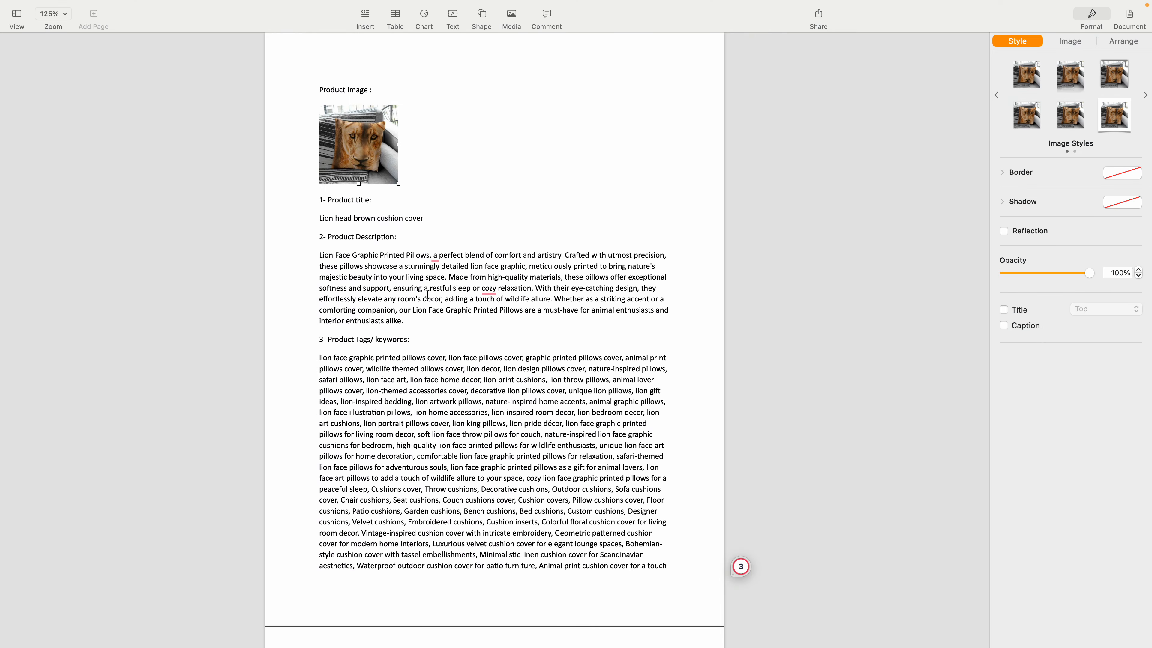
drag(320, 218, 425, 218)
key(super+c)
key(ctrl+Right)
key(super+v)
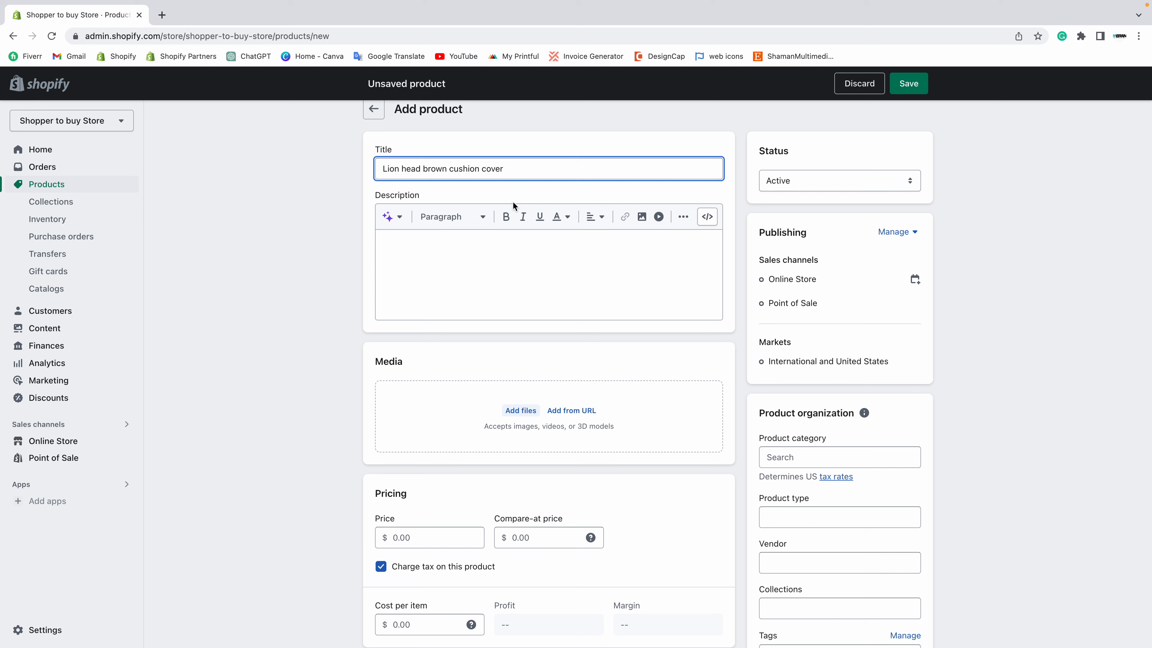
text(shopper to buy)
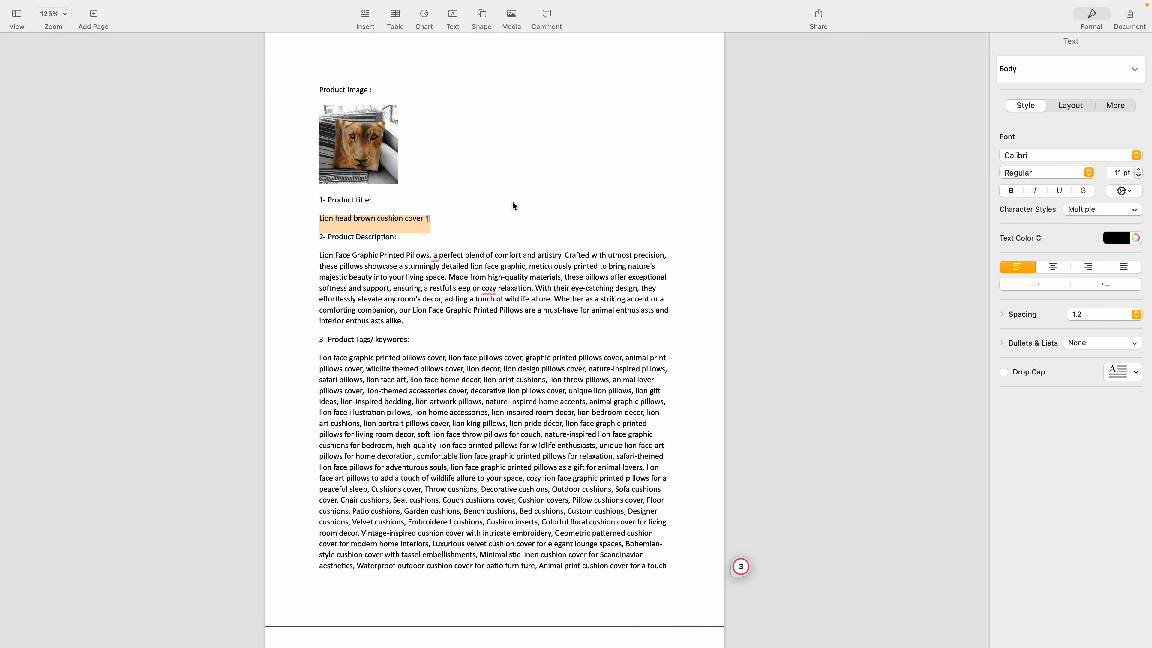
Copy the full product description paragraph from the Pages document into the description of the new Shopify product.
click(472, 218)
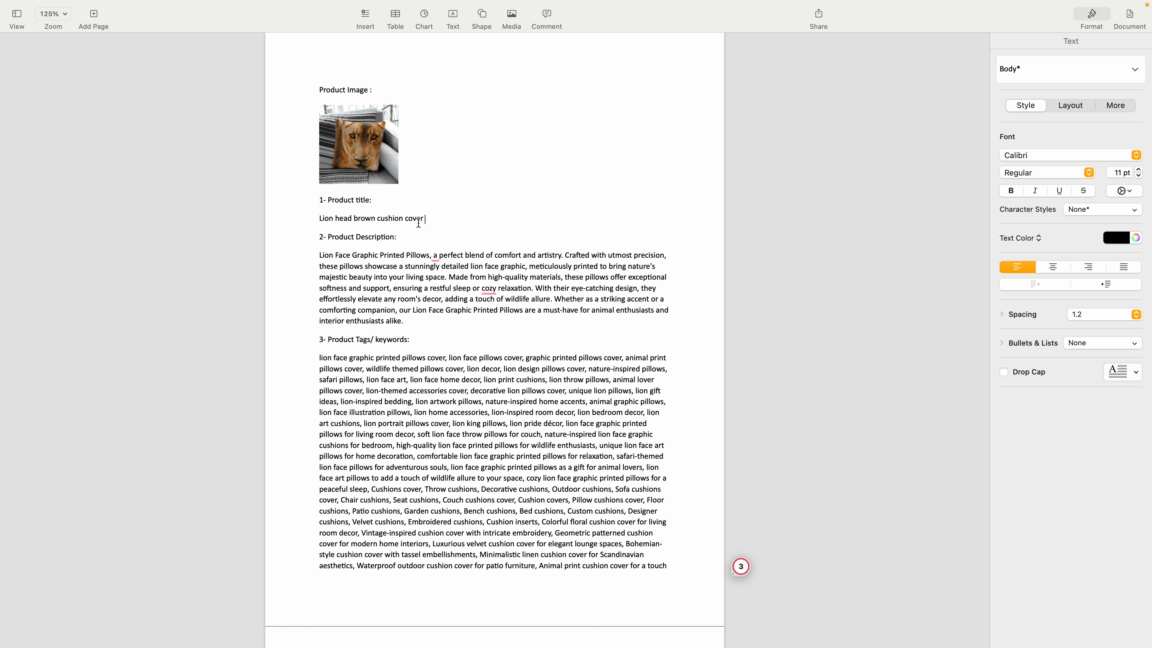
drag(424, 219, 314, 217)
click(369, 237)
drag(319, 257, 403, 320)
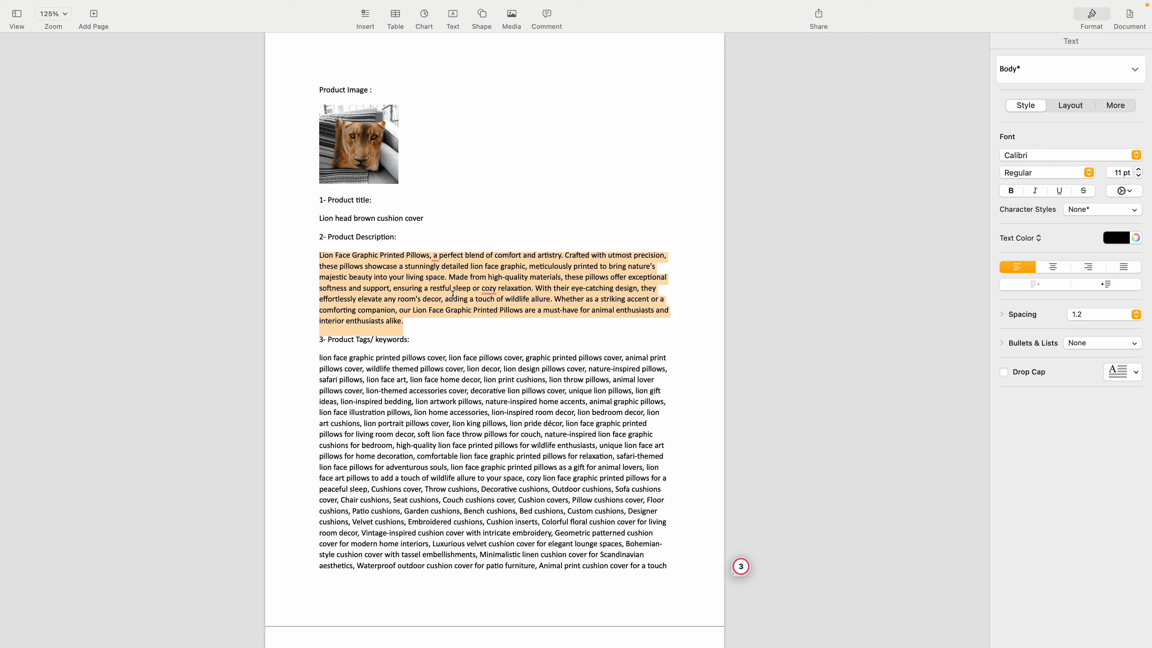
right_click(445, 277)
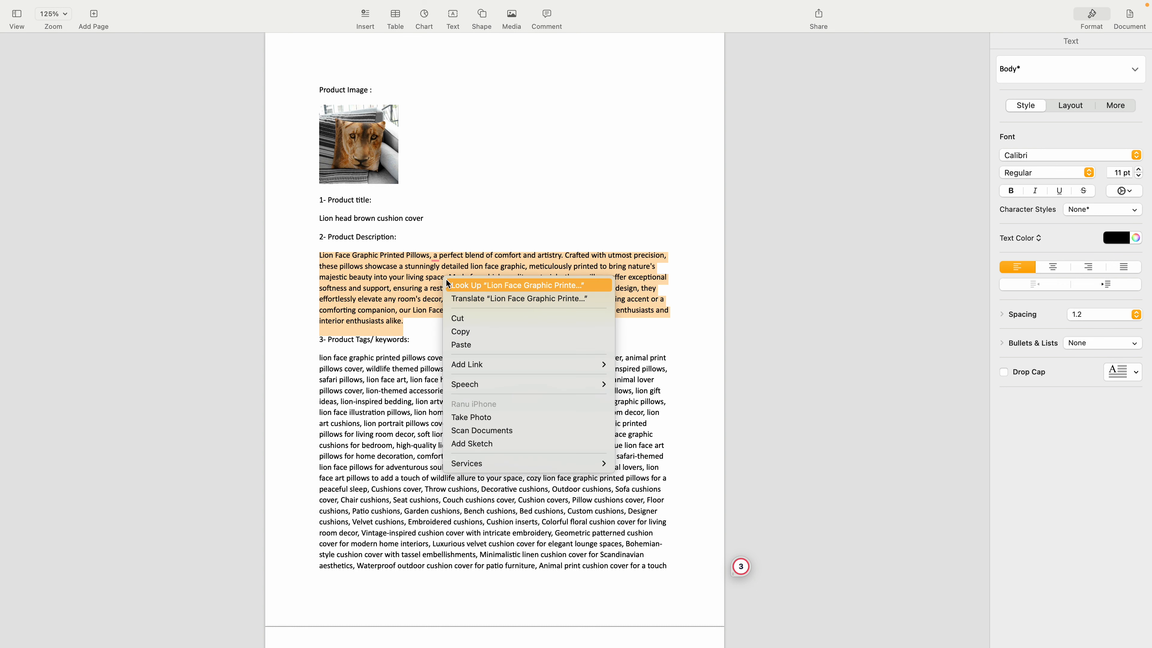
click(461, 332)
key(super+Tab)
click(389, 248)
key(super+v)
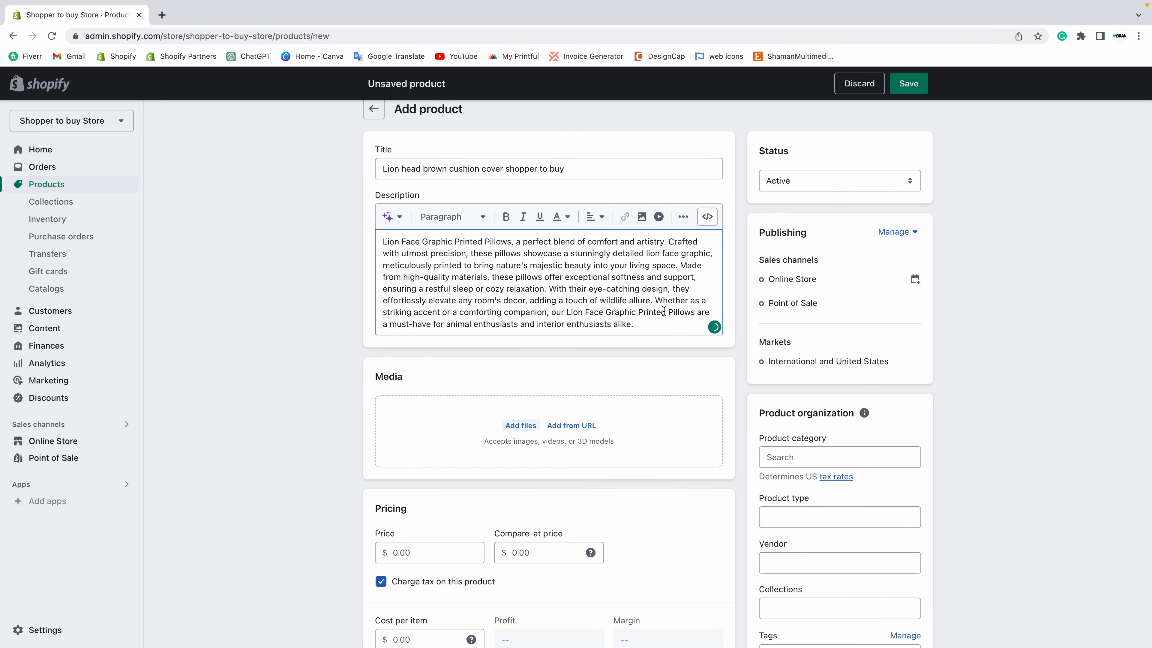
Review the new product's title and description in Shopify against the corresponding sections of the SEO document.
scroll(512, 245, up, 1)
drag(506, 176, 593, 178)
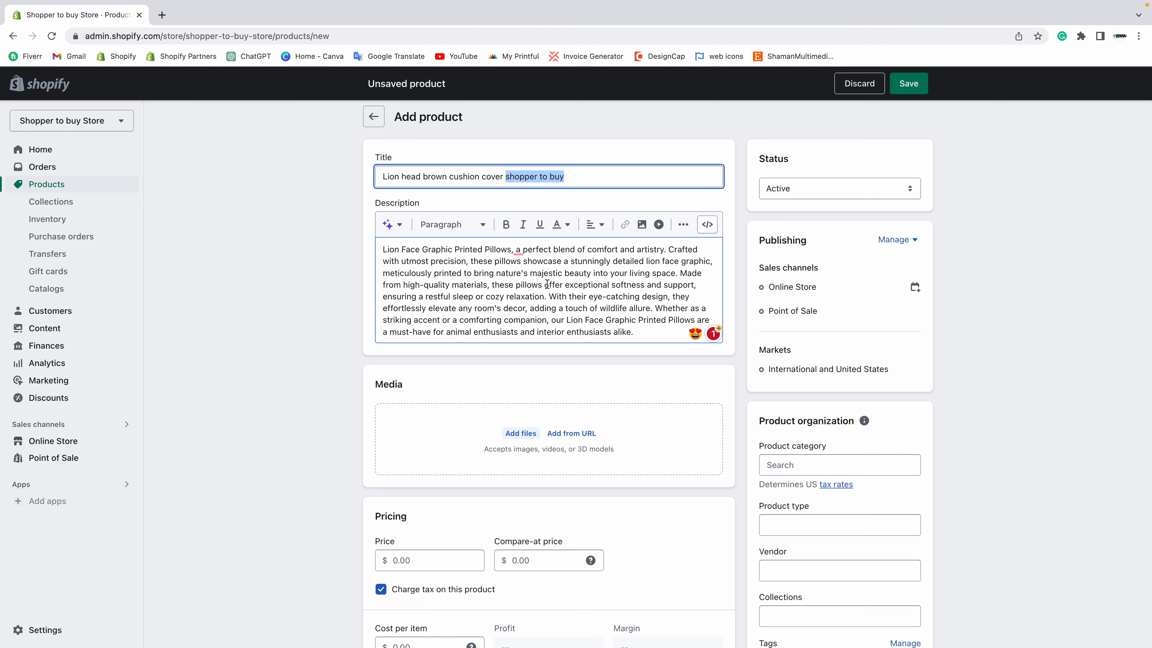
click(529, 273)
drag(385, 247, 630, 335)
key(super+Tab)
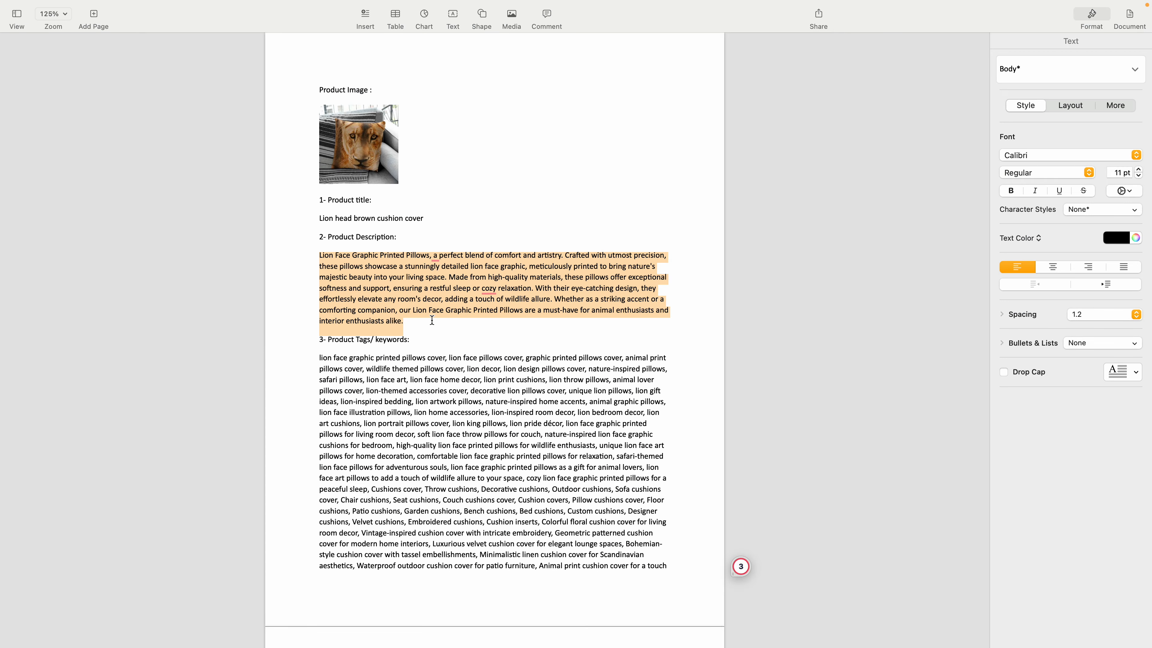
scroll(431, 320, down, 5)
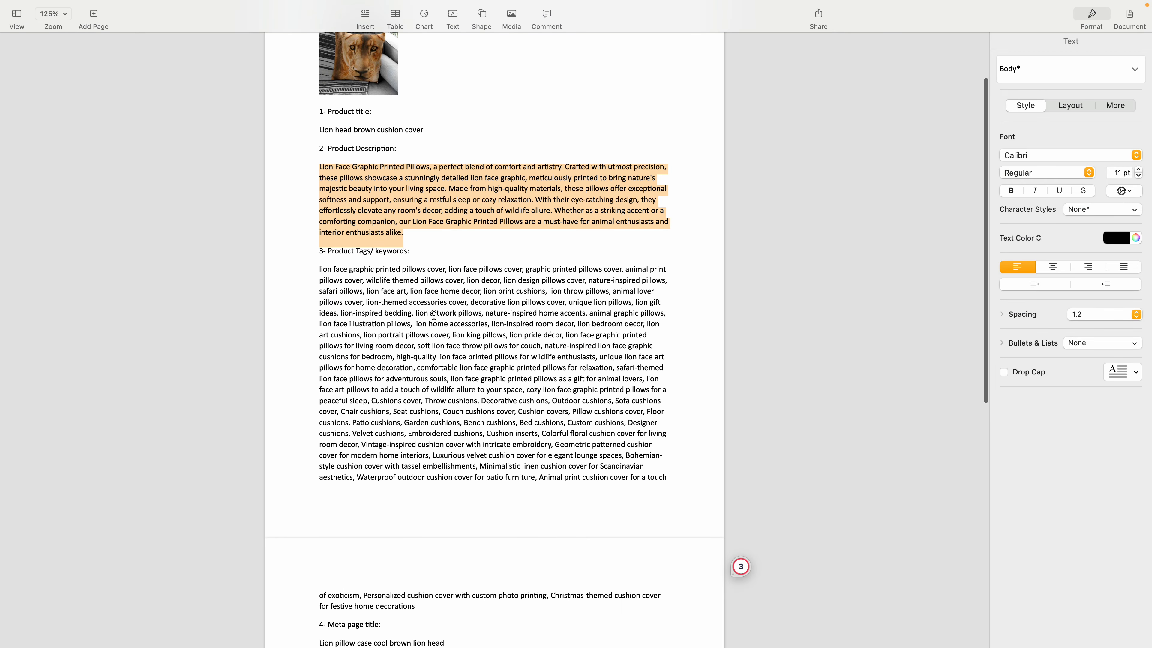
scroll(433, 358, down, 8)
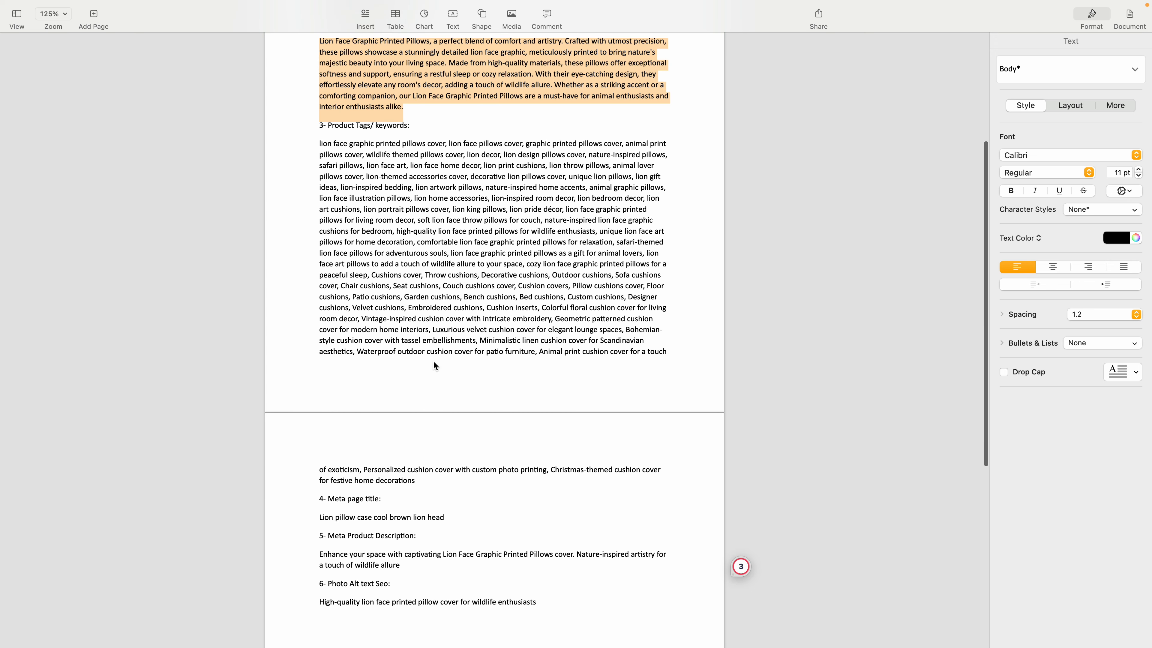
scroll(434, 362, up, 8)
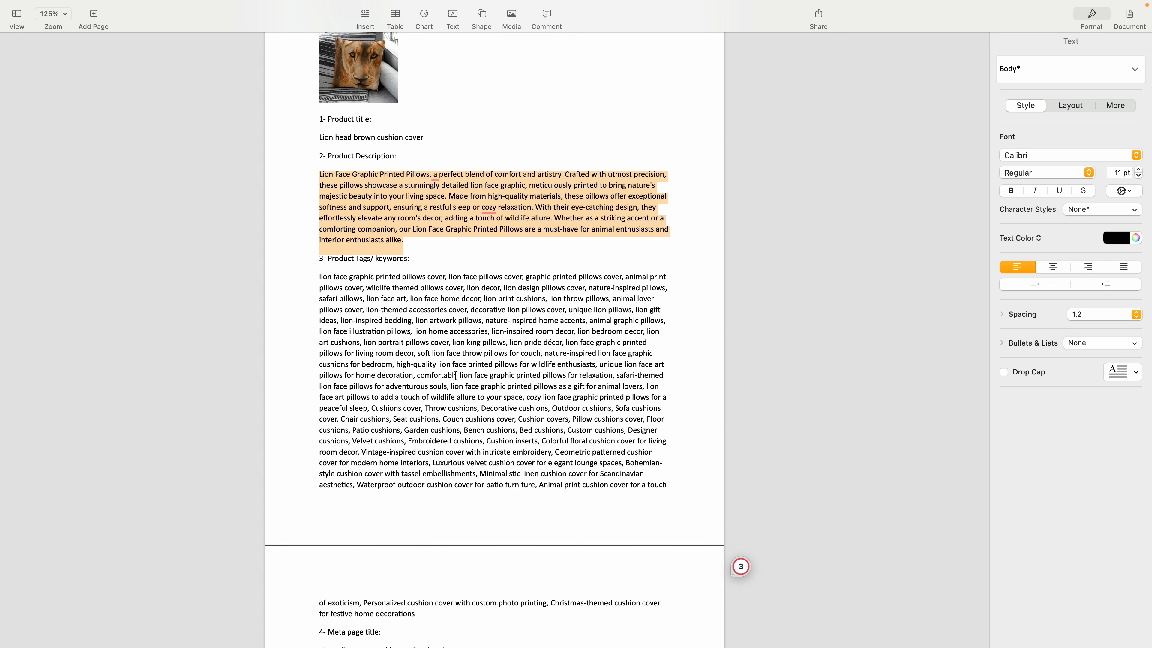
key(ctrl+Right)
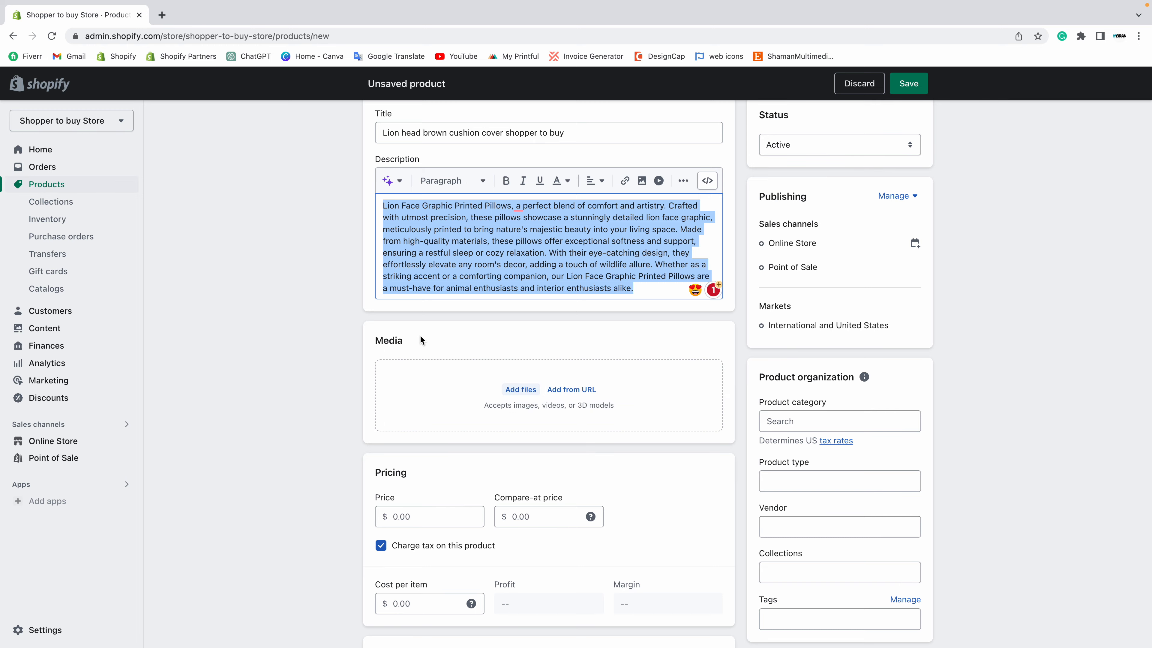
key(ctrl+Left)
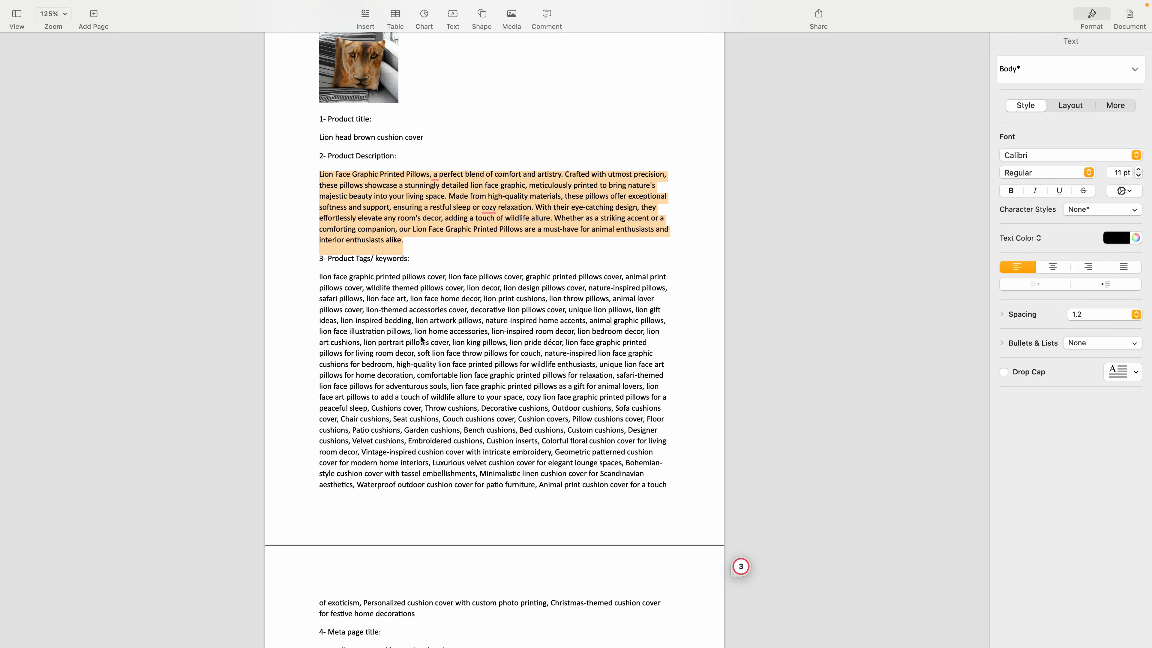
key(ctrl+Right)
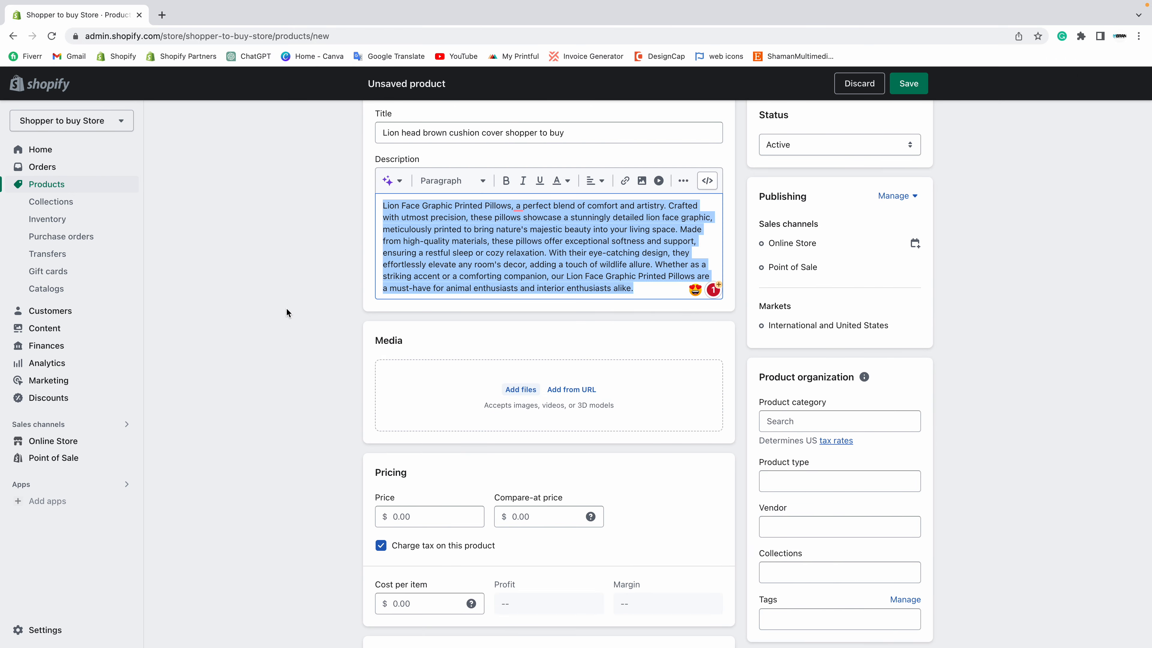
scroll(287, 309, down, 1)
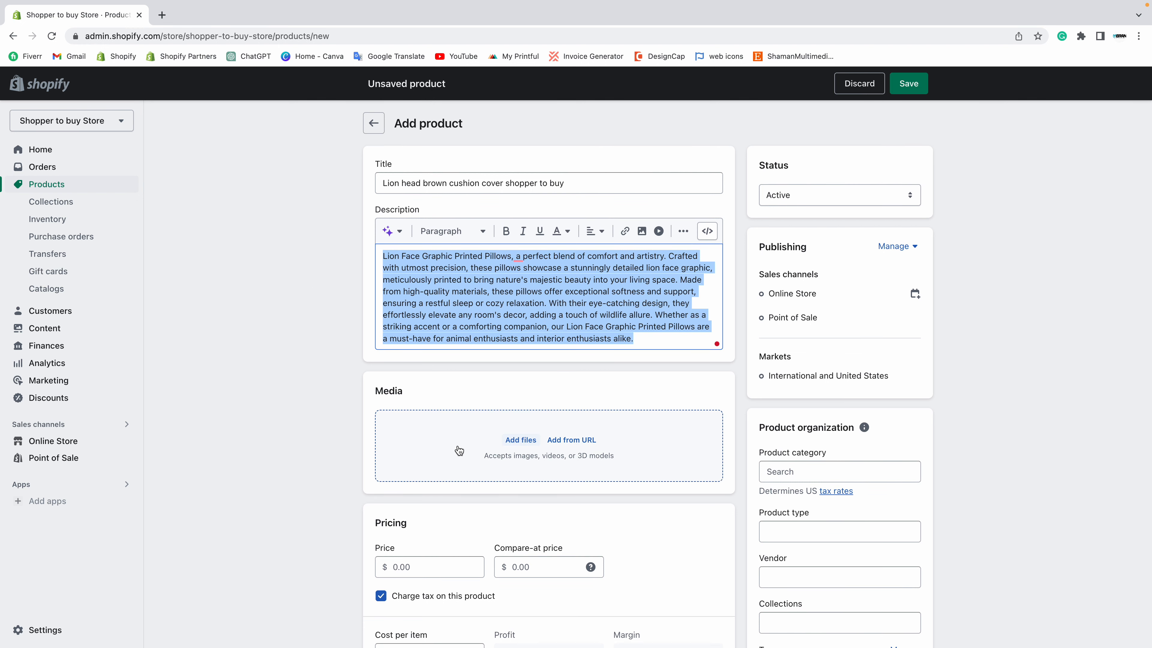
drag(375, 164, 421, 159)
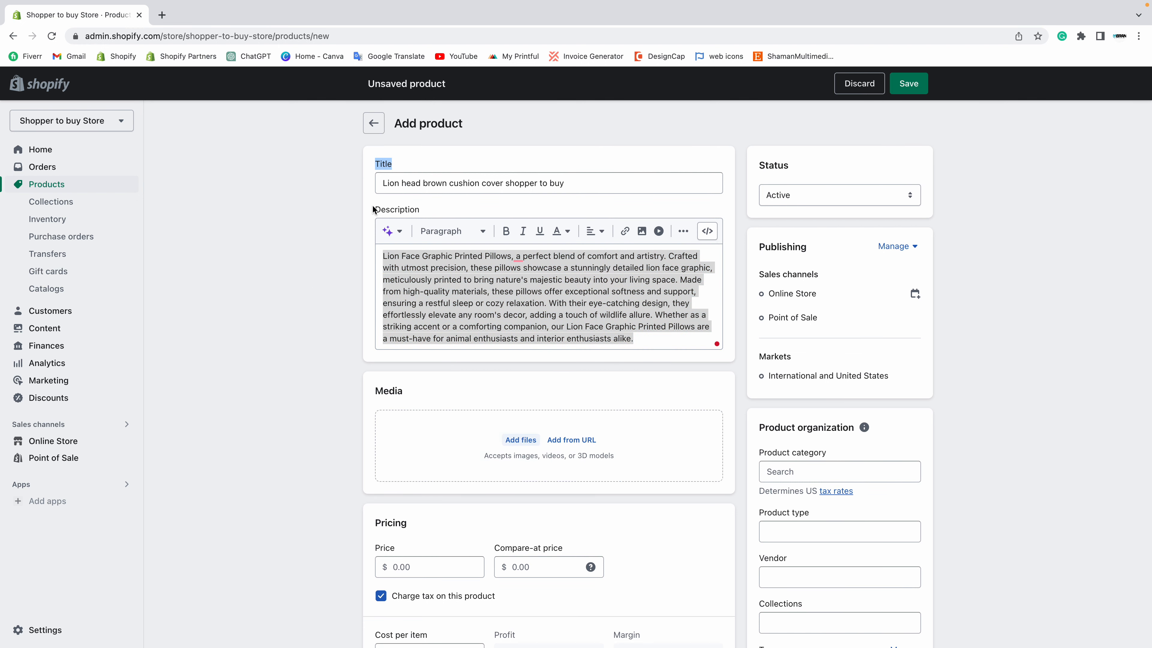
drag(375, 209, 446, 207)
click(446, 210)
Open the file chooser for the product media, and enlarge the product image in the Pages document to about double its size.
scroll(497, 399, down, 2)
click(517, 380)
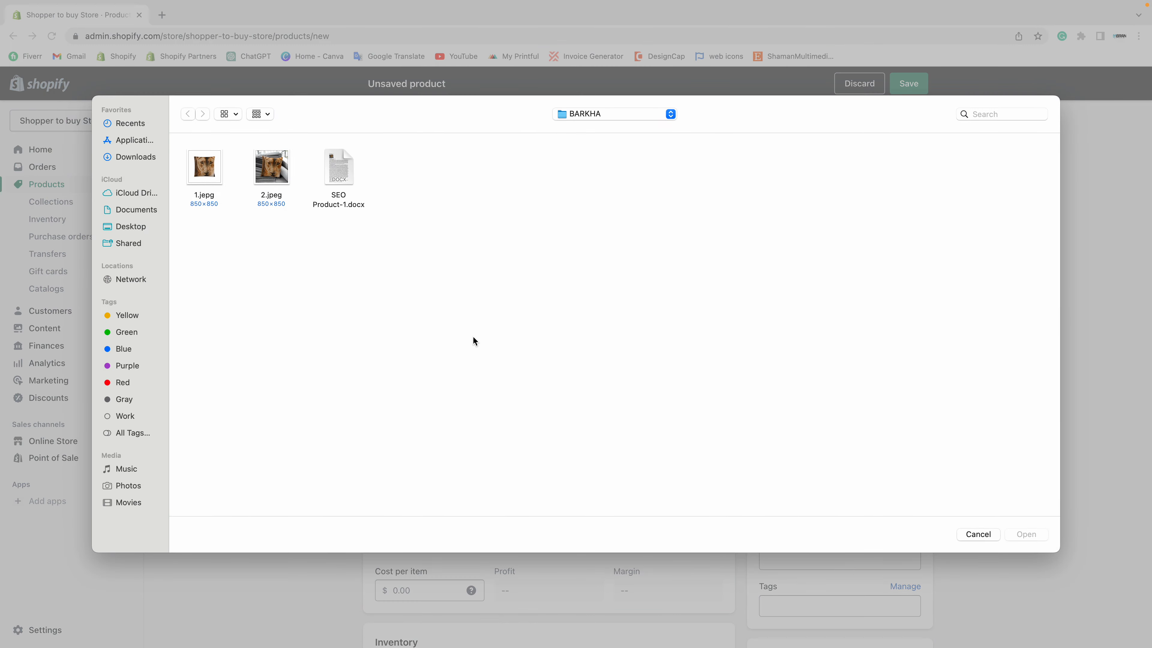
key(ctrl+Right)
scroll(474, 122, up, 2)
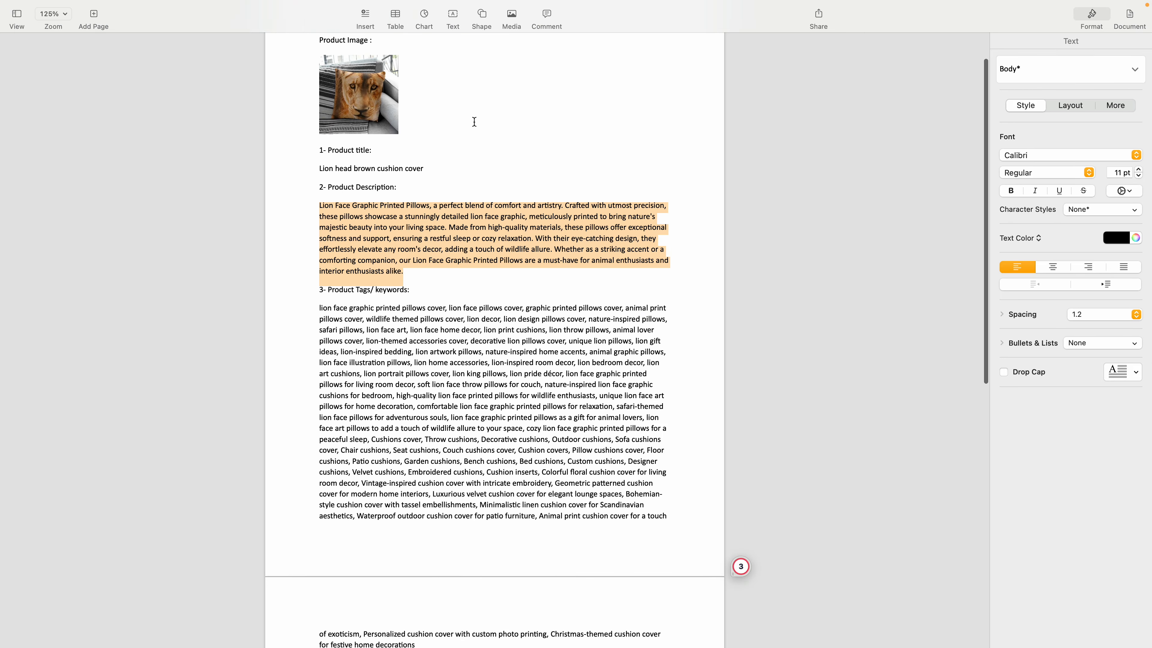
click(383, 111)
drag(397, 151, 477, 230)
click(501, 164)
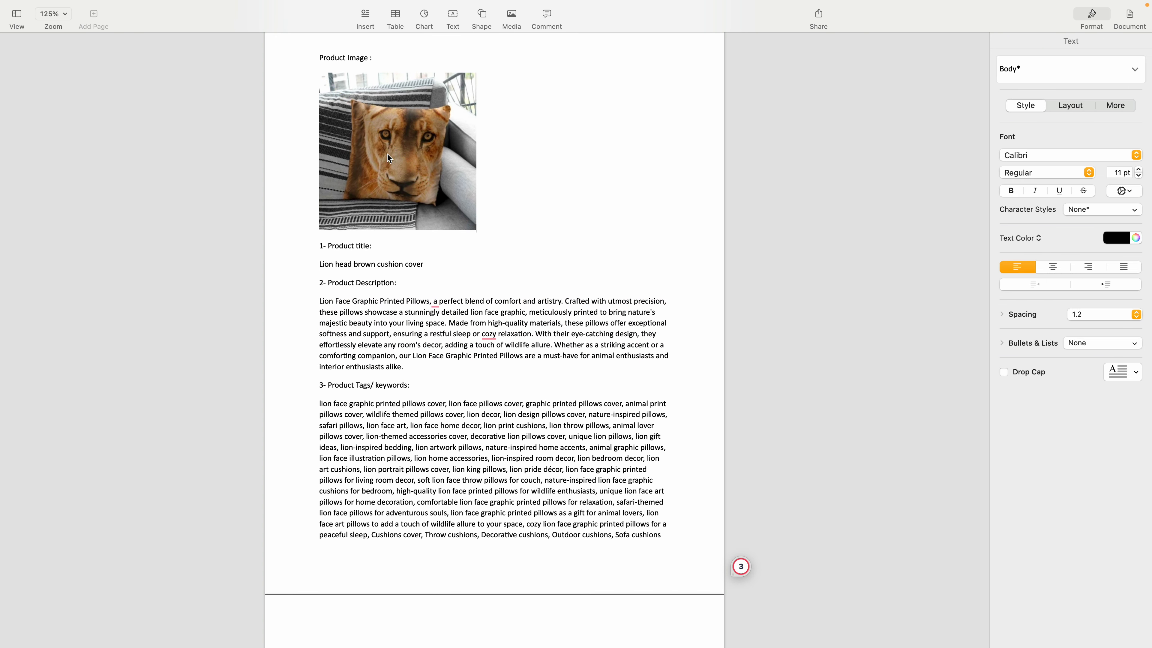
Upload the images 1.jepg and 2.jpeg from the BARKHA folder to the Shopify product's media.
key(ctrl+Left)
click(204, 167)
super+click(271, 167)
click(1025, 534)
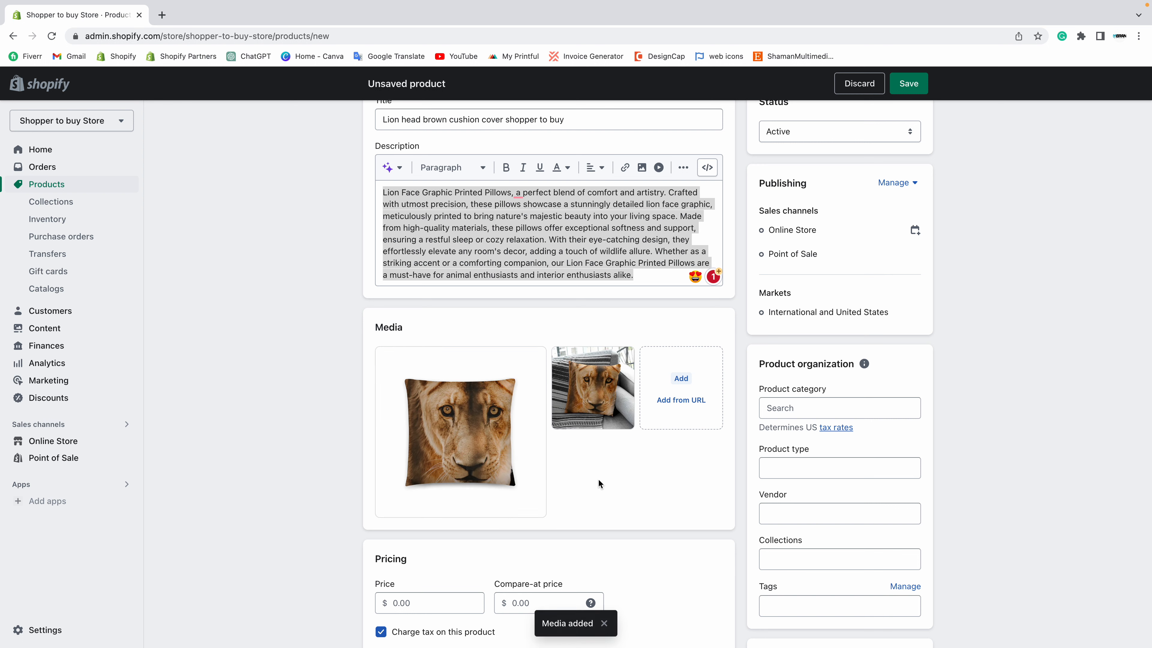
mouse_move(593, 390)
mouse_down()
mouse_move(442, 398)
mouse_move(585, 394)
mouse_move(596, 411)
mouse_up()
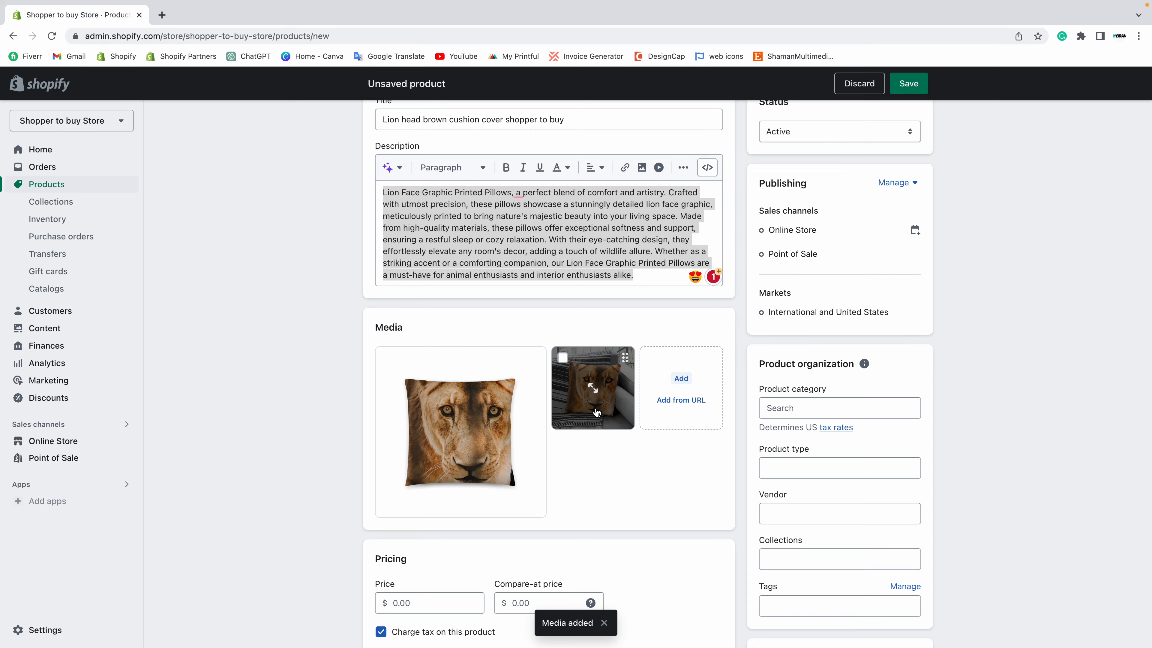
Check the Photo Alt text Seo section at the end of the Pages document and return to the Shopify product.
key(ctrl+Left)
scroll(515, 387, down, 1)
scroll(514, 388, down, 8)
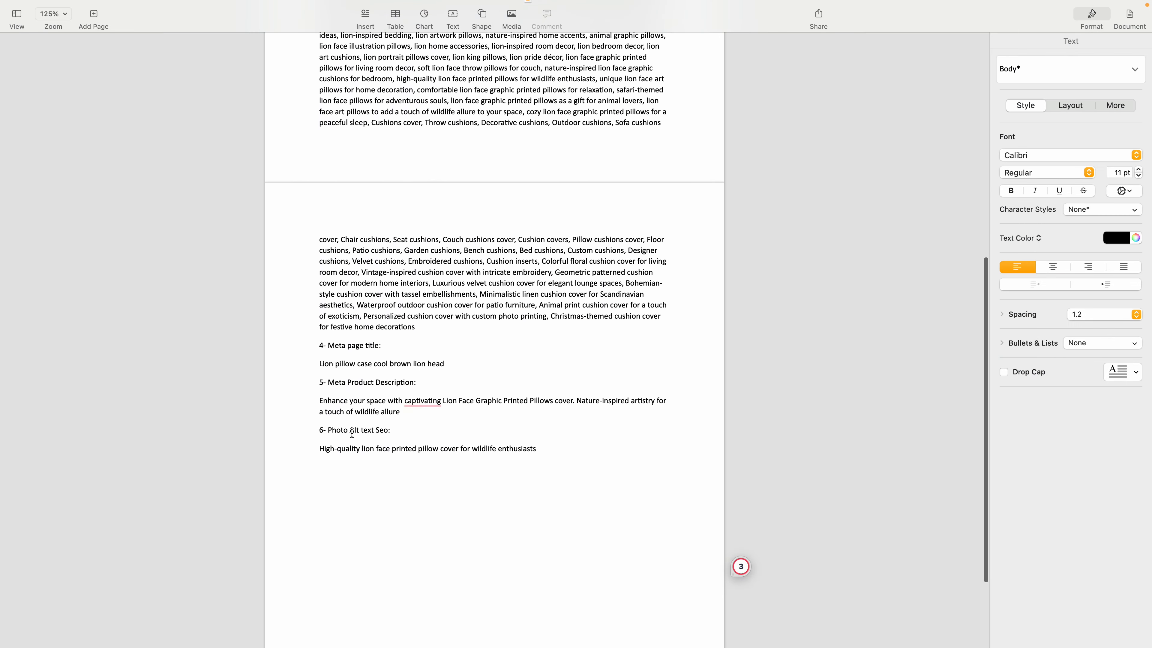
drag(390, 430, 545, 445)
key(ctrl+Right)
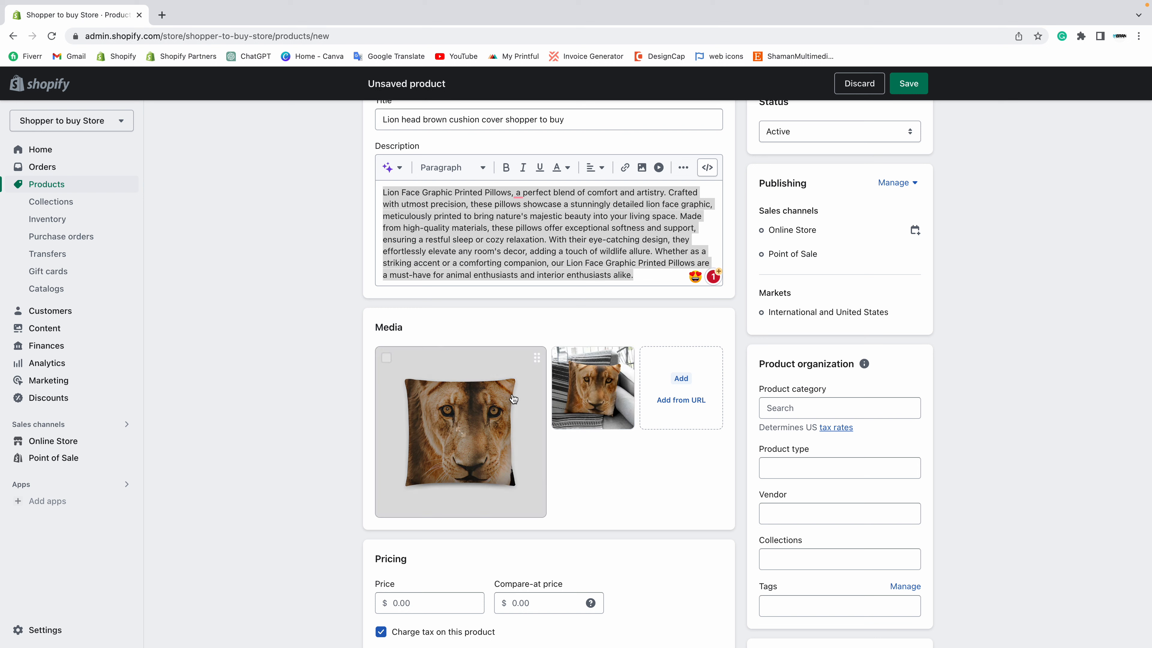
Reorder the product media so the photo of the cushion on the sofa comes first, and save the new product.
drag(596, 396, 474, 379)
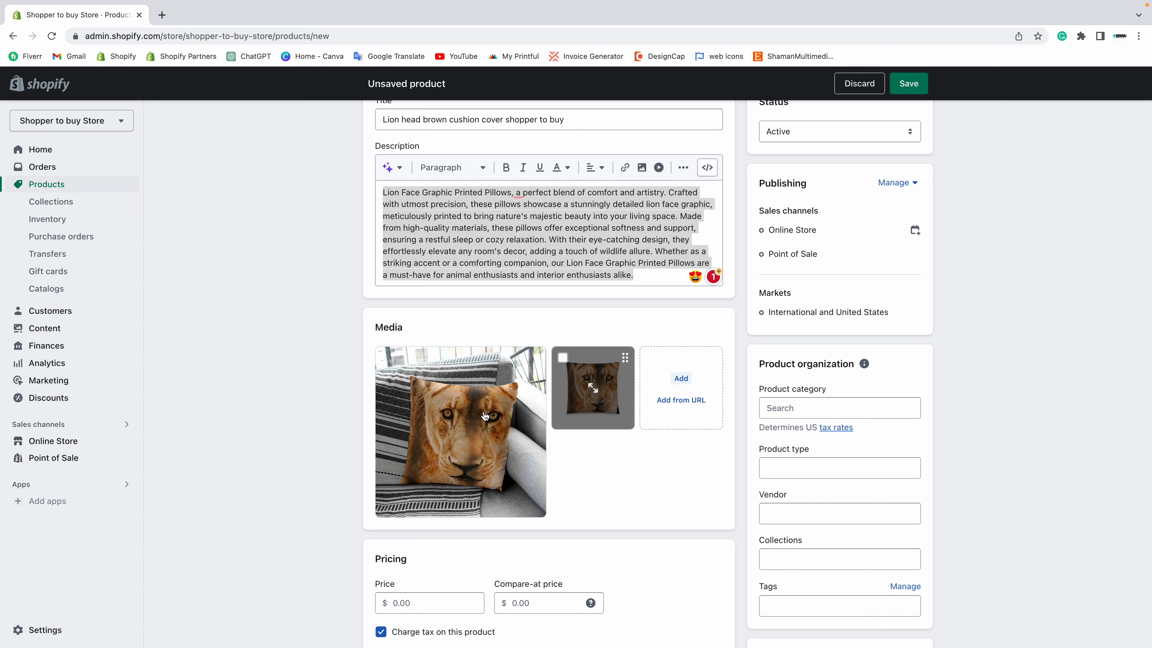
drag(569, 399, 402, 458)
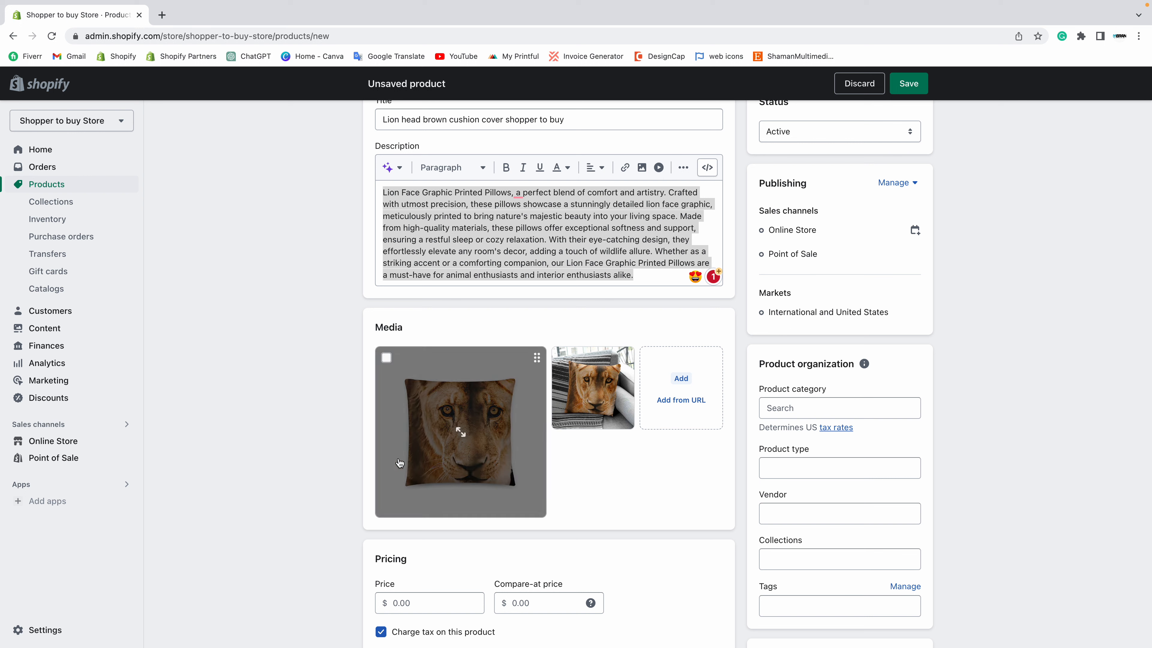
drag(589, 397, 430, 451)
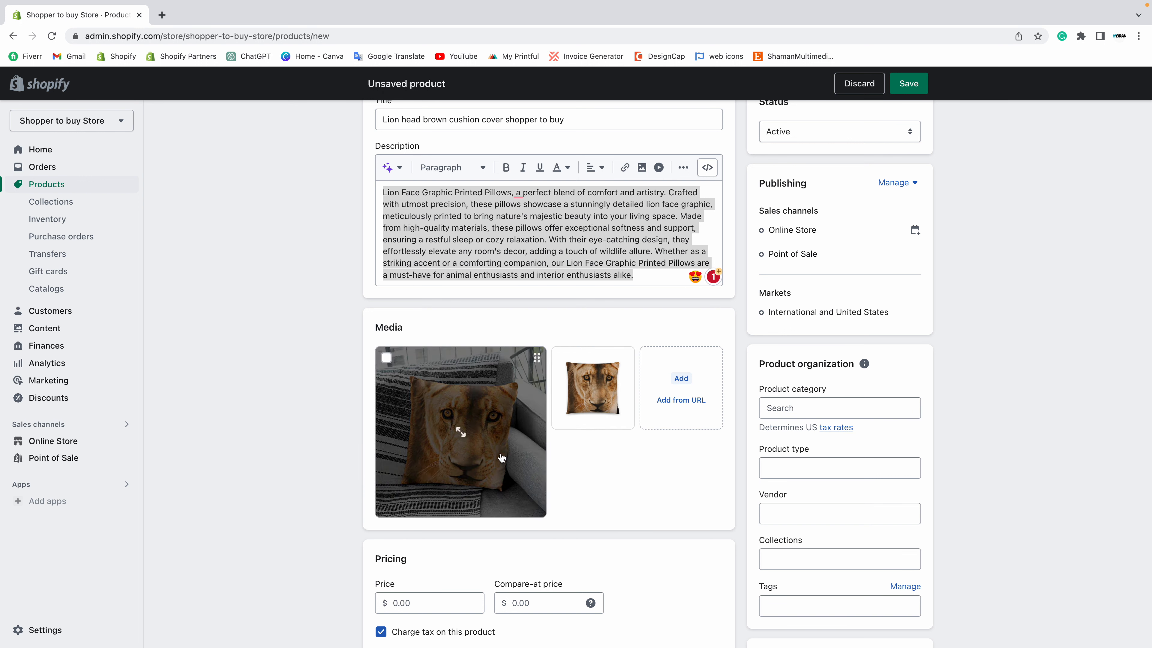
scroll(780, 279, up, 2)
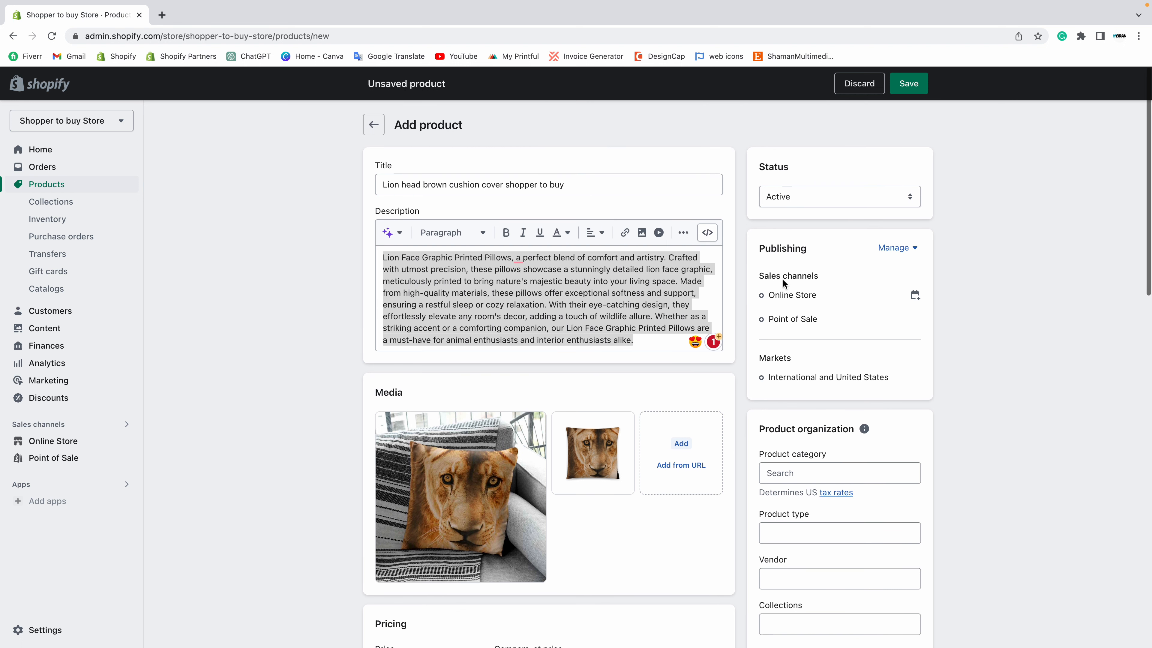
click(910, 85)
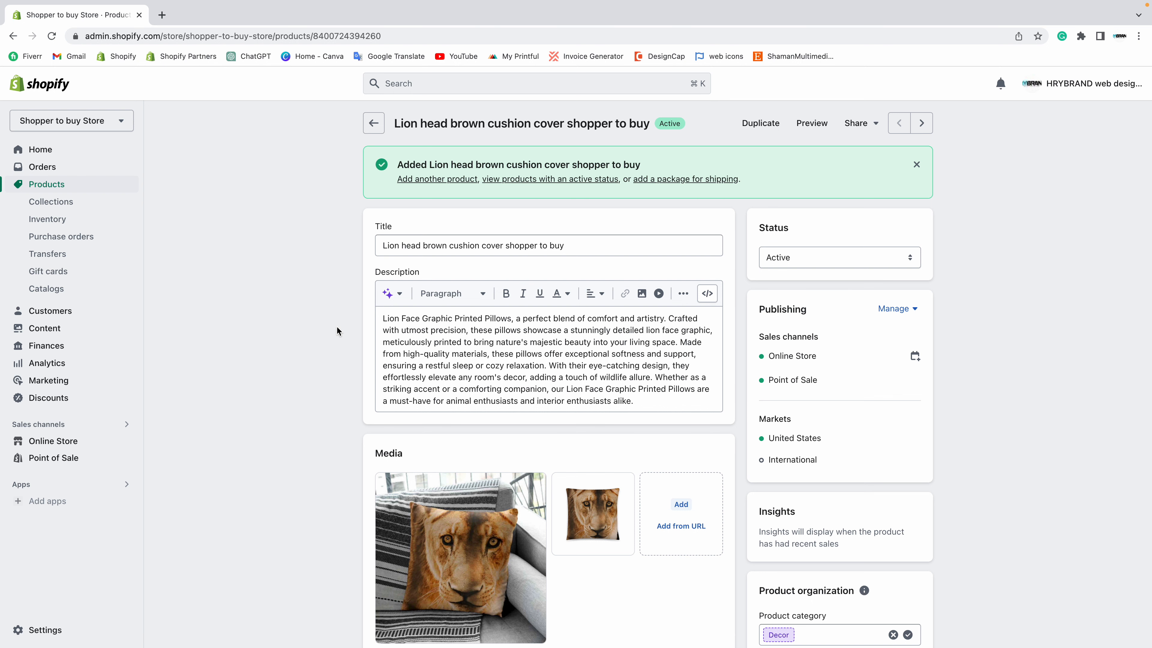
Open the first product image, showing the cushion on the sofa, and start adding its alt text.
scroll(343, 323, down, 3)
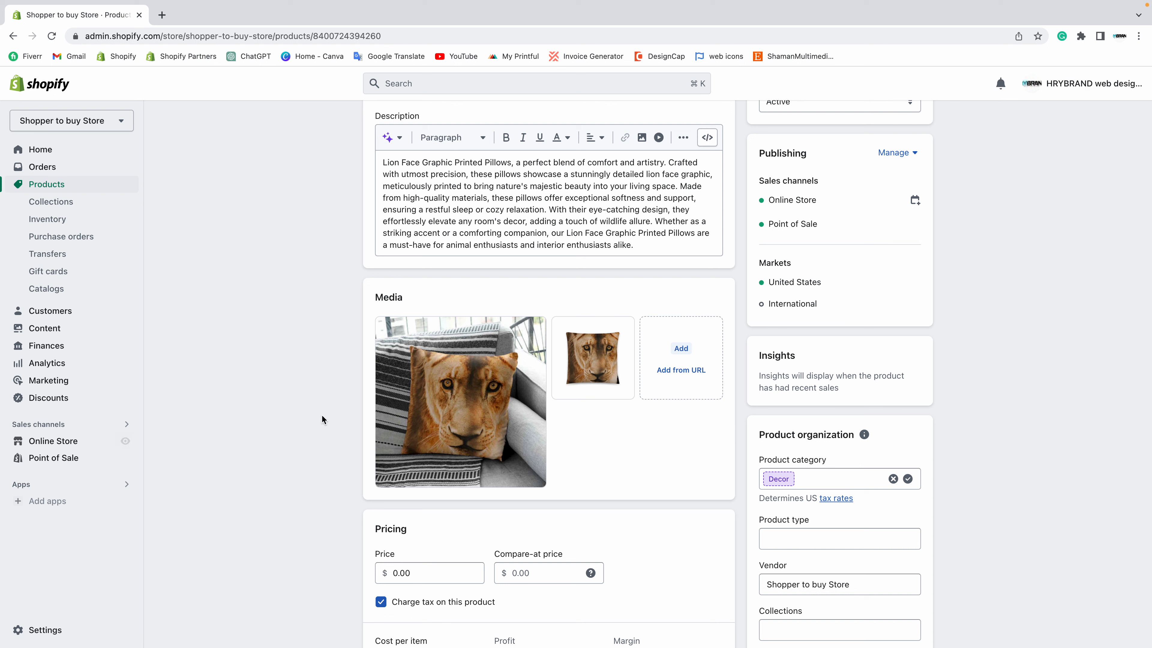
mouse_move(415, 369)
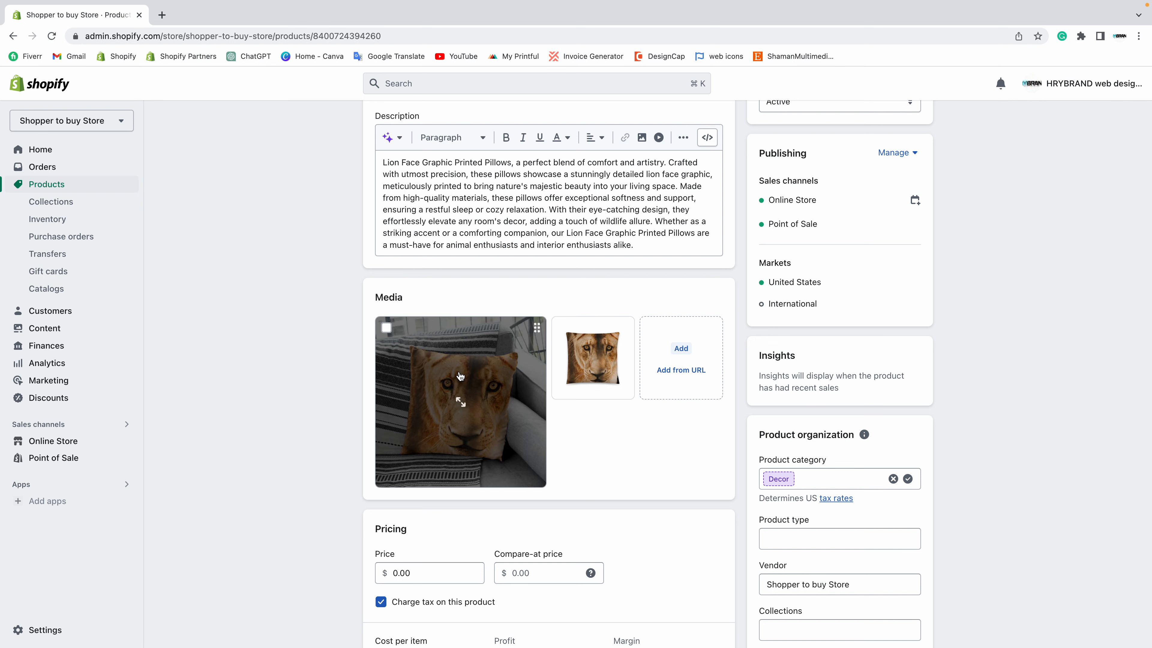
click(461, 403)
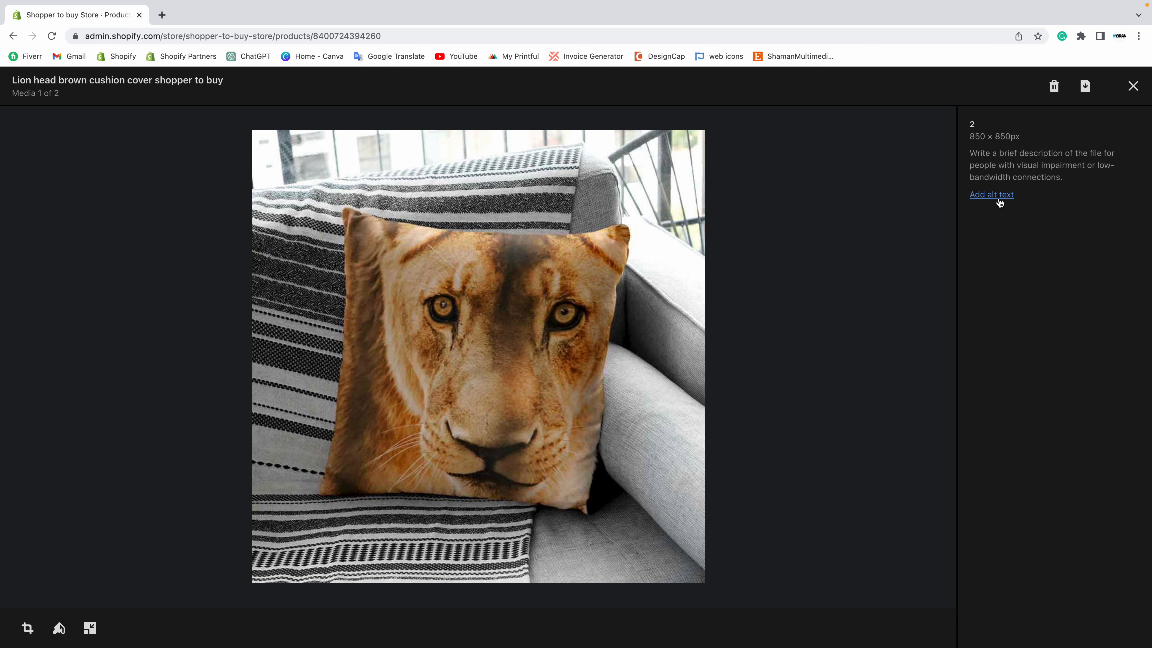
click(984, 200)
Copy "High-quality lion face printed pillow cover for wildlife enthusiasts" from the Pages document and save it as the first product image's alt text.
key(ctrl+Left)
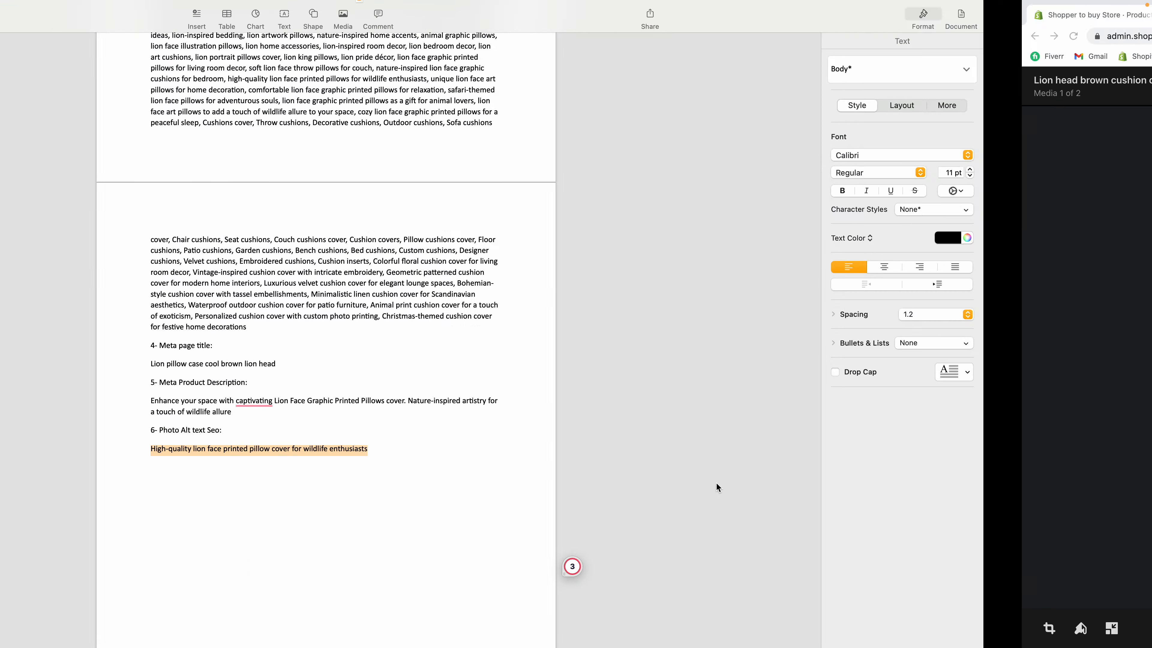
drag(321, 430, 394, 430)
click(395, 430)
drag(319, 449, 551, 449)
right_click(492, 451)
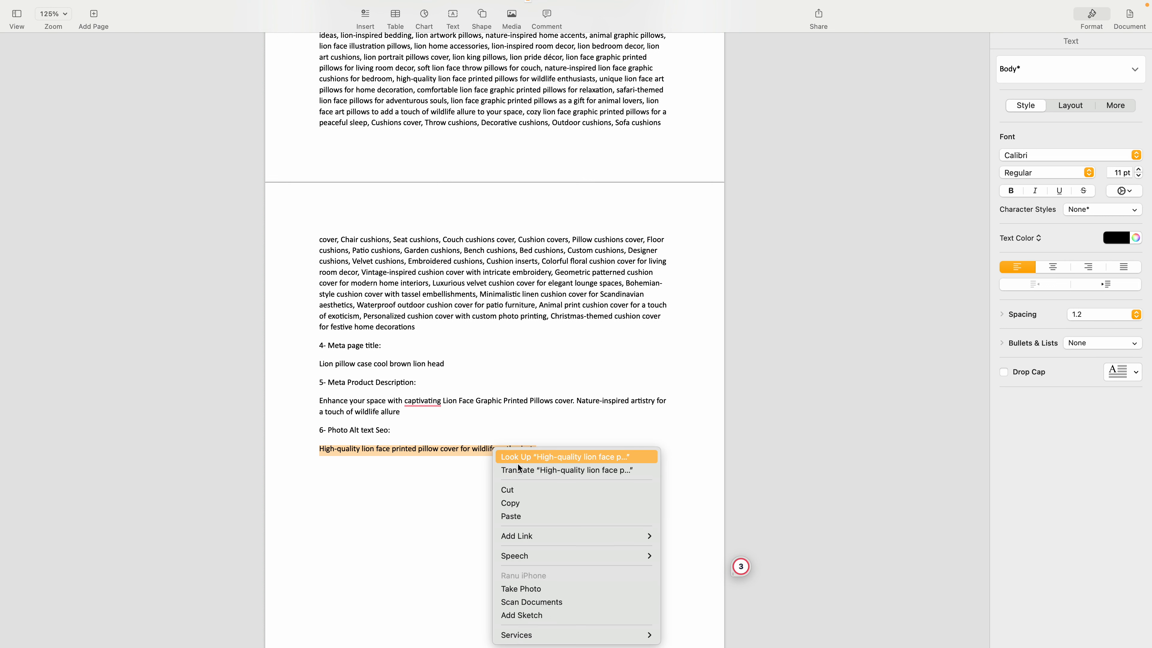
click(518, 502)
key(ctrl+Right)
click(1002, 162)
key(super+v)
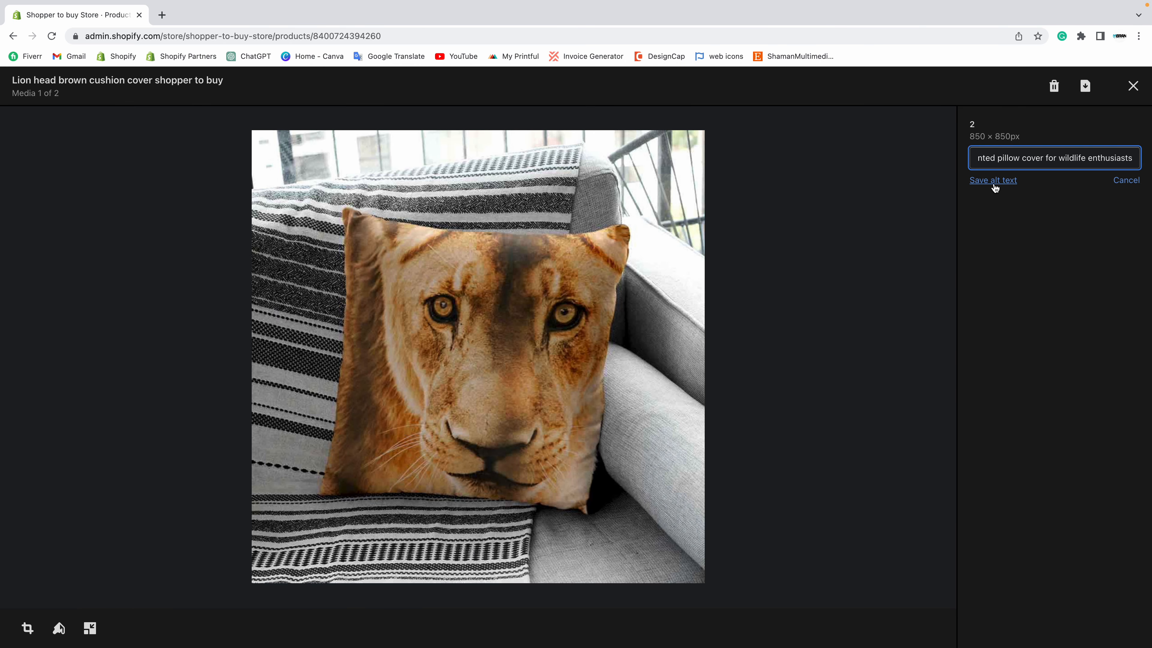
click(993, 182)
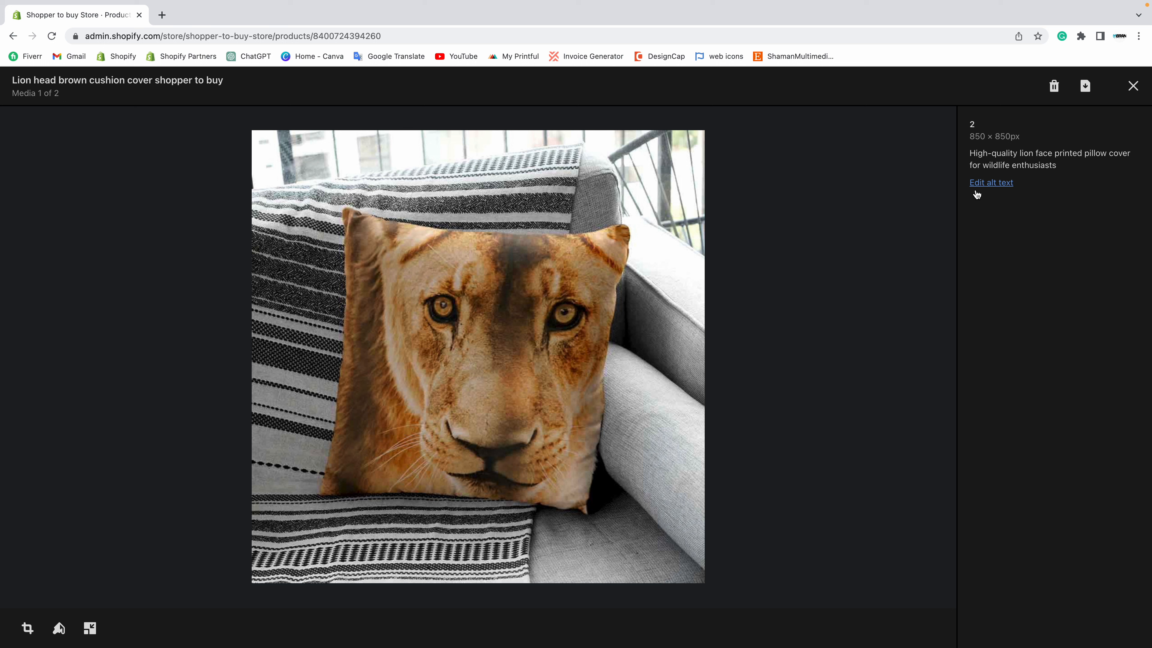
Check the saved alt text of the first product image, closing and reopening the image.
click(988, 183)
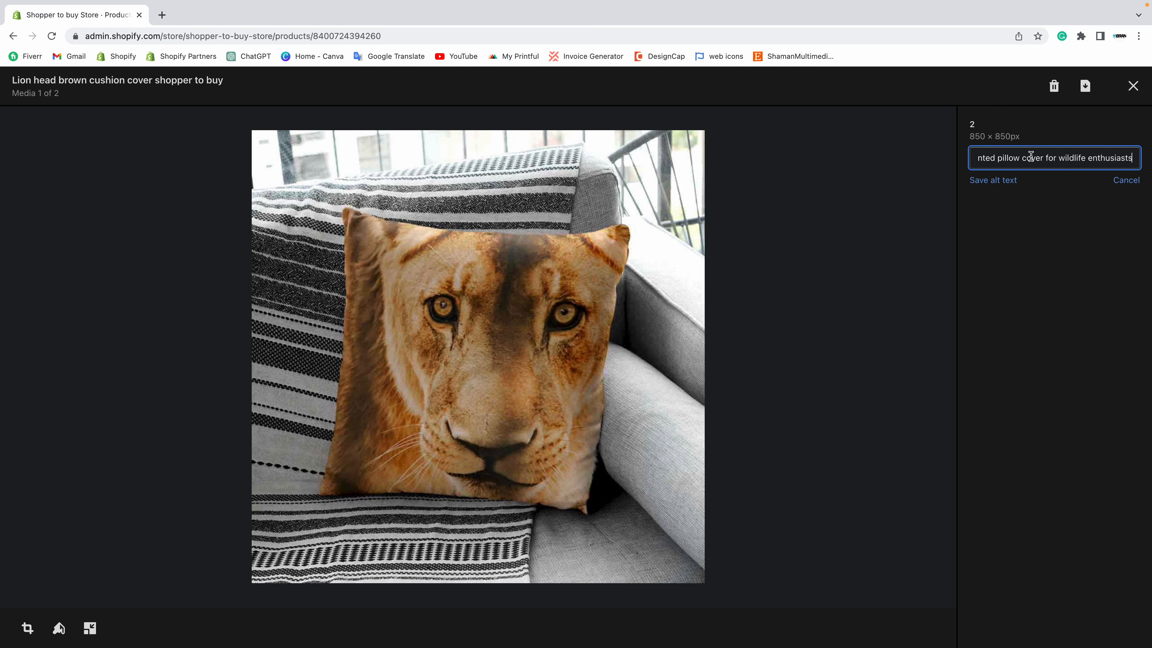
click(997, 181)
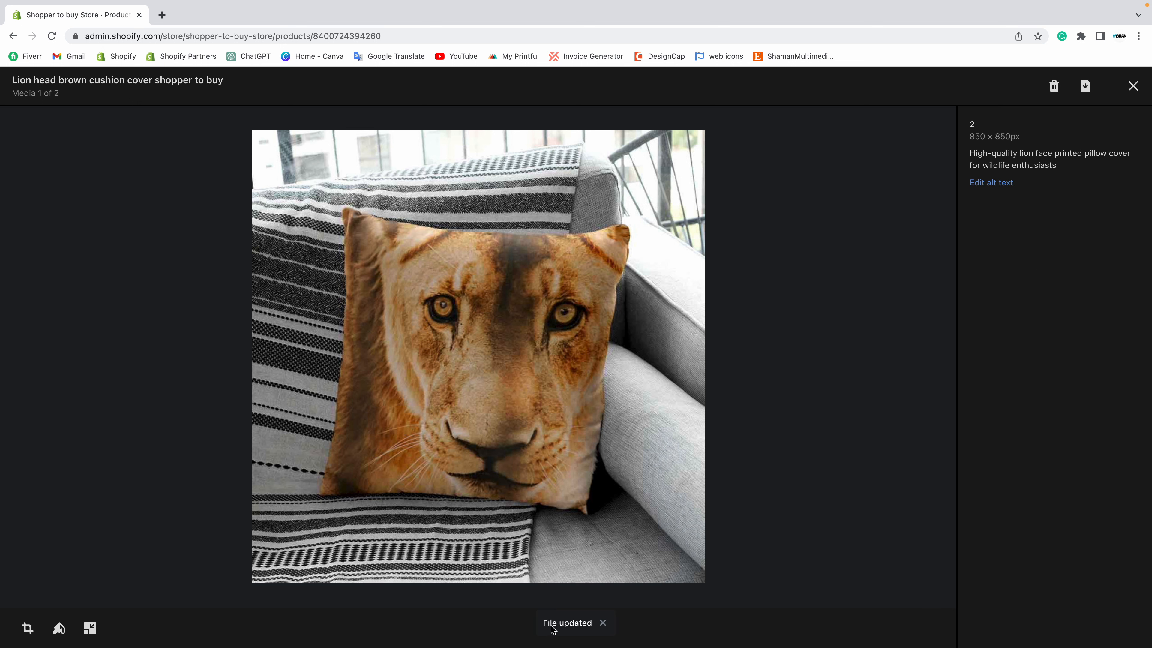
click(1133, 86)
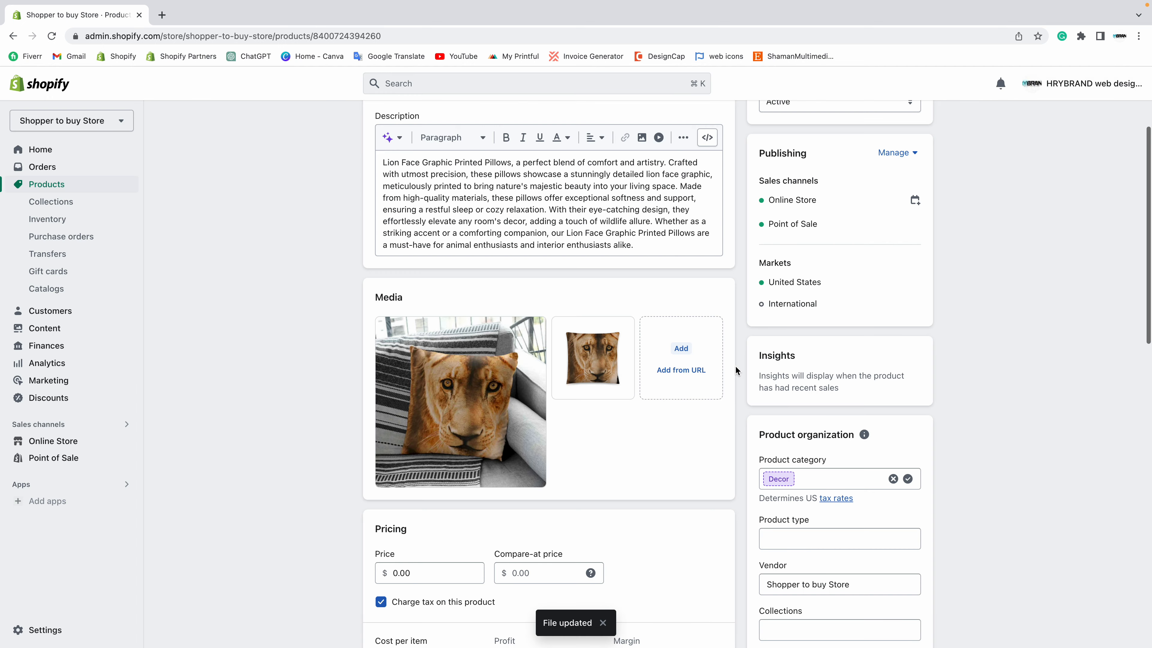
click(451, 390)
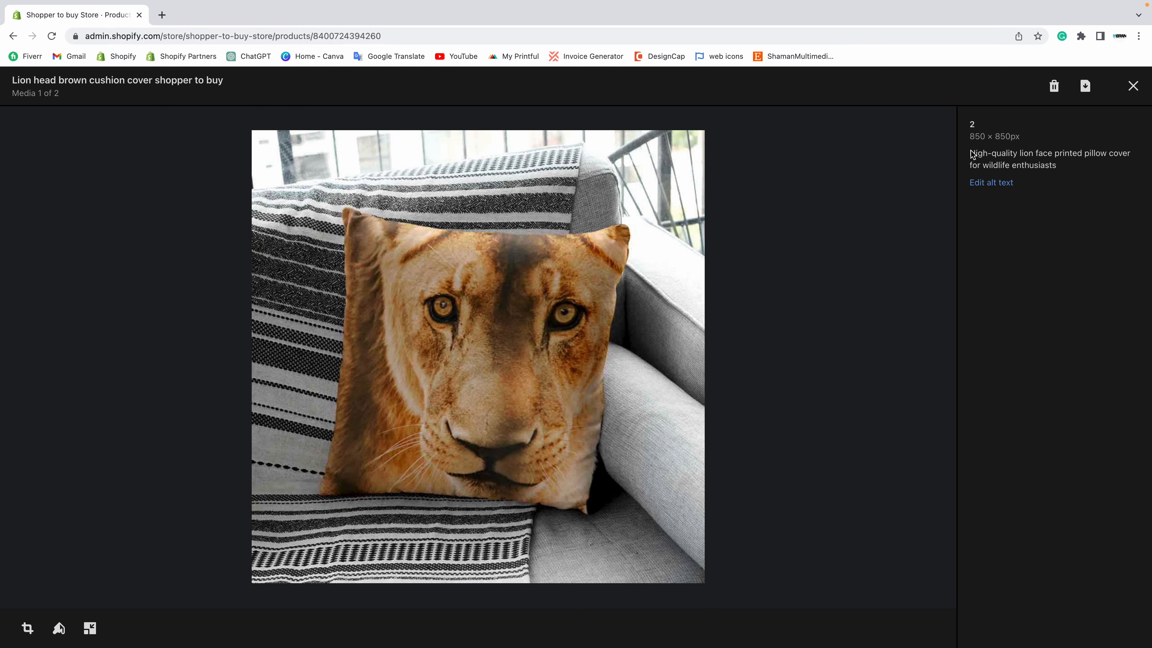
drag(1057, 168, 972, 157)
Append "shopper to buy" to the end of the first image's alt text and save it.
click(987, 183)
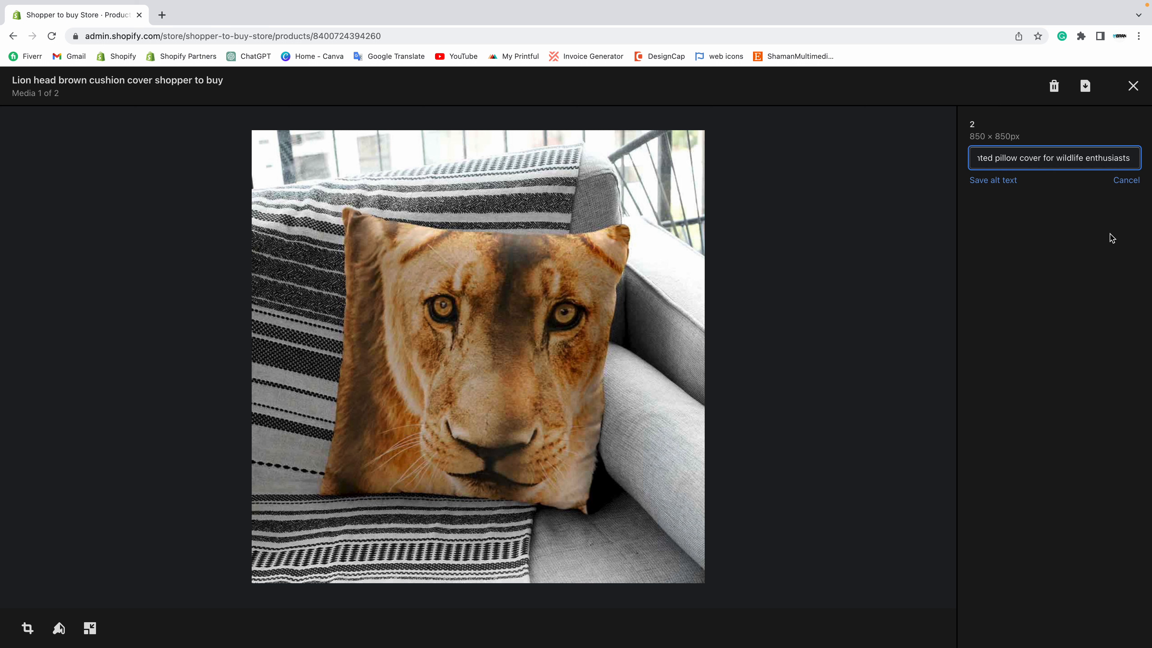
text(shop)
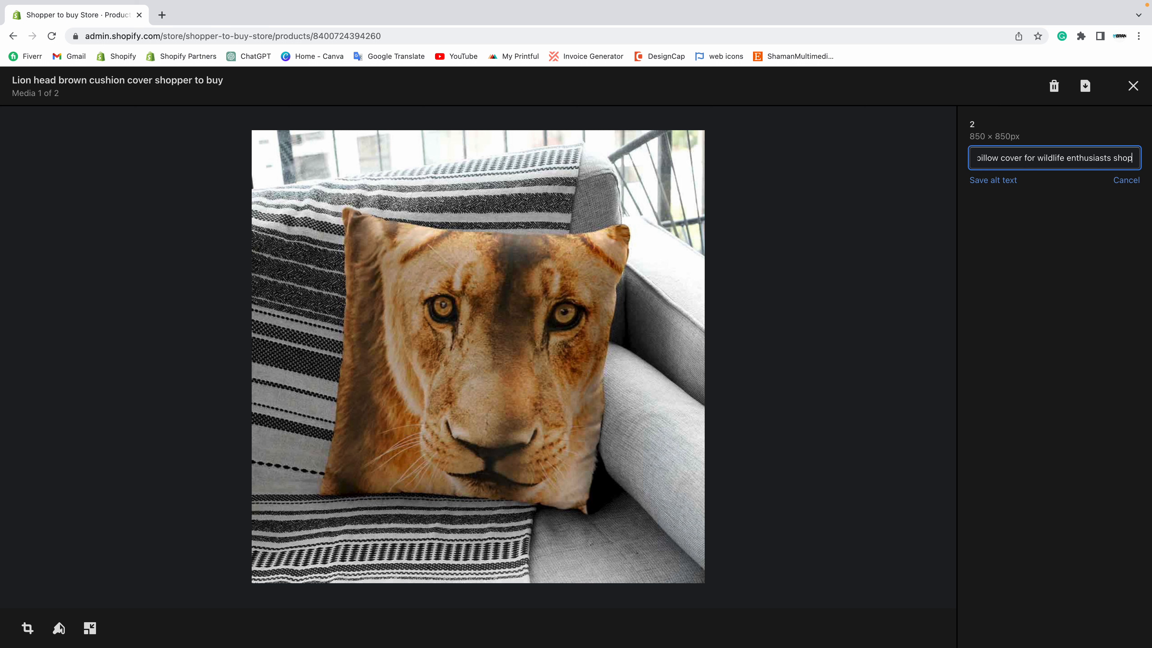
text(per to buy)
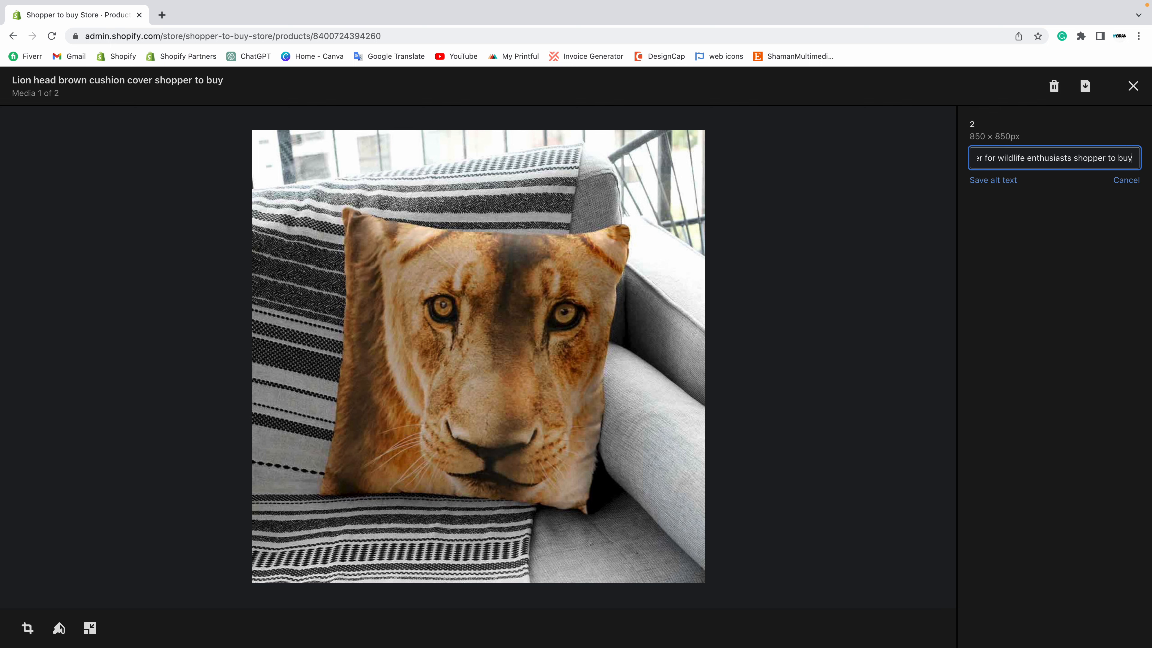
click(1002, 181)
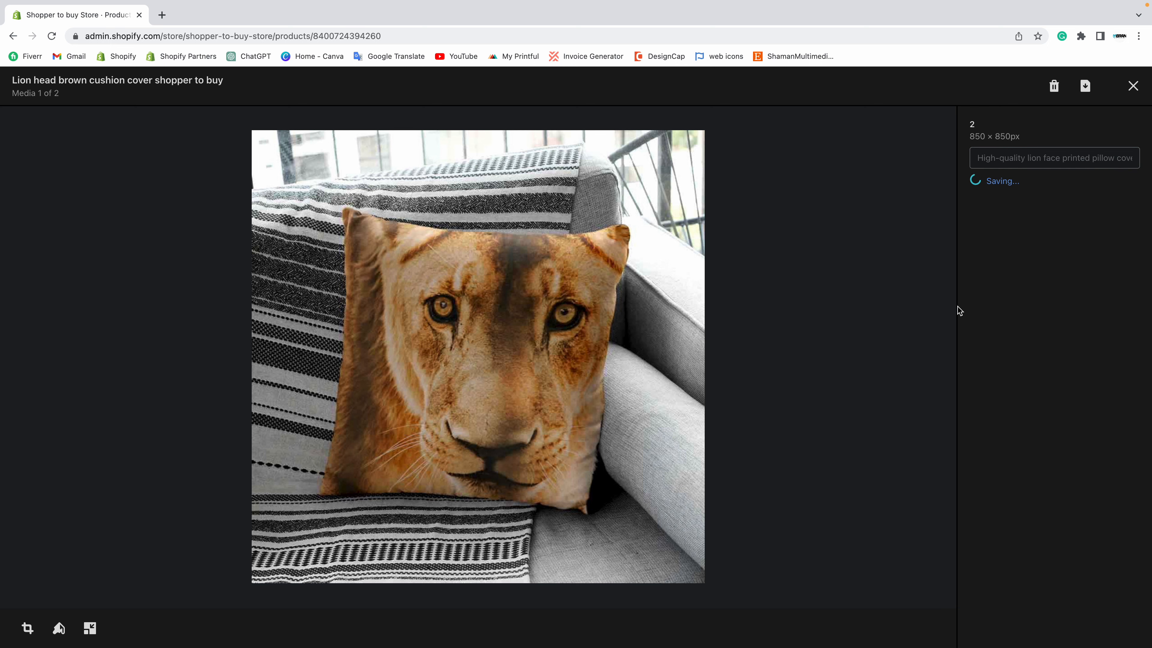
Review the product title, product description and photo alt text sections in the Pages document, and return to the Shopify product.
key(super+Tab)
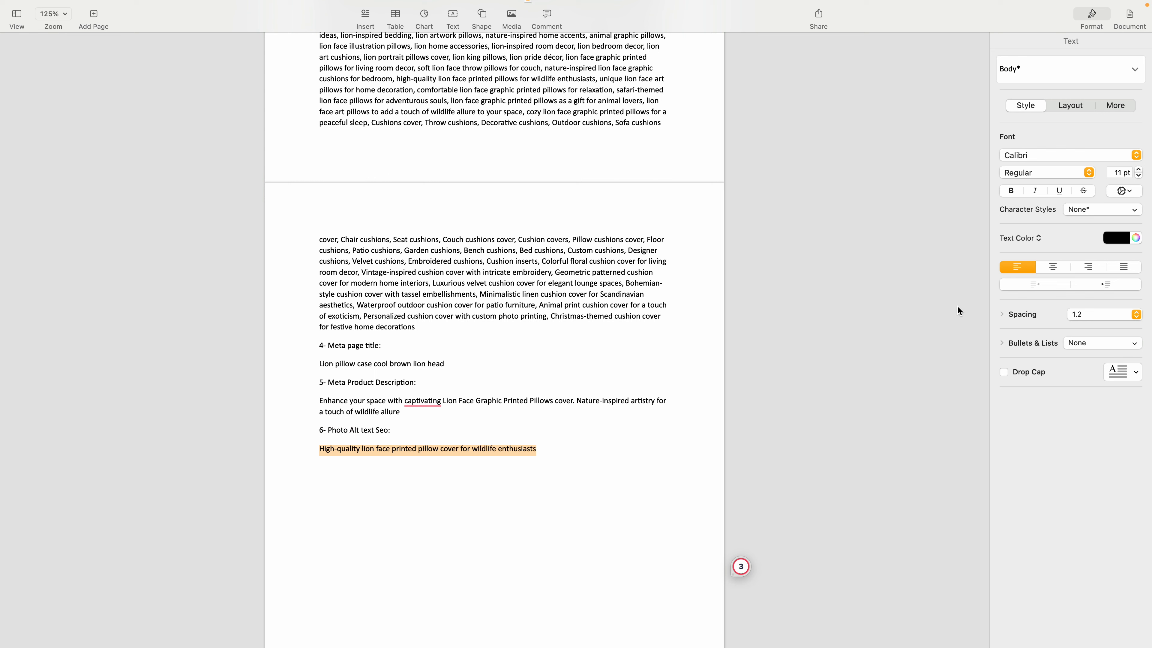
click(540, 454)
key(super+Tab)
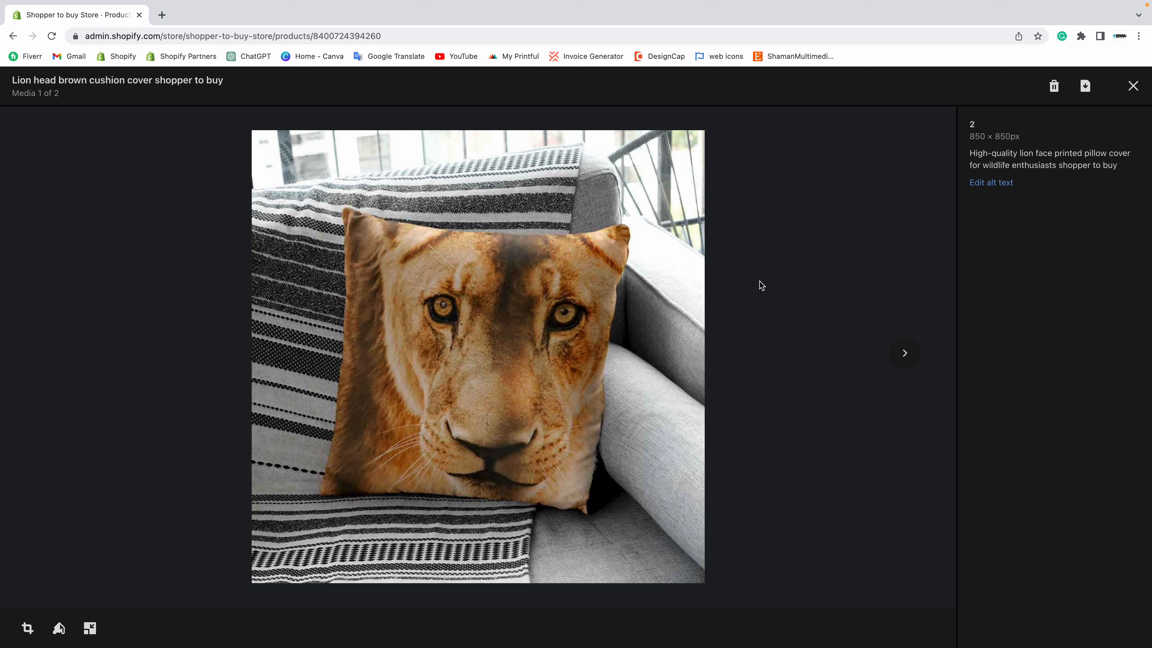
key(ctrl+Right)
drag(319, 278, 456, 299)
click(457, 301)
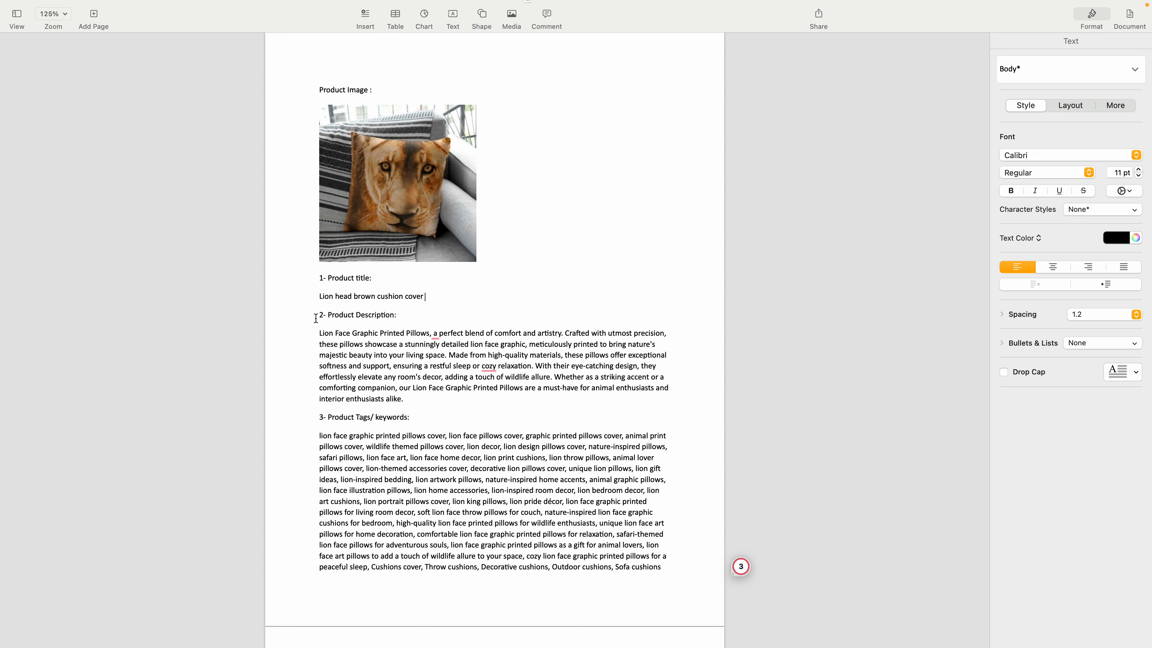
drag(319, 314, 413, 402)
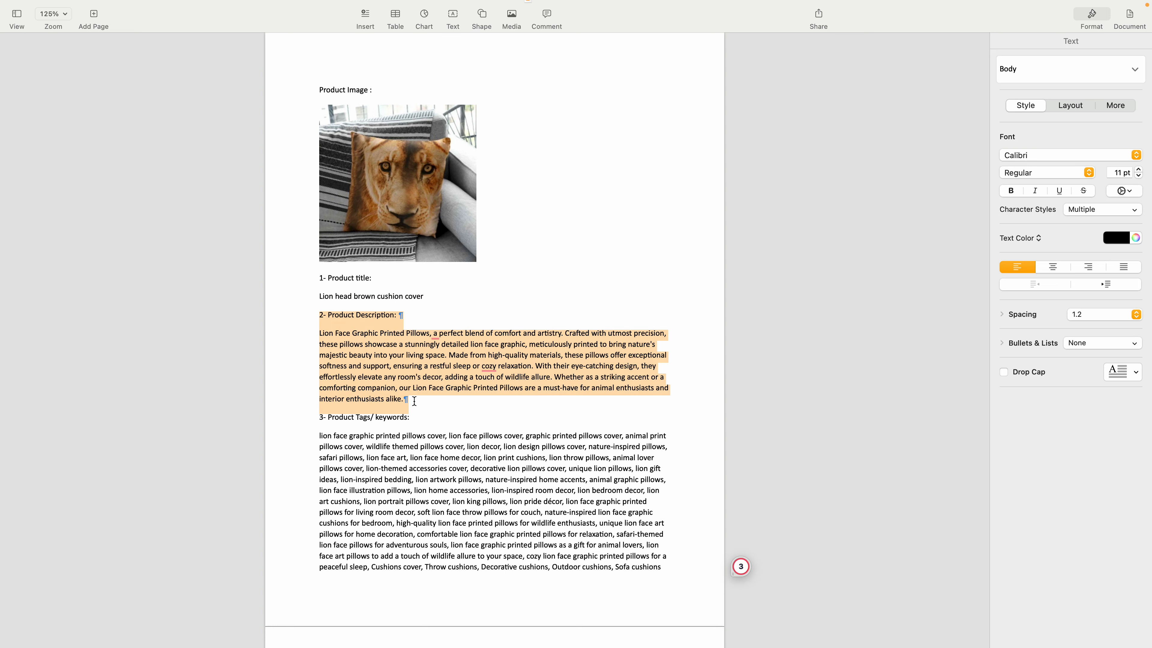
scroll(412, 399, down, 10)
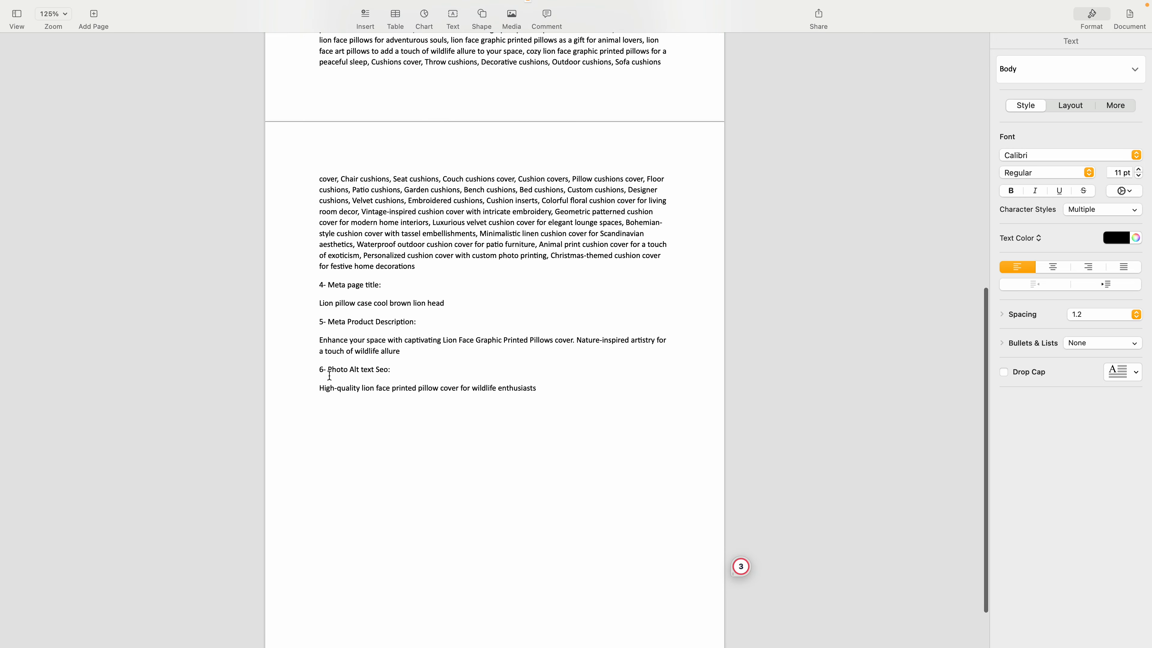
drag(319, 370, 578, 390)
key(ctrl+Right)
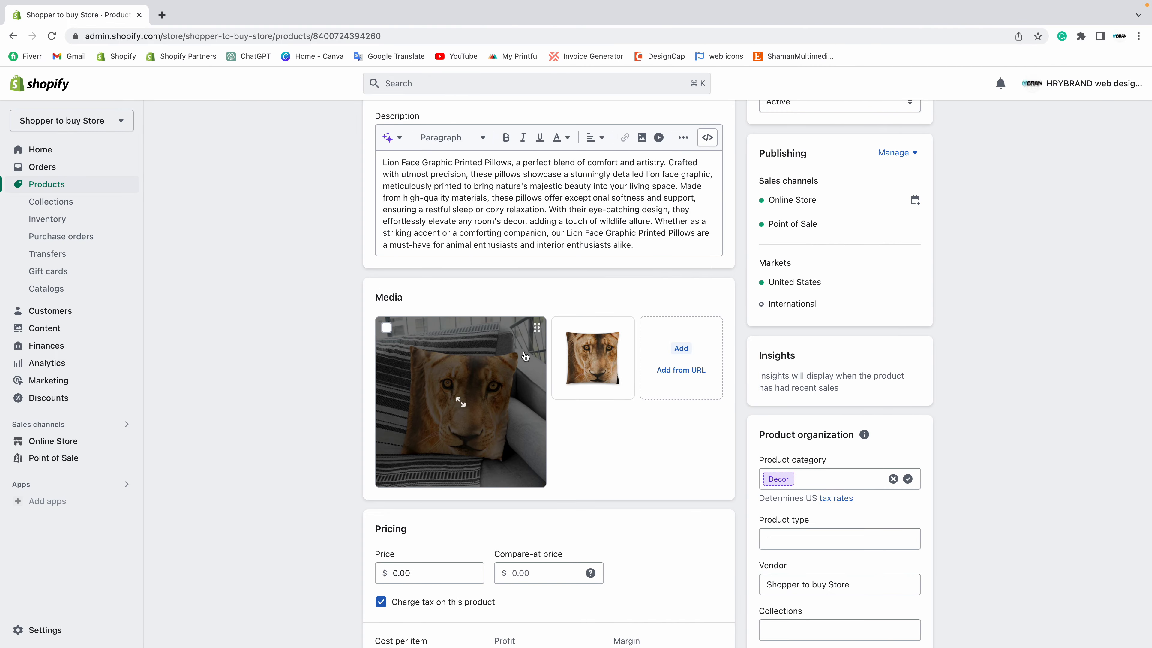
Examine the product's search engine listing preview and its page title in Shopify.
scroll(525, 356, down, 8)
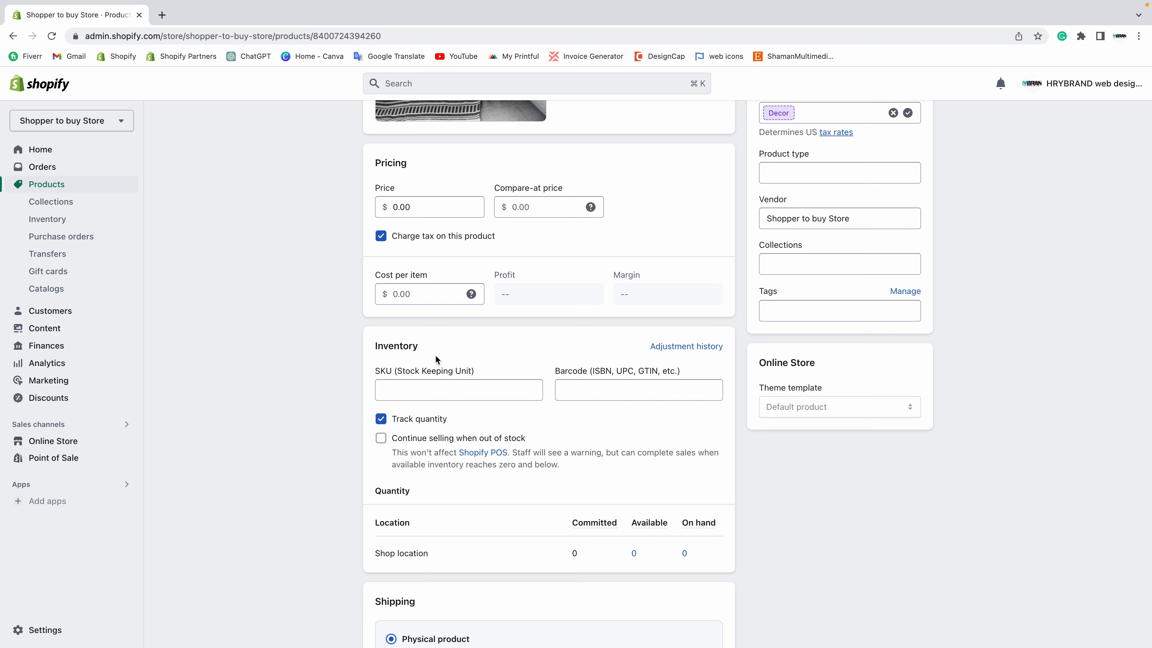
scroll(435, 355, down, 4)
scroll(416, 346, down, 6)
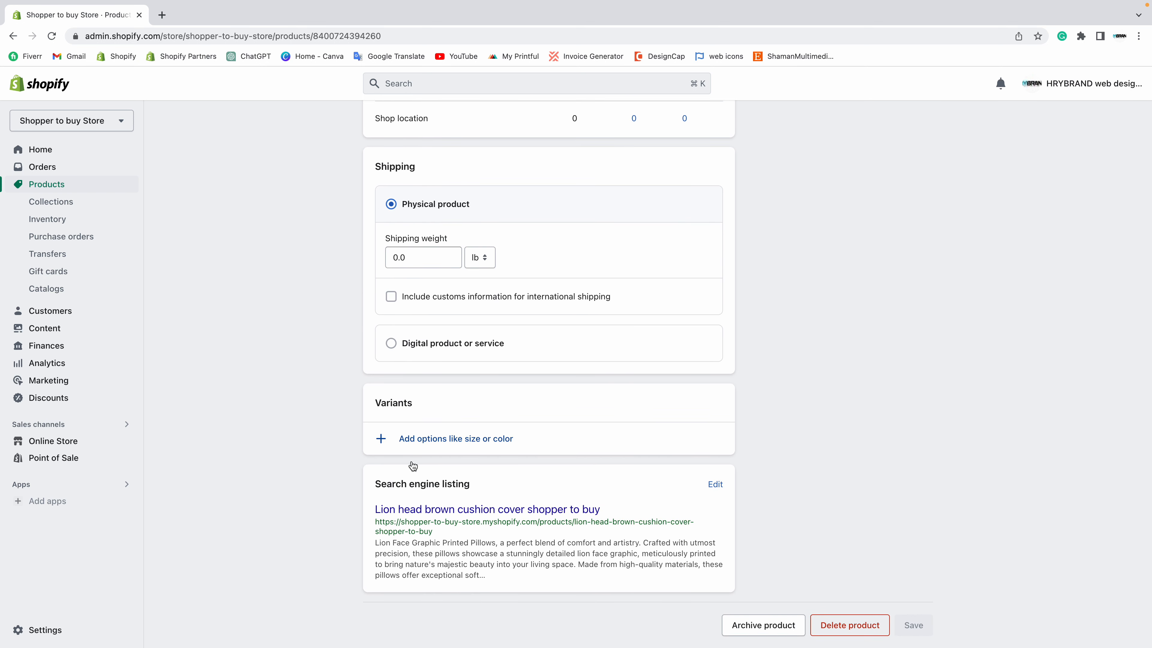
drag(375, 483, 482, 488)
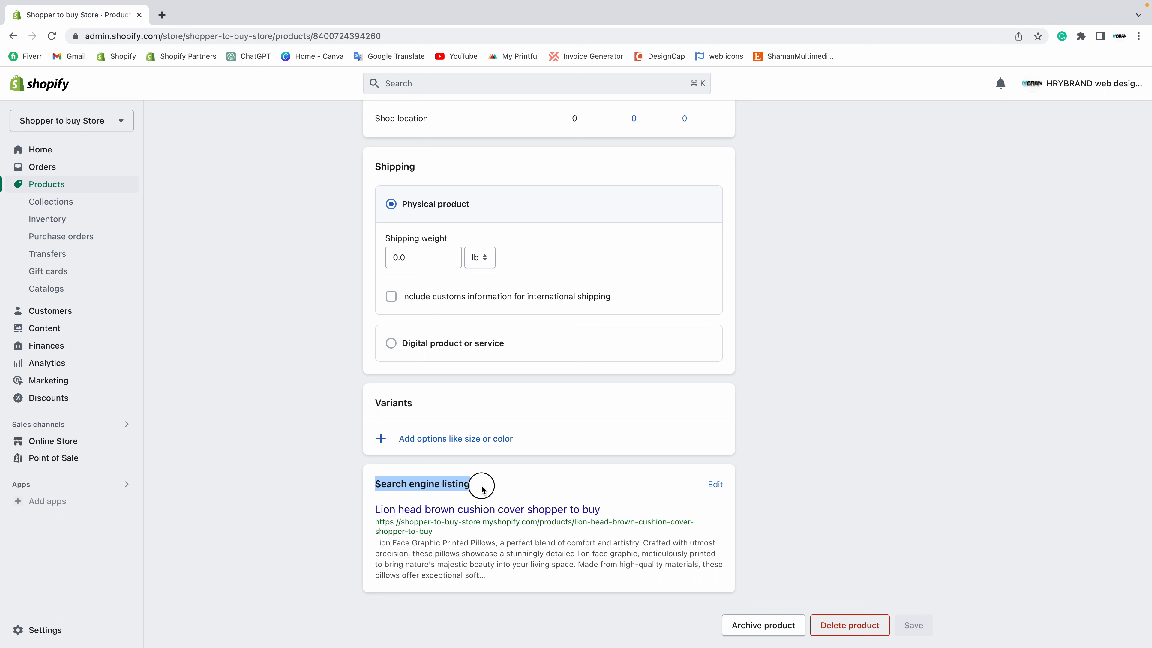
click(480, 486)
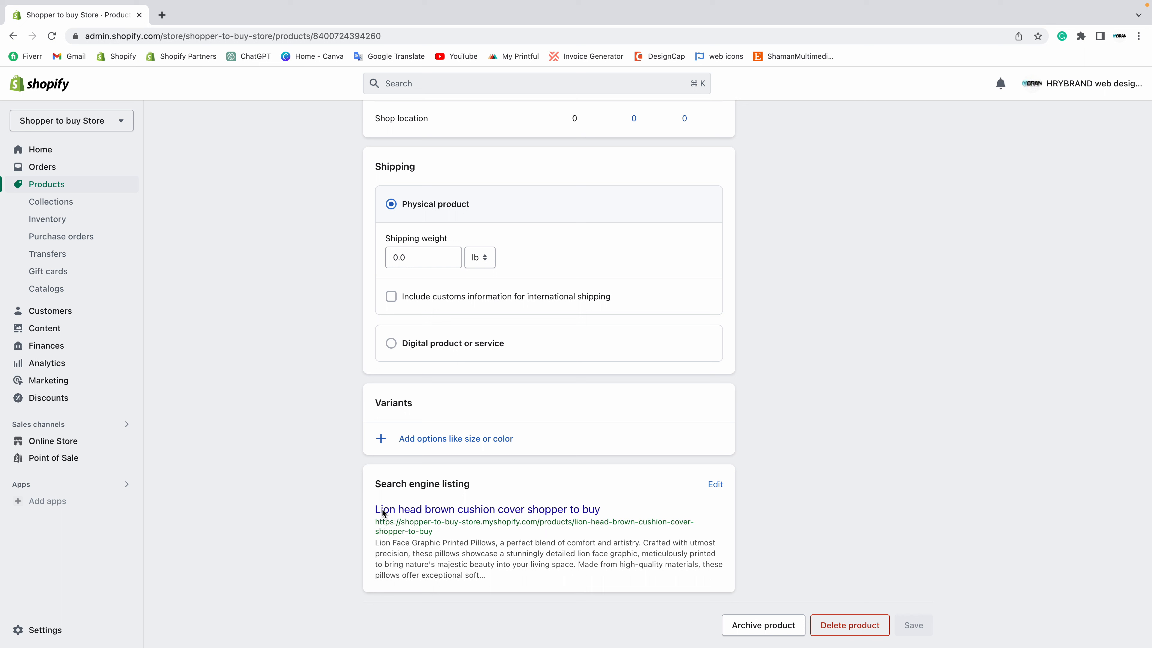
drag(371, 509, 612, 513)
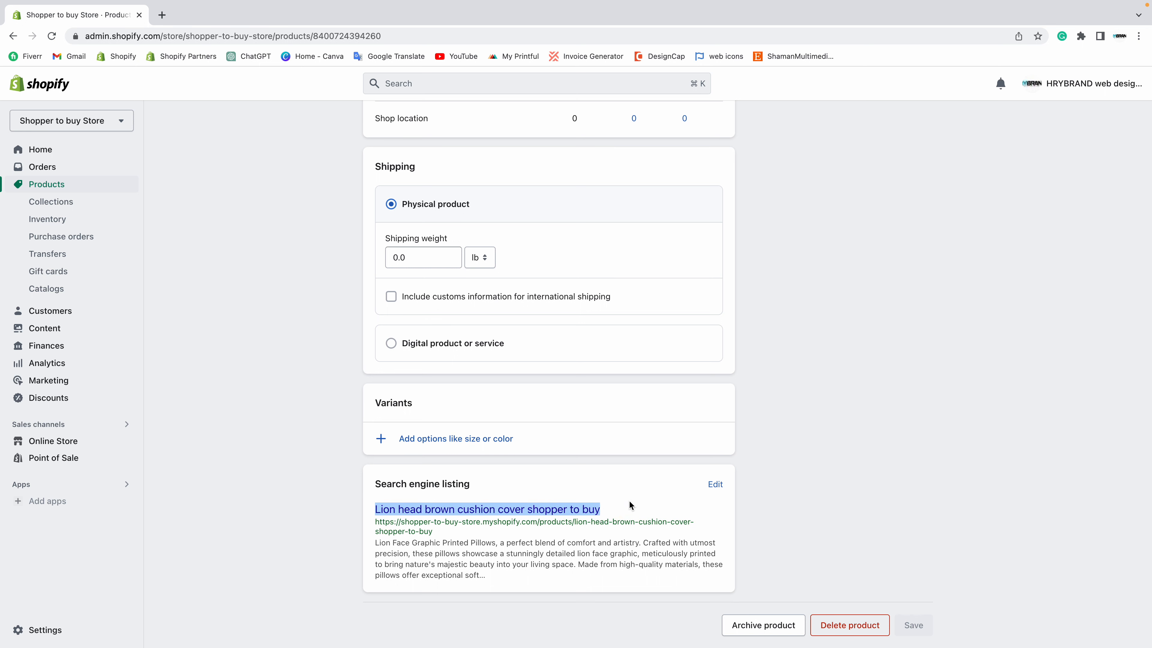
Replace the search listing's page title with the Pages document's meta page title, "Lion pillow case cool brown lion head", followed by "shopper to buy".
key(ctrl+Right)
click(302, 217)
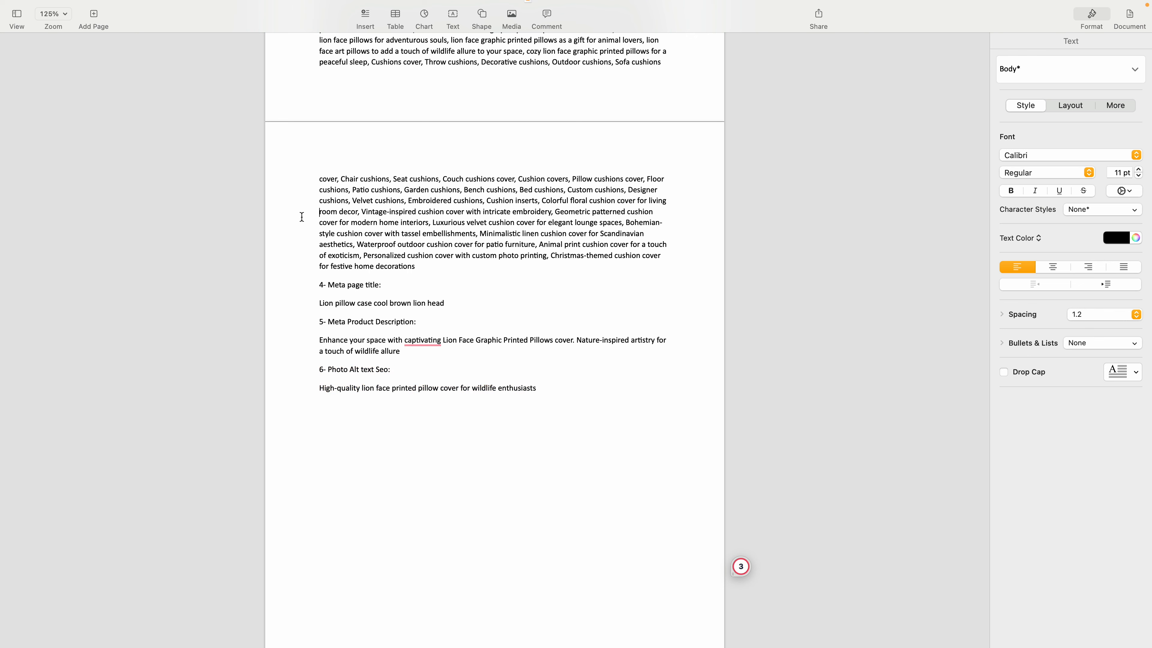
scroll(302, 217, up, 5)
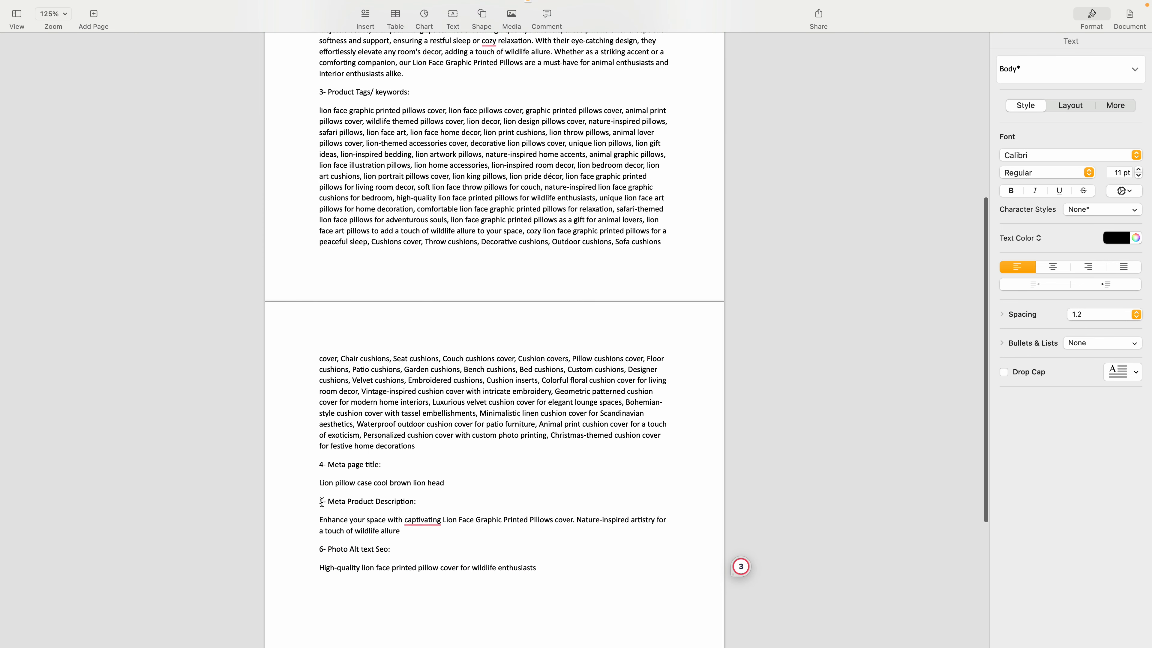
drag(319, 482, 445, 483)
key(ctrl+c)
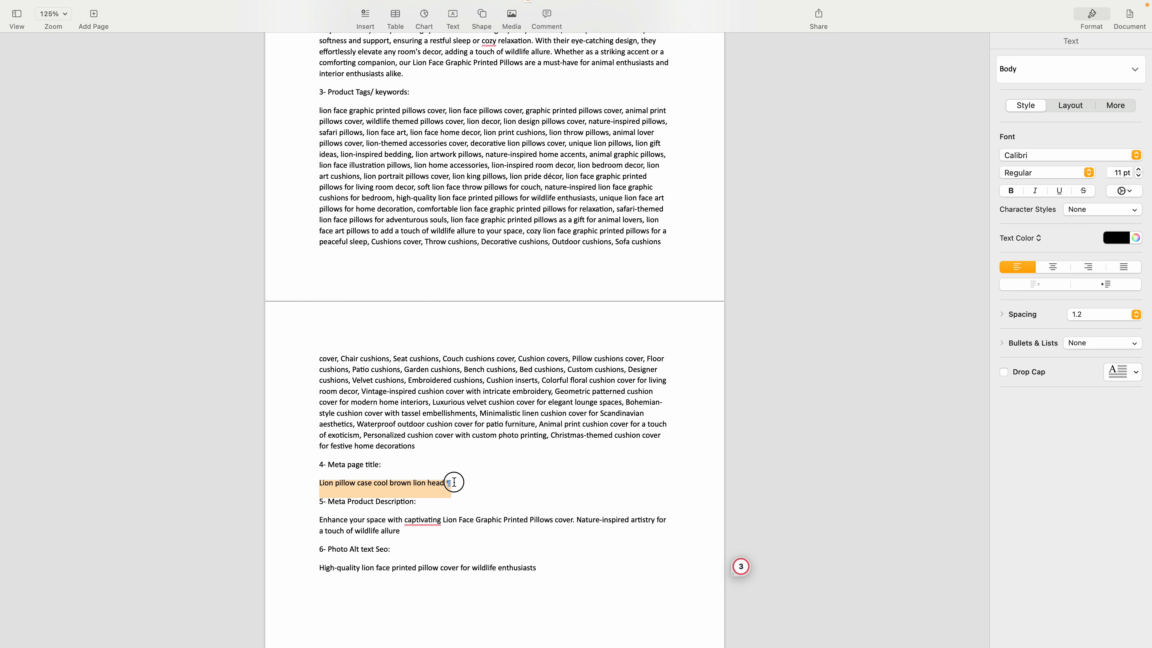
key(ctrl+Left)
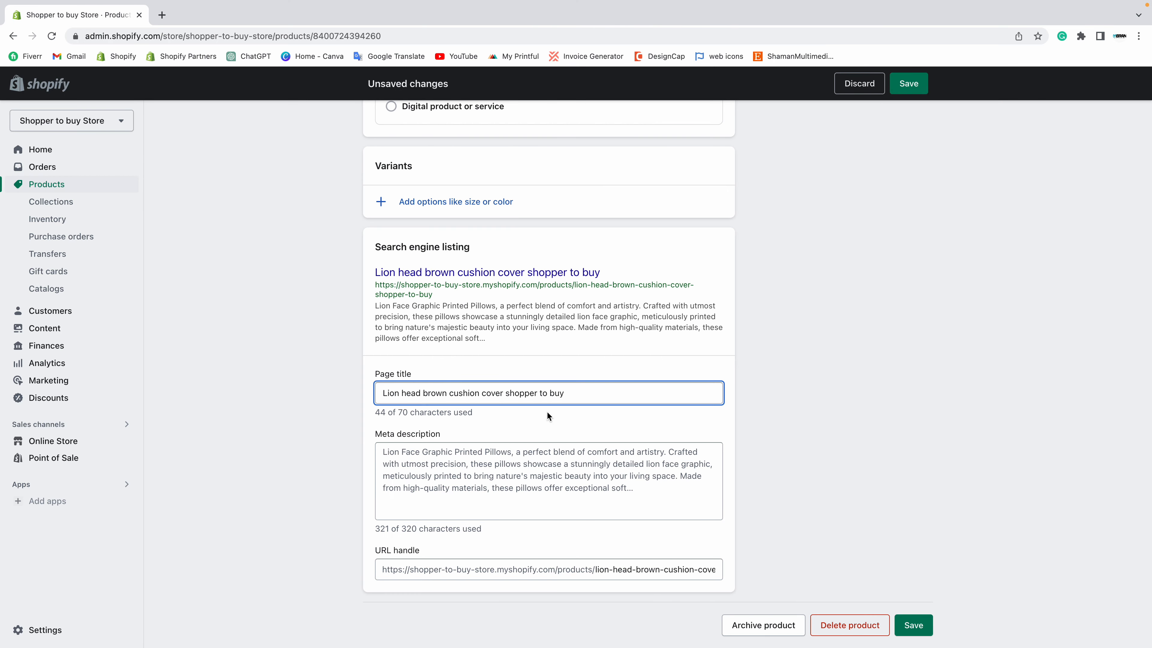
key(ctrl+a)
key(ctrl+v)
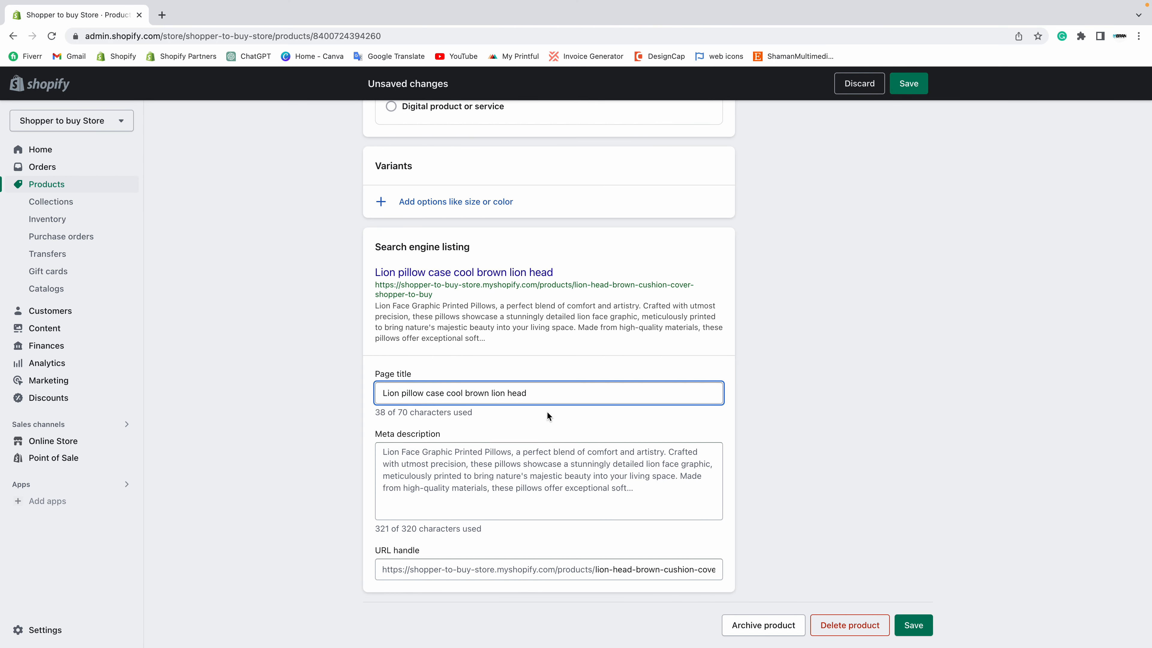
text(shopper to buy)
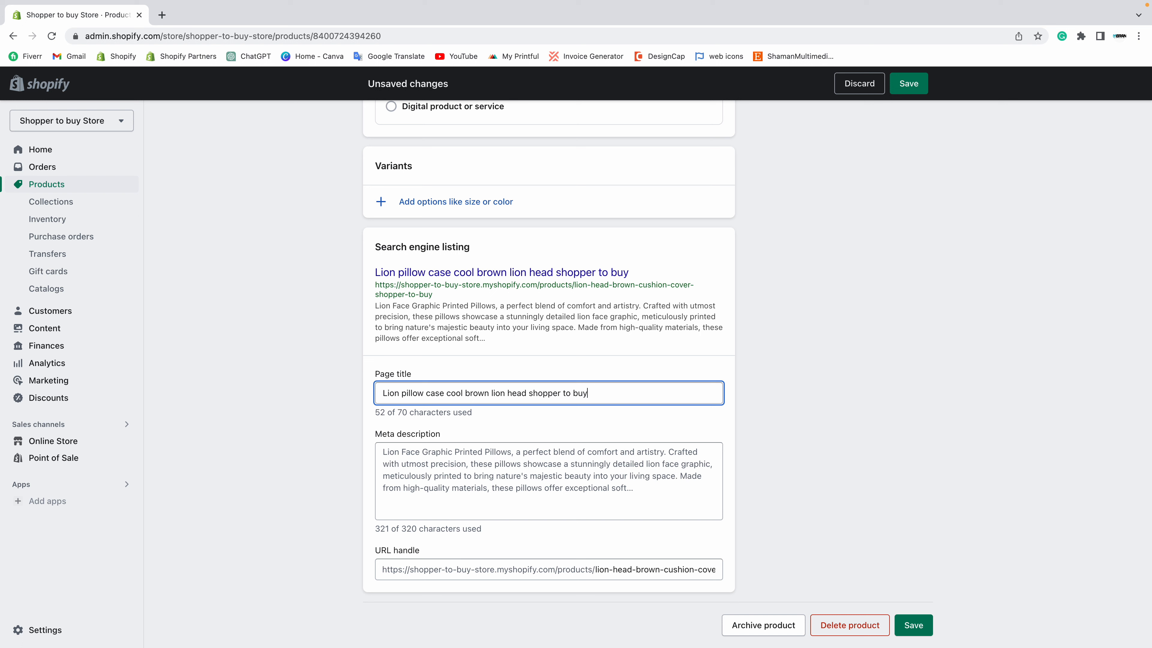
drag(376, 273, 650, 274)
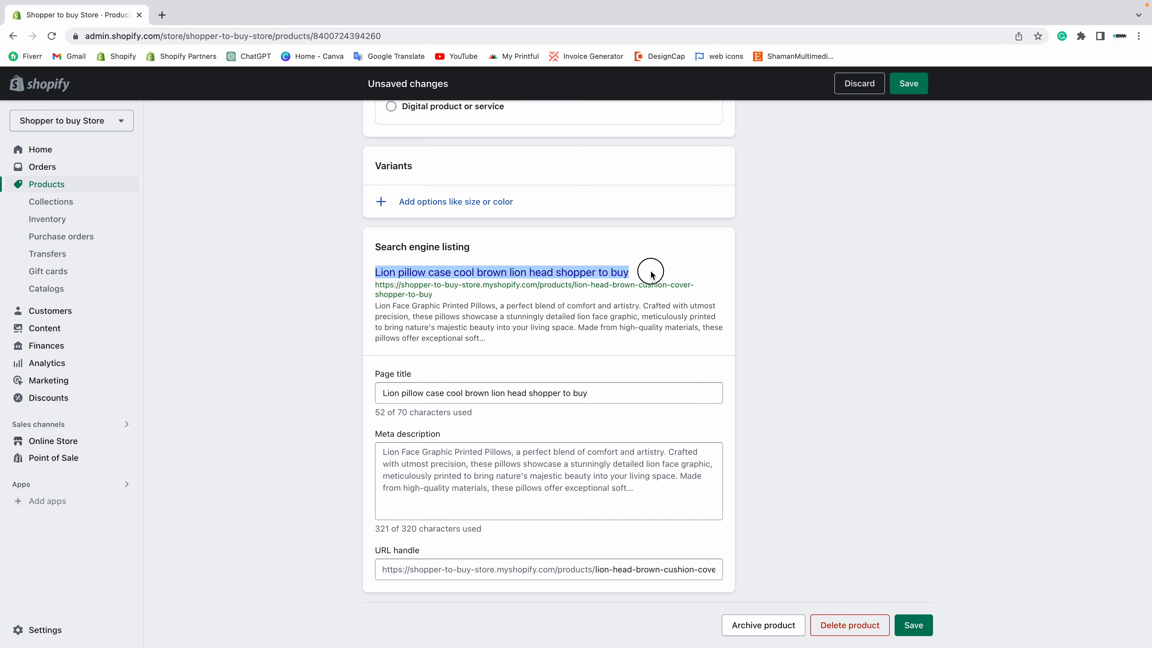
click(626, 394)
key(super+v)
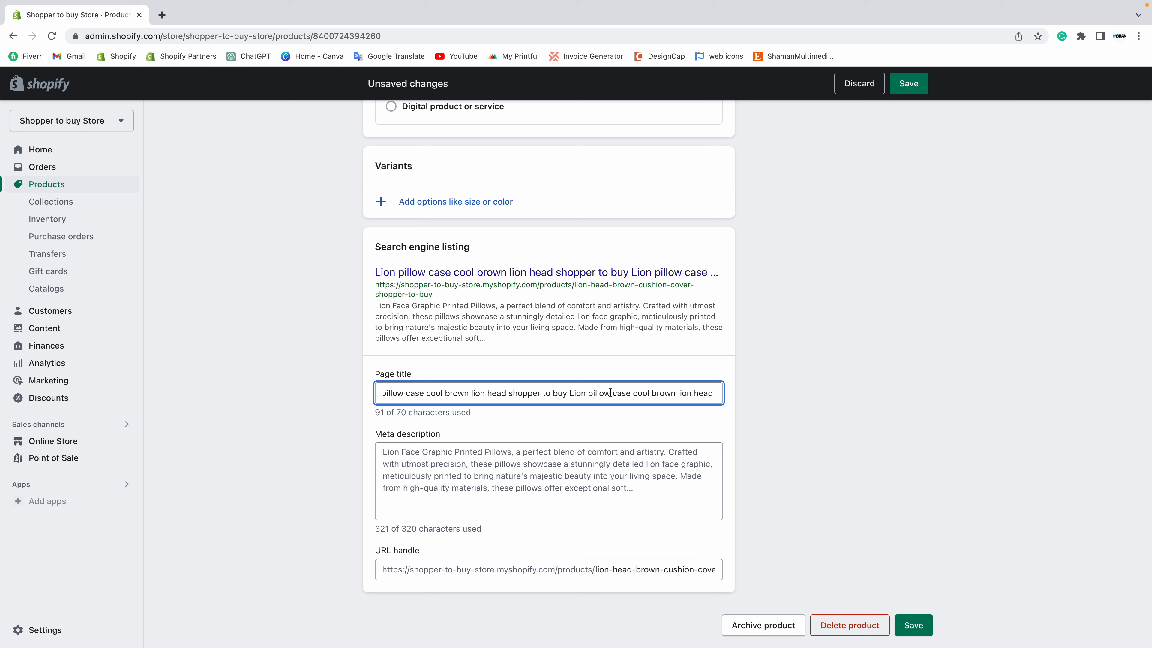
drag(569, 393, 775, 398)
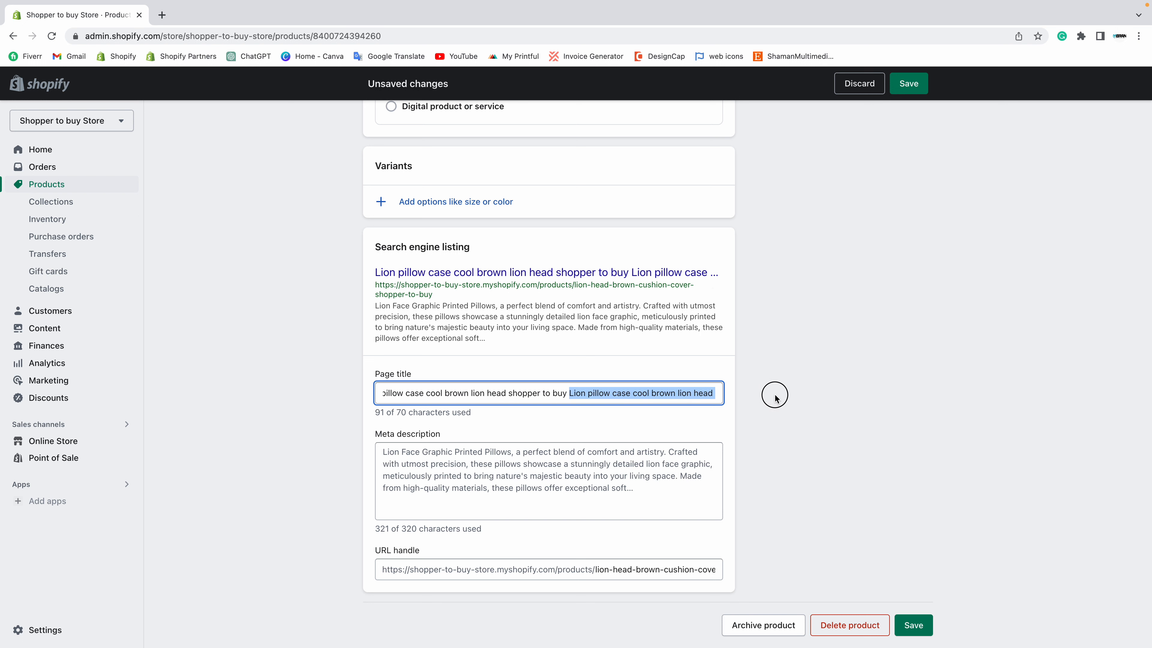
key(BackSpace)
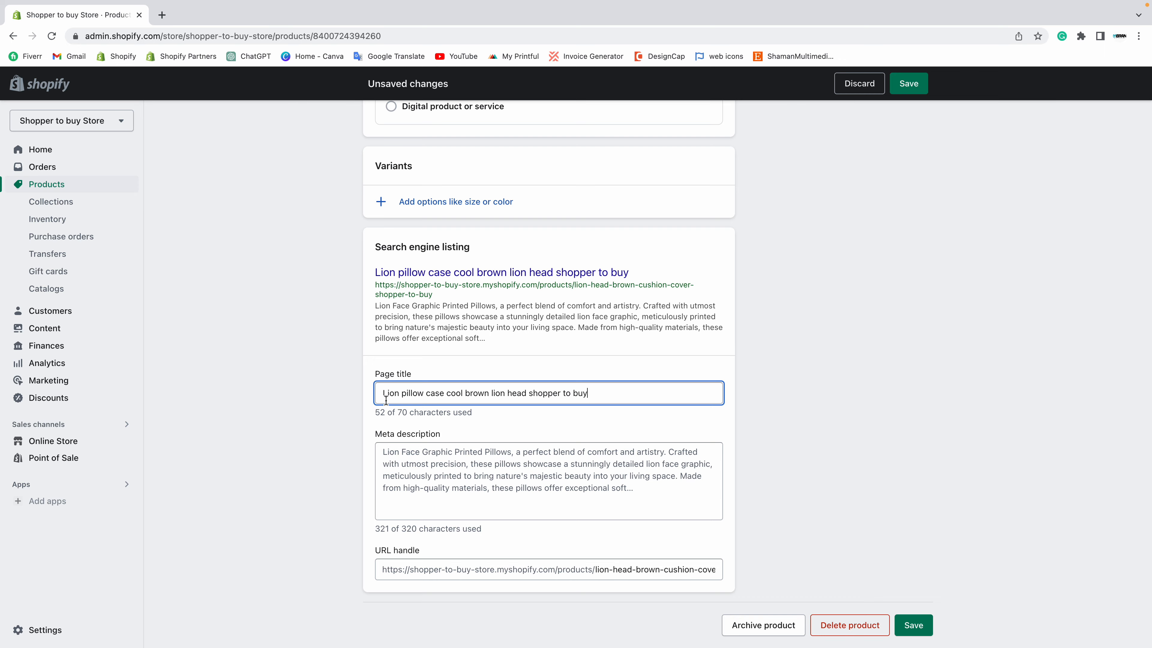
Compare the meta page title in the Pages document with the page title entered in the Shopify search engine listing.
key(ctrl+Left)
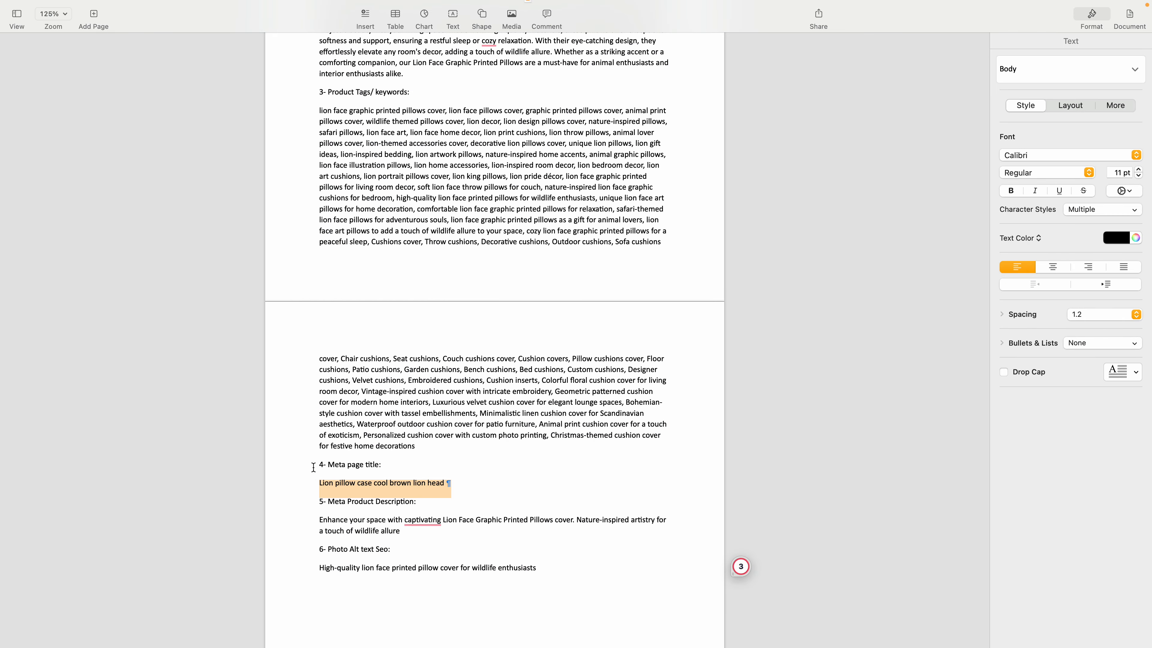
click(324, 483)
drag(313, 484, 467, 480)
key(ctrl+Right)
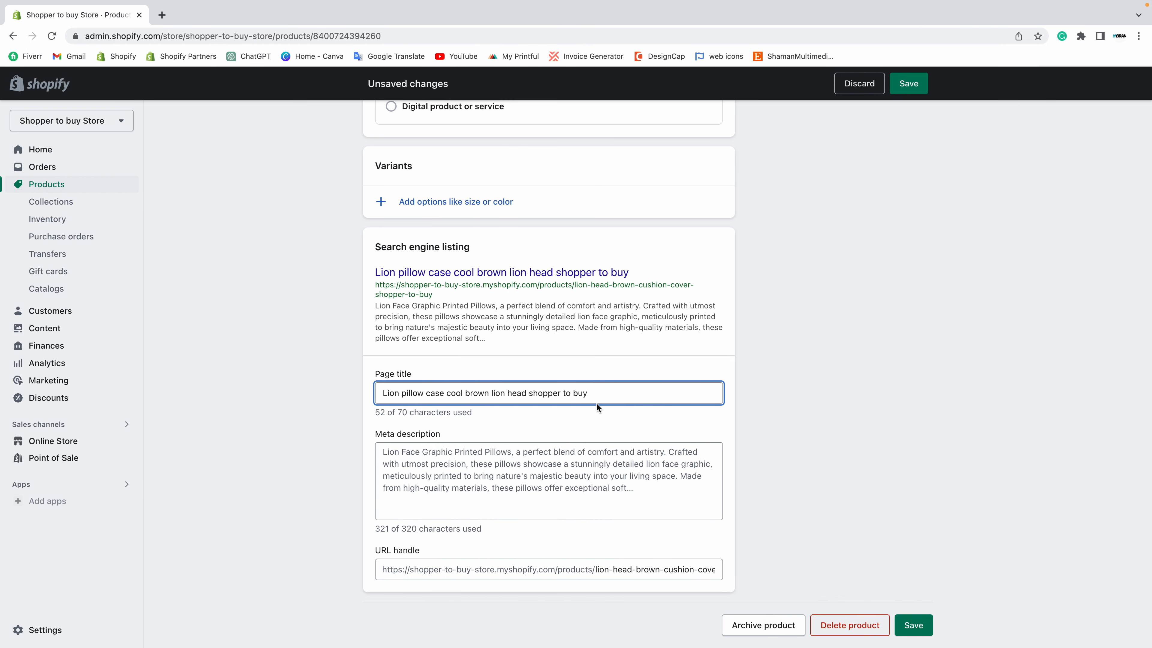
drag(529, 393, 661, 394)
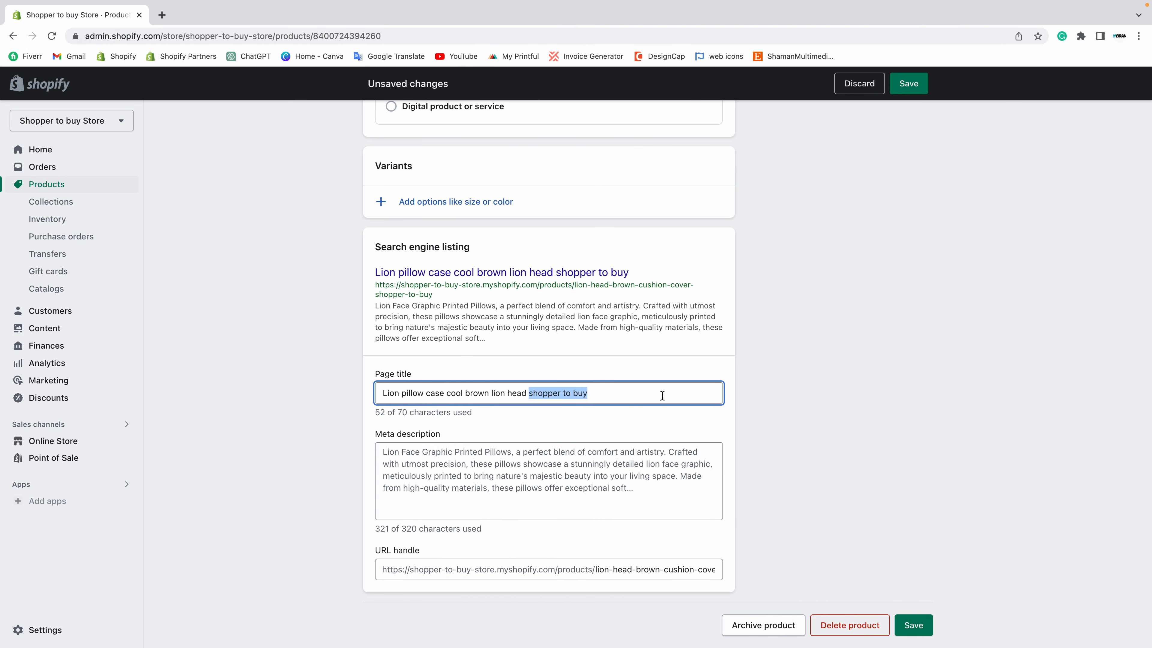
Replace the search listing's meta description with the Meta Product Description text copied from the Pages document.
click(508, 474)
key(super+a)
key(BackSpace)
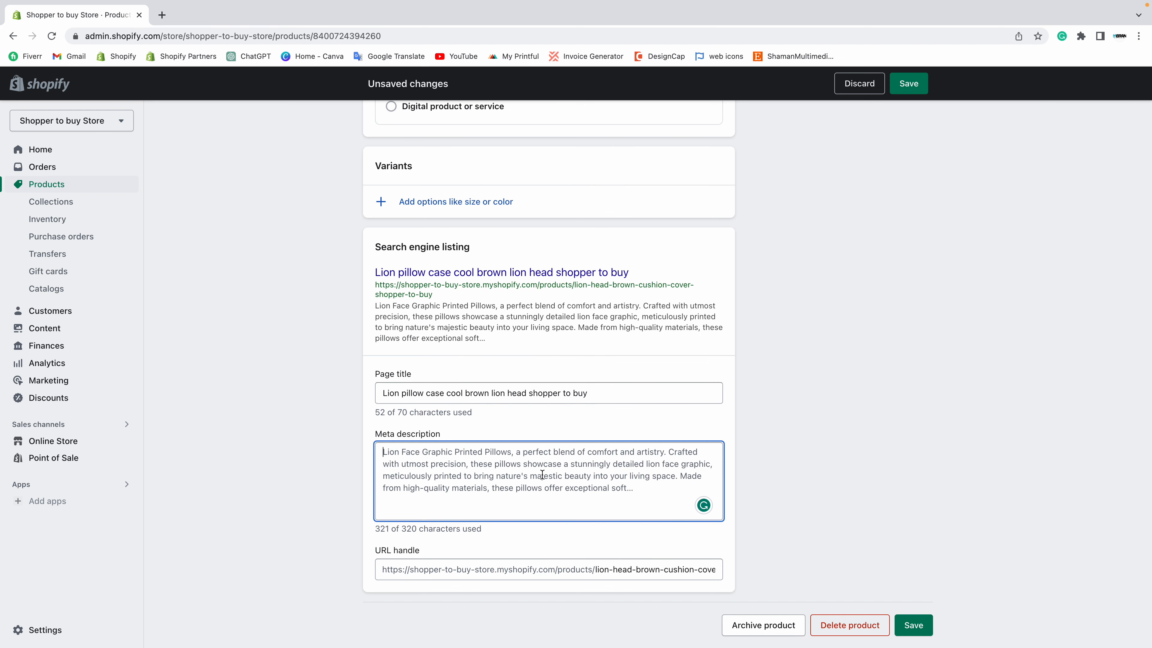
key(ctrl+Left)
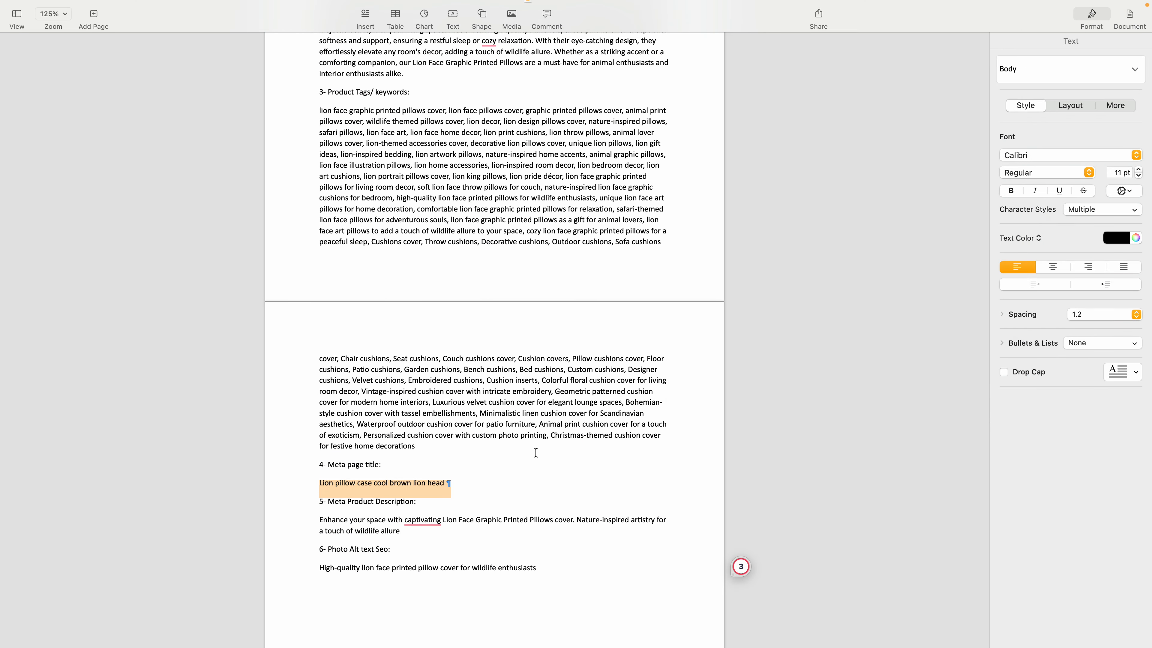
scroll(422, 449, down, 1)
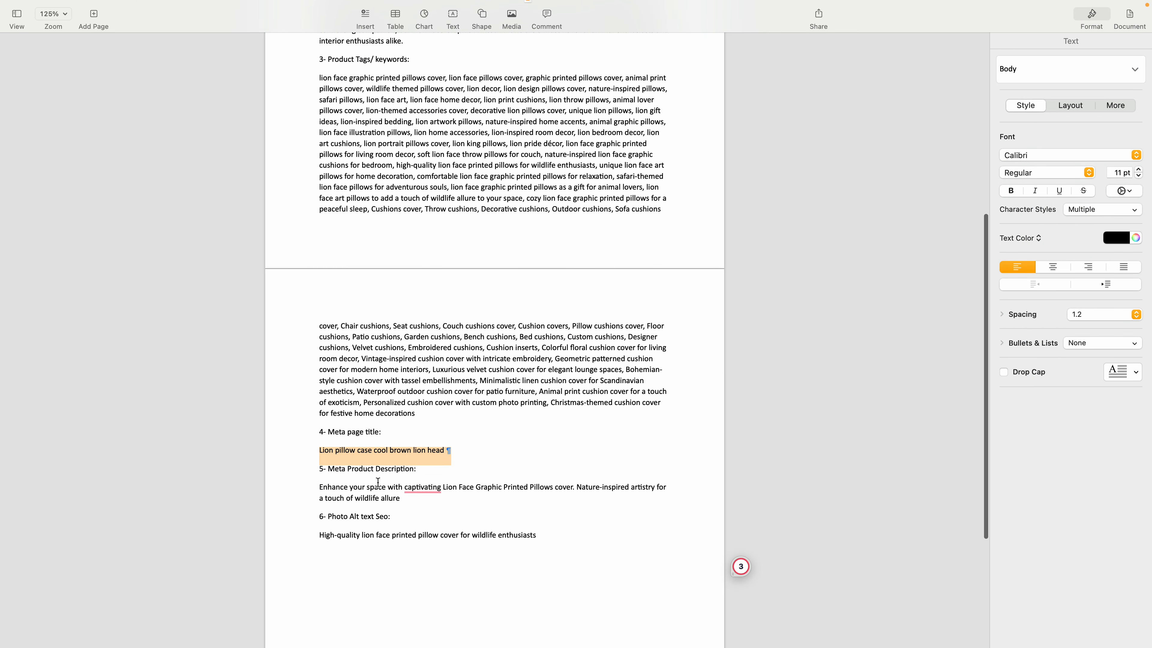
drag(320, 487, 411, 498)
key(super+c)
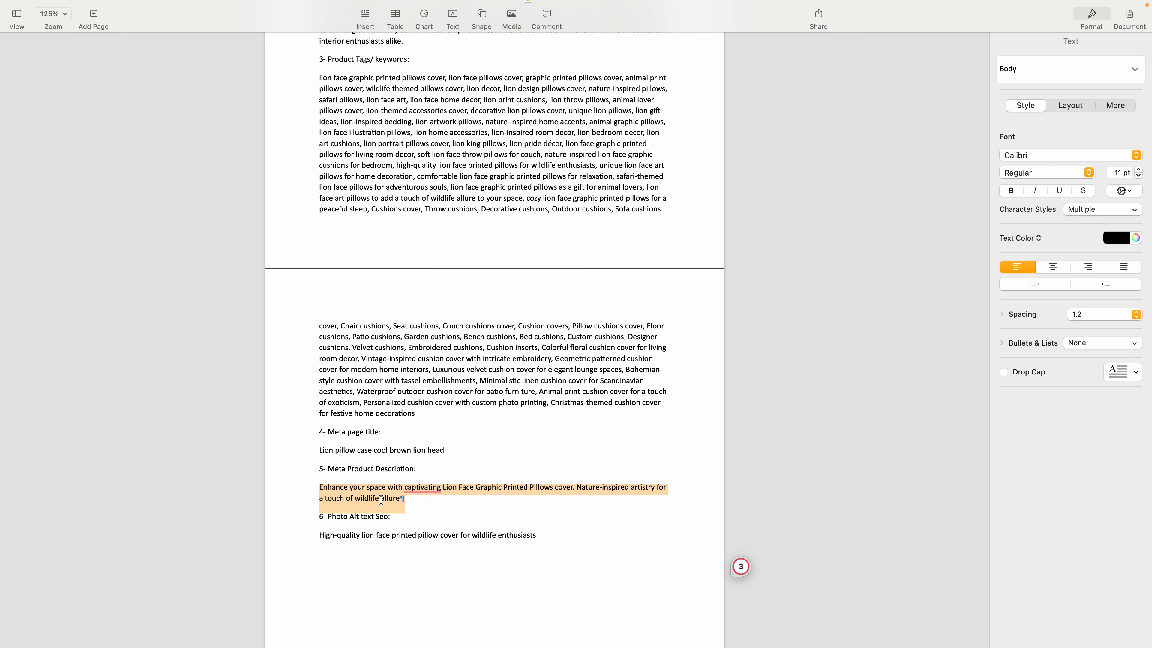
key(super+Tab)
key(super+a)
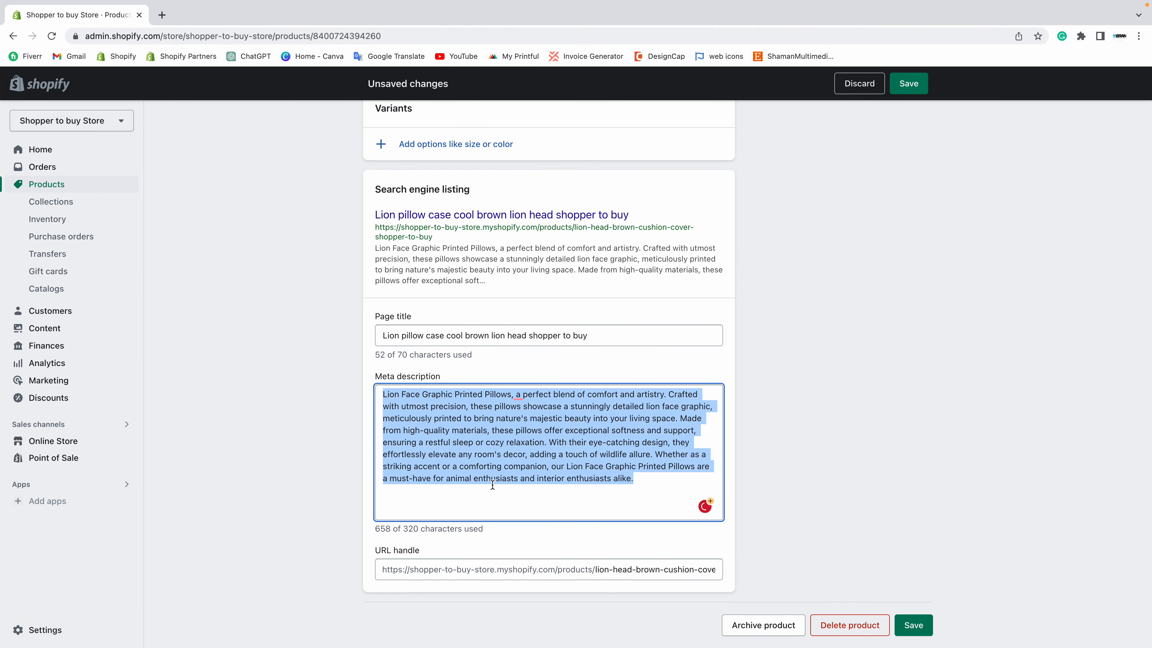
key(super+v)
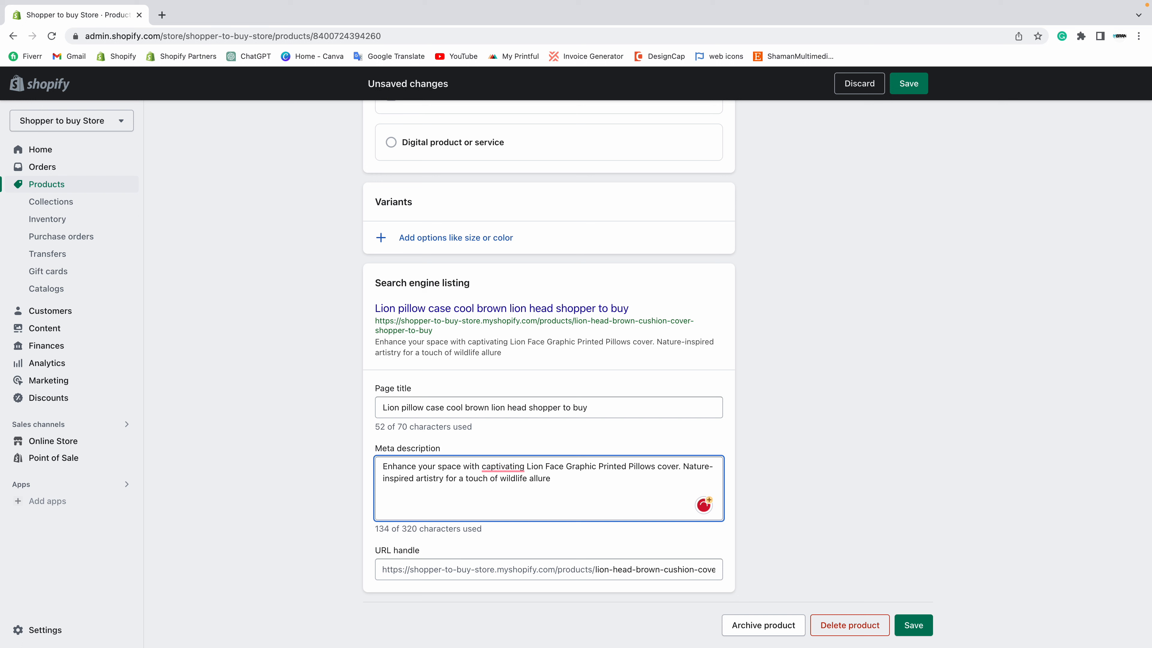
Append "shopper bu buy" to the end of the meta description.
text(shopeper bu you)
key(BackSpace)
key(BackSpace)
text(buy.)
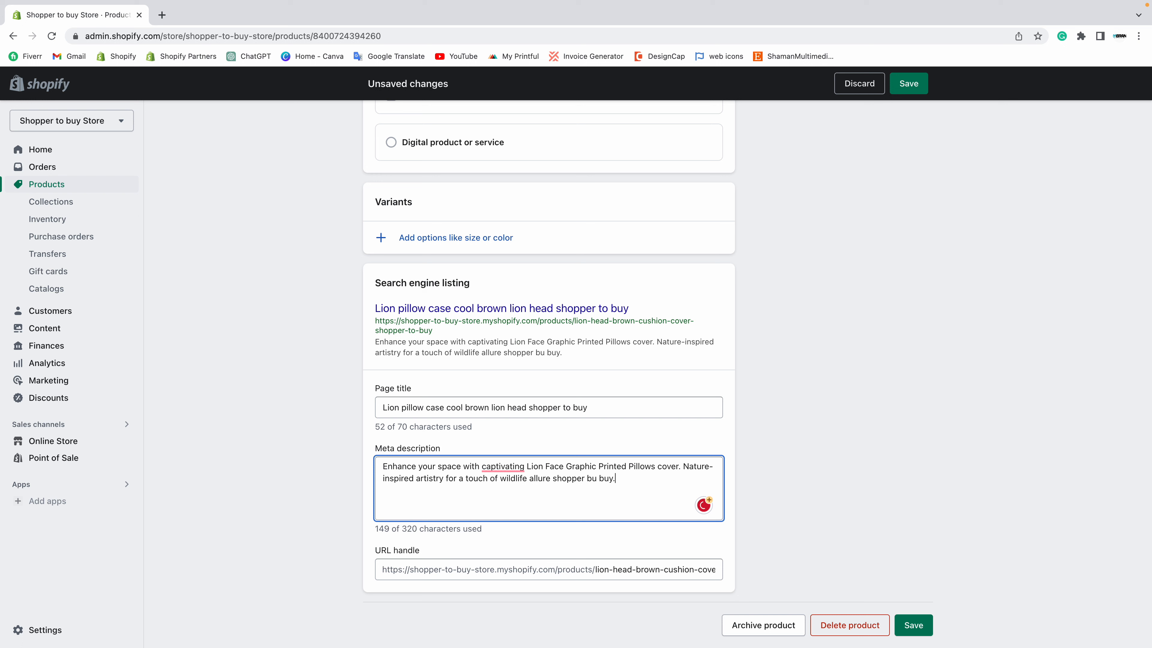
text( shopper)
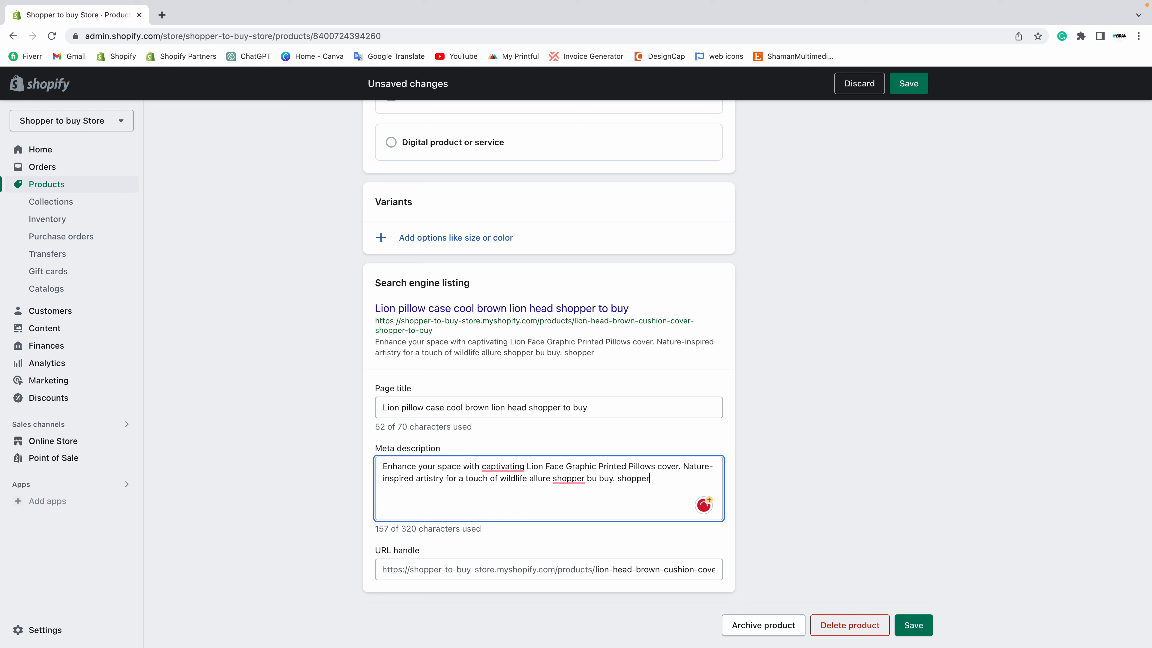
text(tobuy.com)
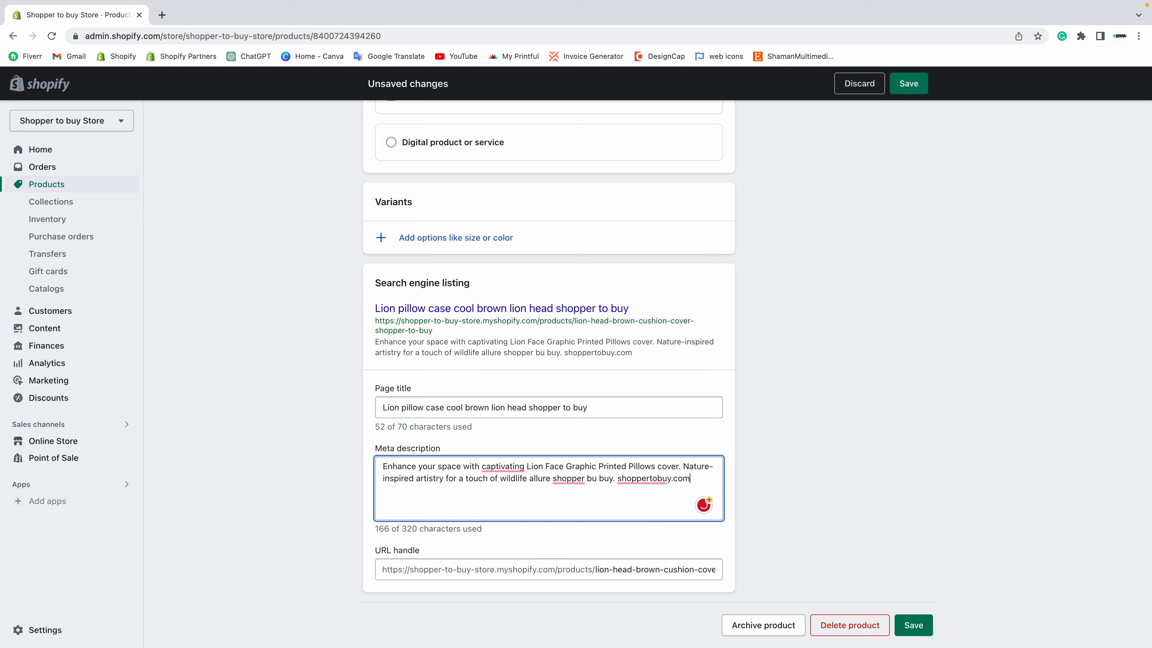
key(shift+Left)
key(shift+Left)
key(shift+Left)
key(shift+Left)
key(shift+Left)
key(shift+Left)
key(shift+Left)
key(shift+Left)
key(shift+Left)
key(shift+Left)
key(shift+Left)
key(shift+Left)
key(shift+Left)
key(shift+Left)
key(shift+Left)
key(shift+Left)
key(shift+Left)
key(shift+Left)
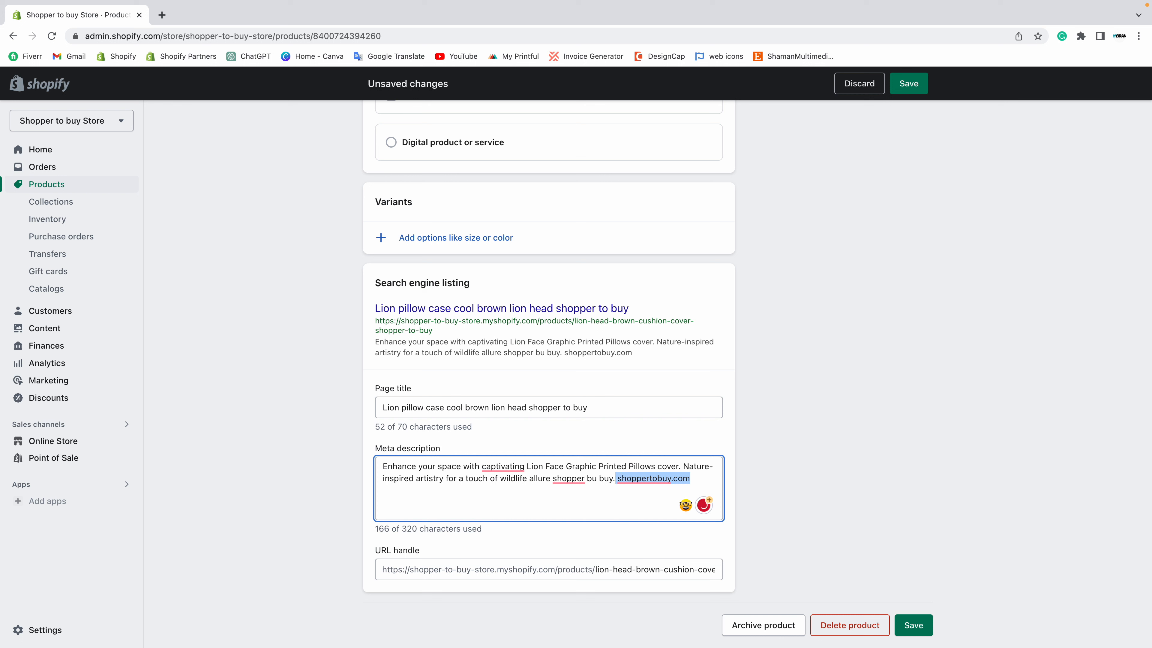
key(BackSpace)
Check the remaining sections of the Pages document, and apply the suggested article correction "a captivating" to the meta description in Shopify.
click(436, 404)
key(super+Tab)
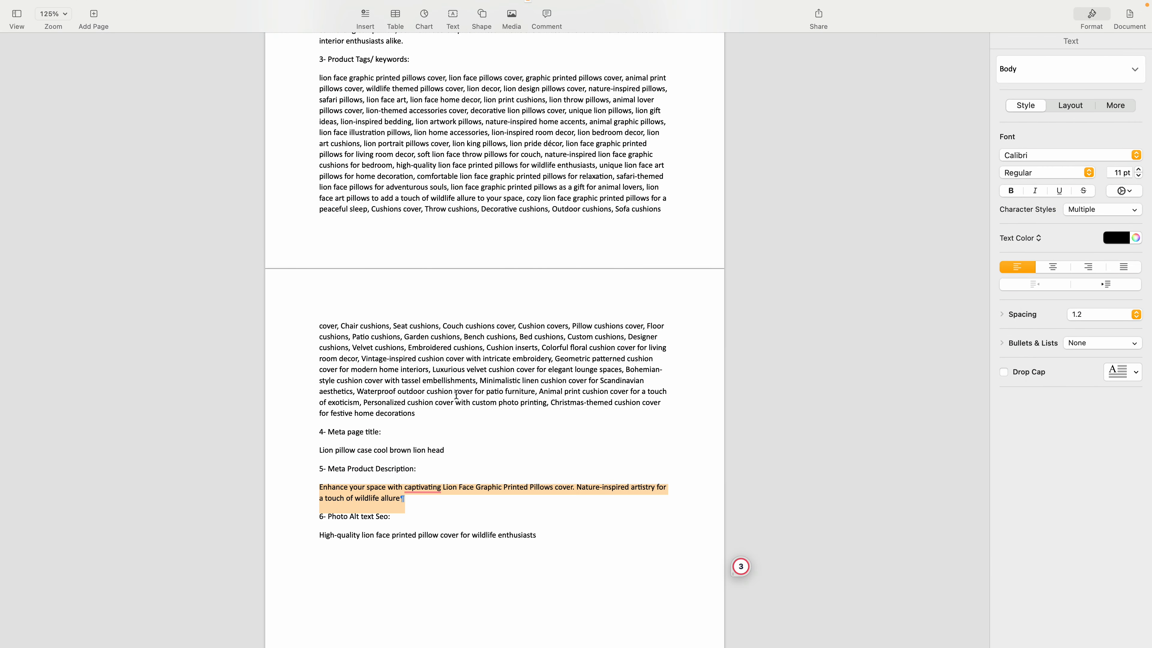
scroll(459, 459, down, 2)
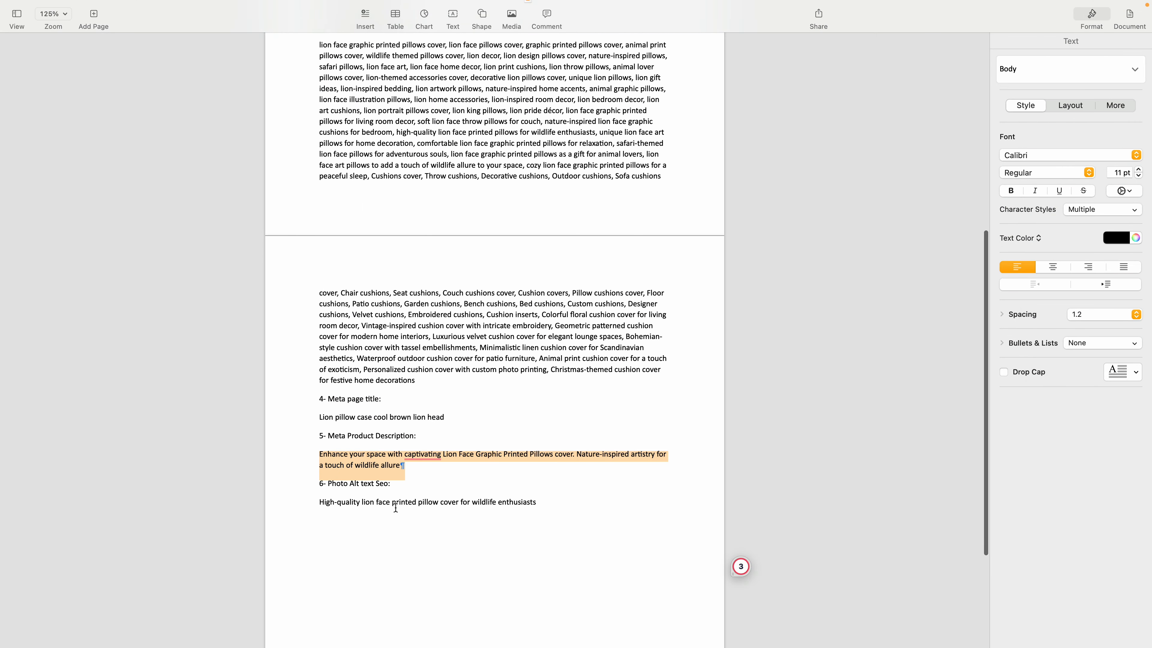
key(super+Tab)
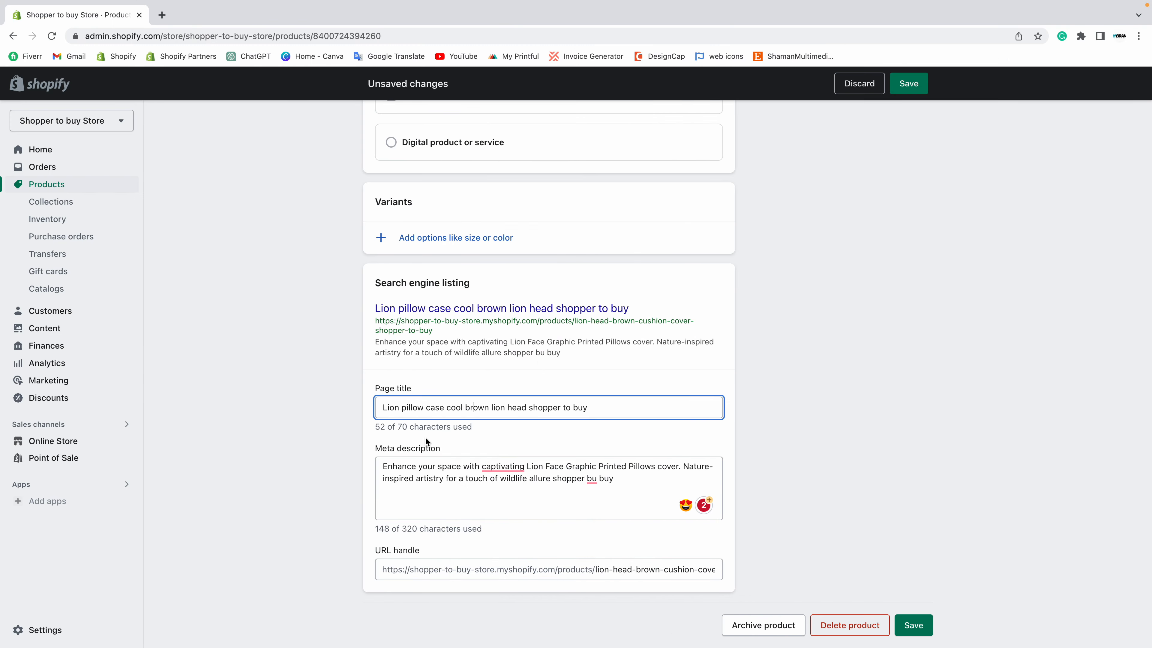
mouse_move(502, 468)
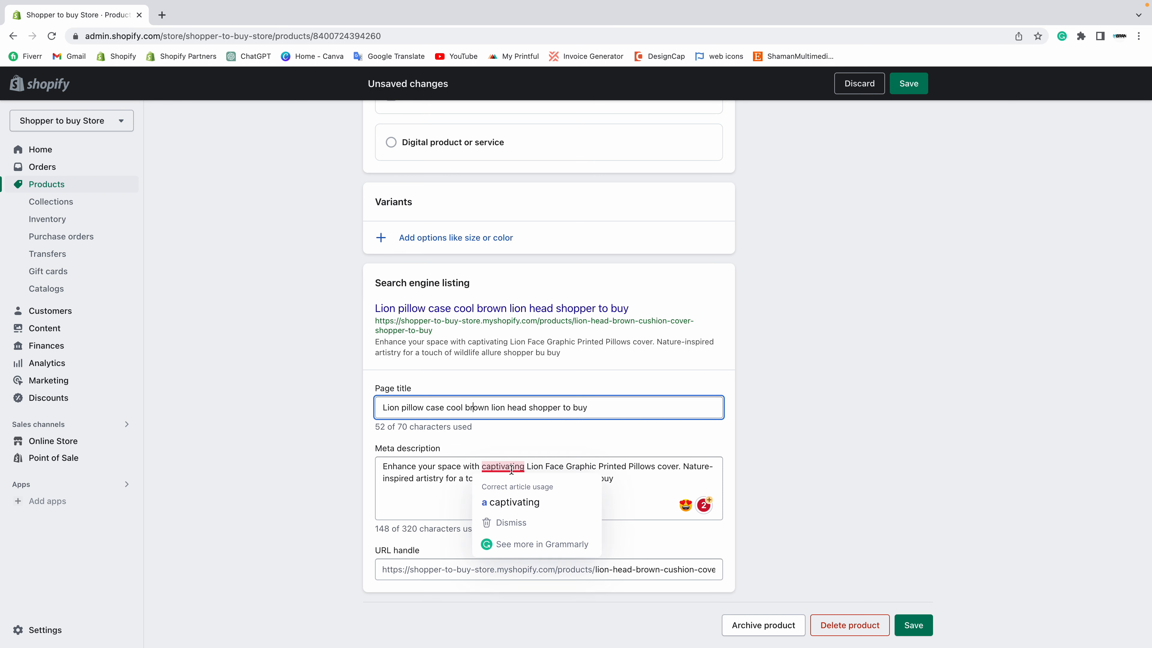
click(521, 509)
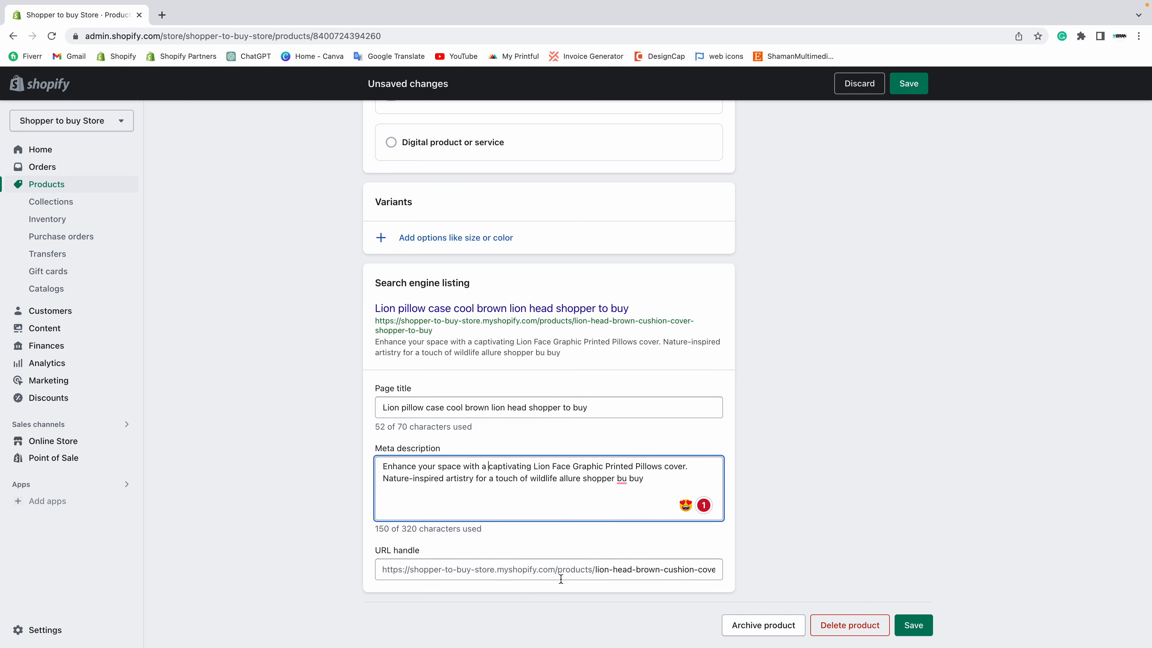
Examine the full URL handle in the search engine listing, and look over the product's media, pricing and inventory sections.
drag(374, 550, 439, 556)
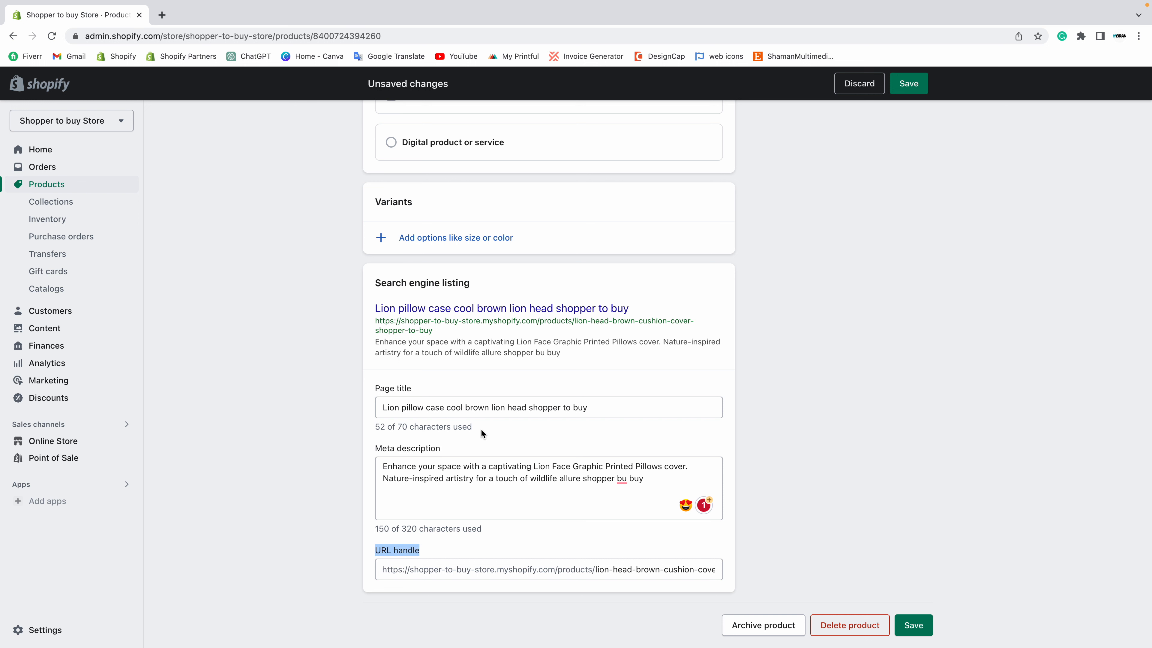
click(628, 572)
drag(595, 569, 749, 572)
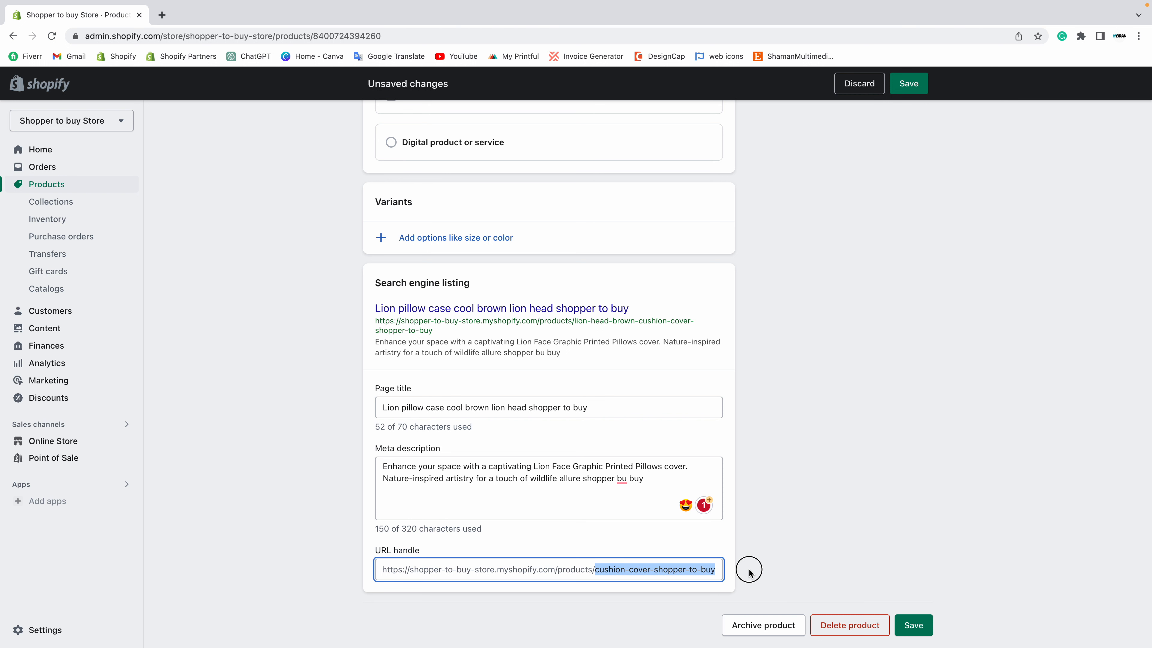
drag(631, 569, 564, 569)
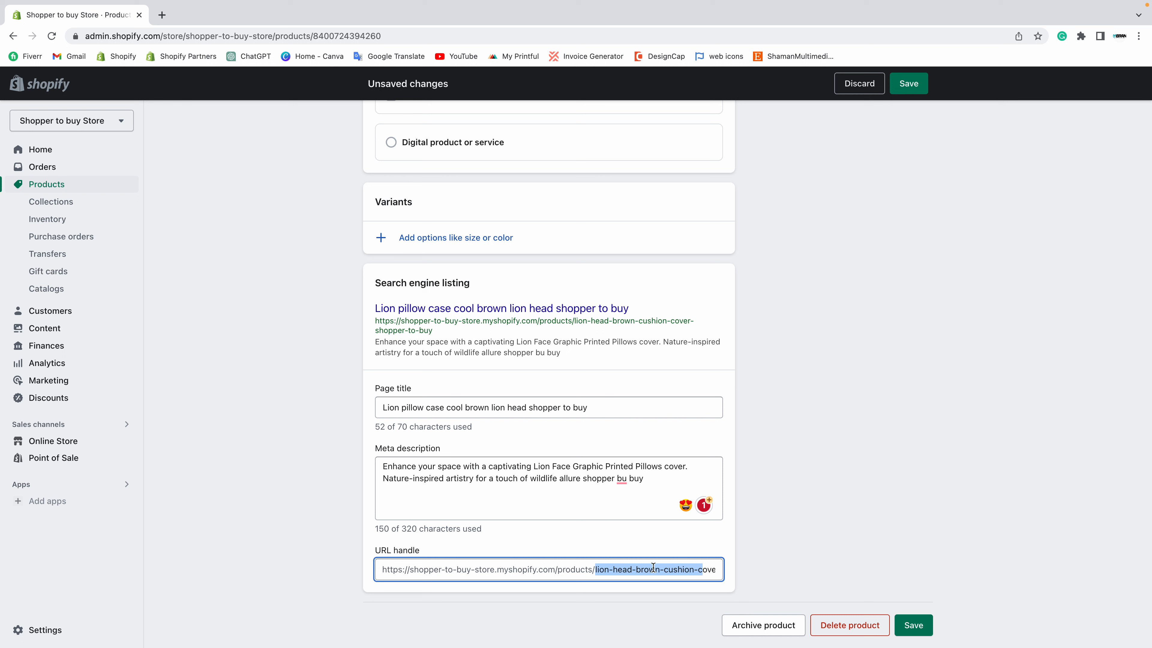
click(608, 582)
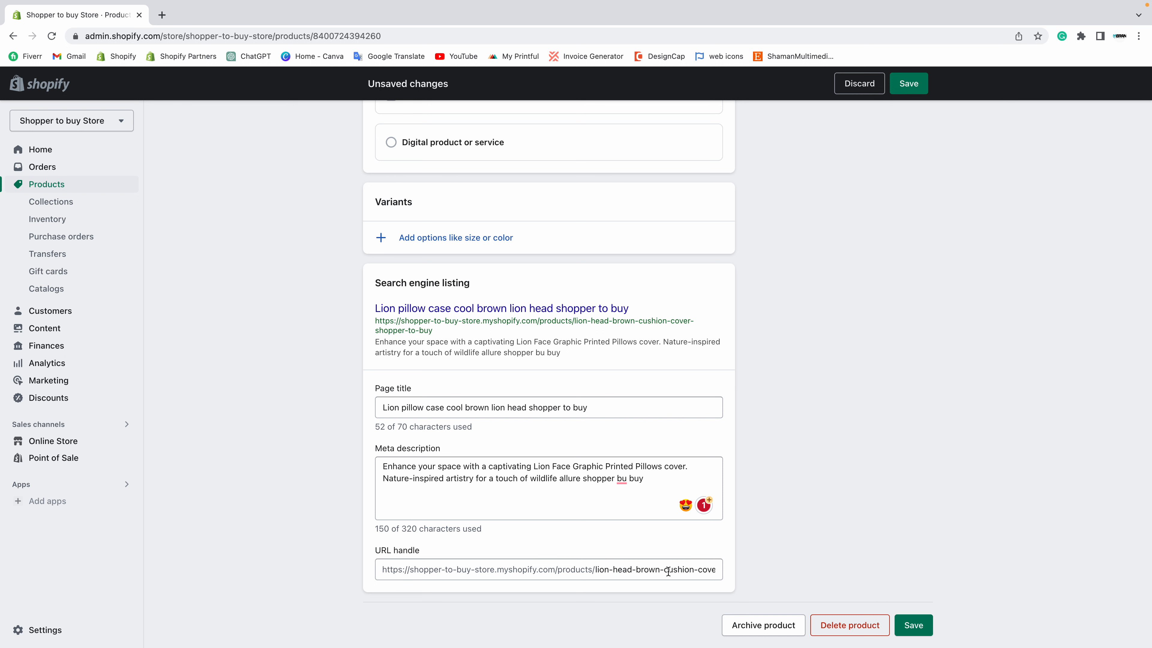
drag(668, 572, 736, 576)
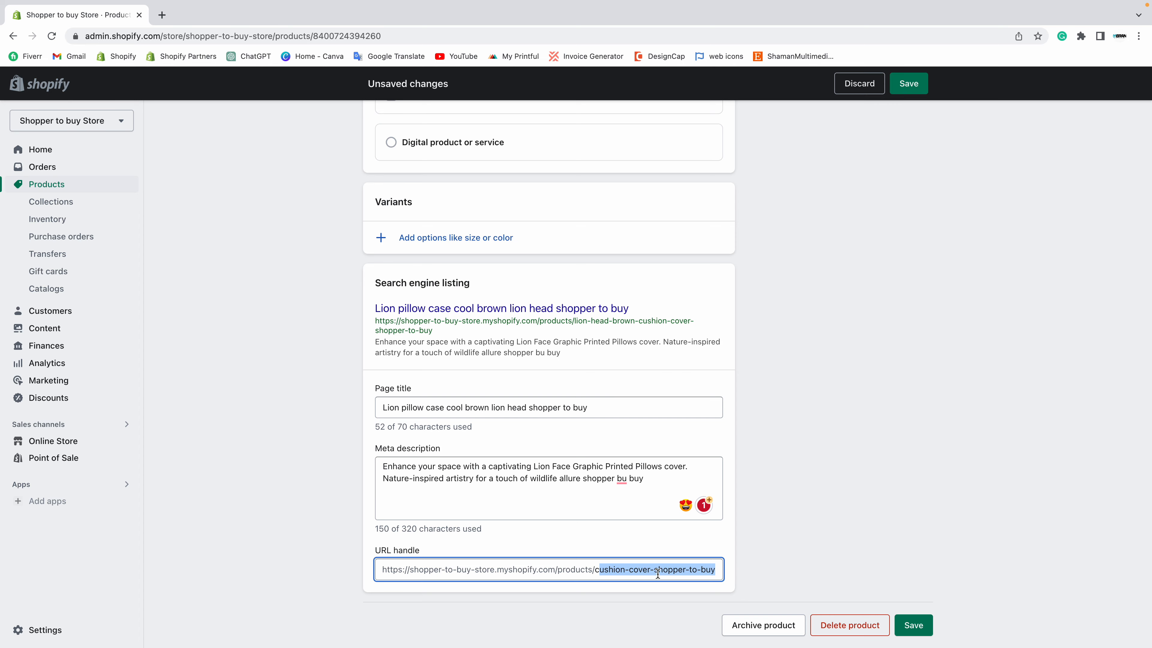
click(745, 555)
scroll(738, 553, up, 15)
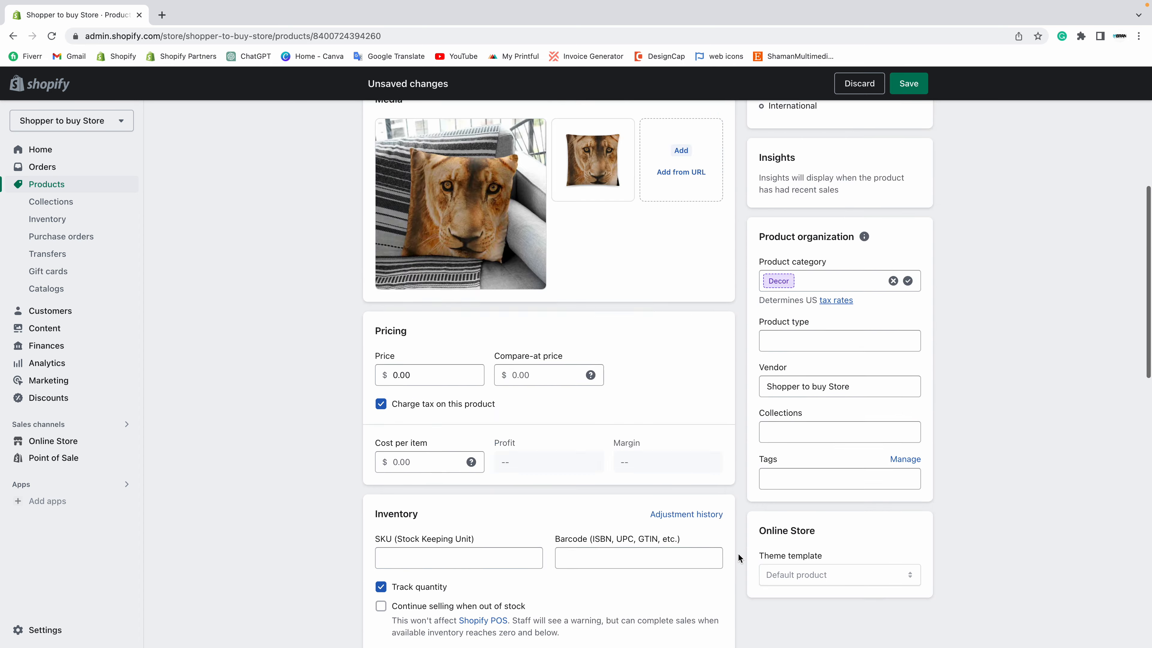
drag(567, 245, 370, 245)
click(316, 326)
scroll(316, 325, down, 15)
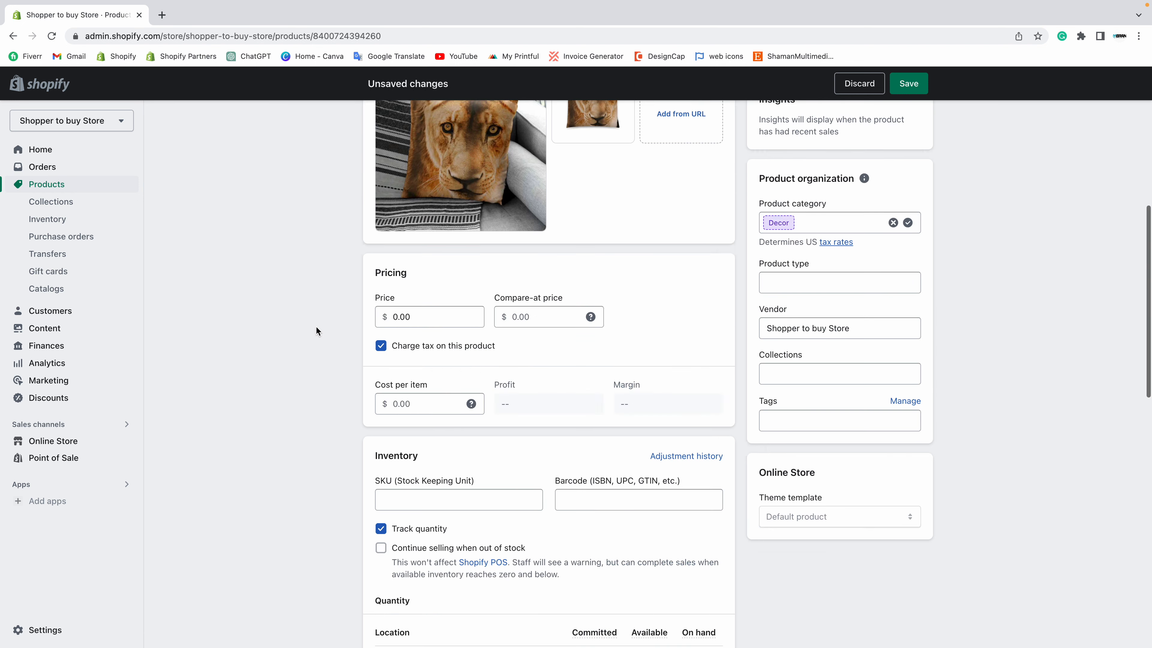
Try appending "-1-122" to the product's URL handle, and remove the suffix again.
drag(596, 567, 779, 568)
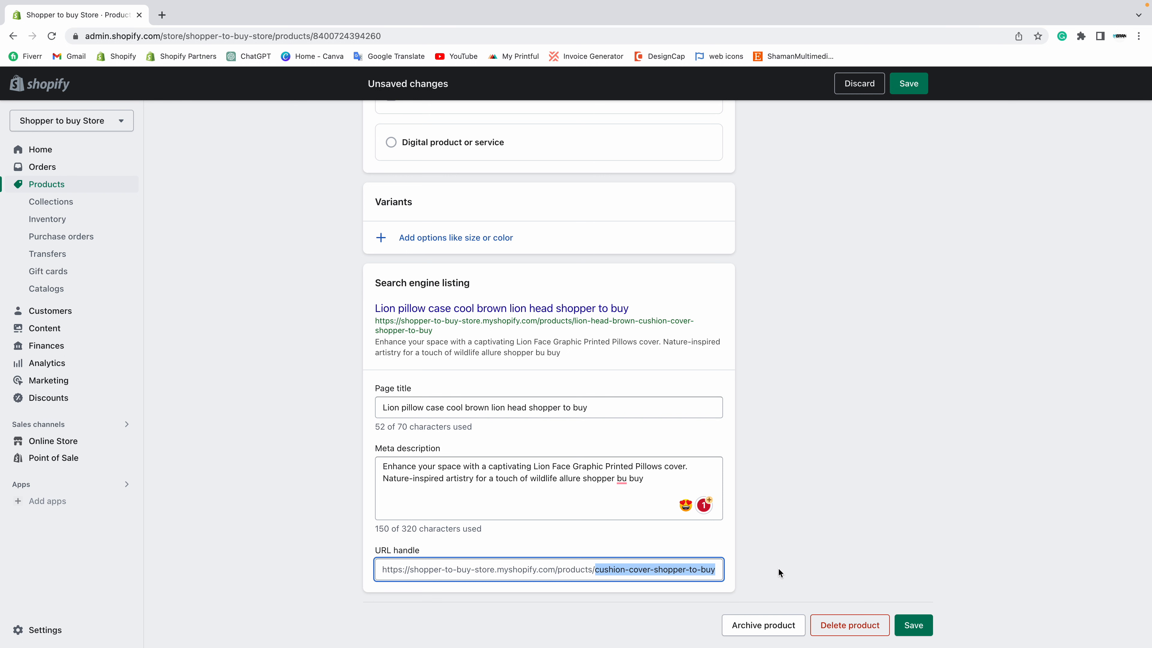
click(747, 571)
drag(676, 573, 813, 574)
click(715, 574)
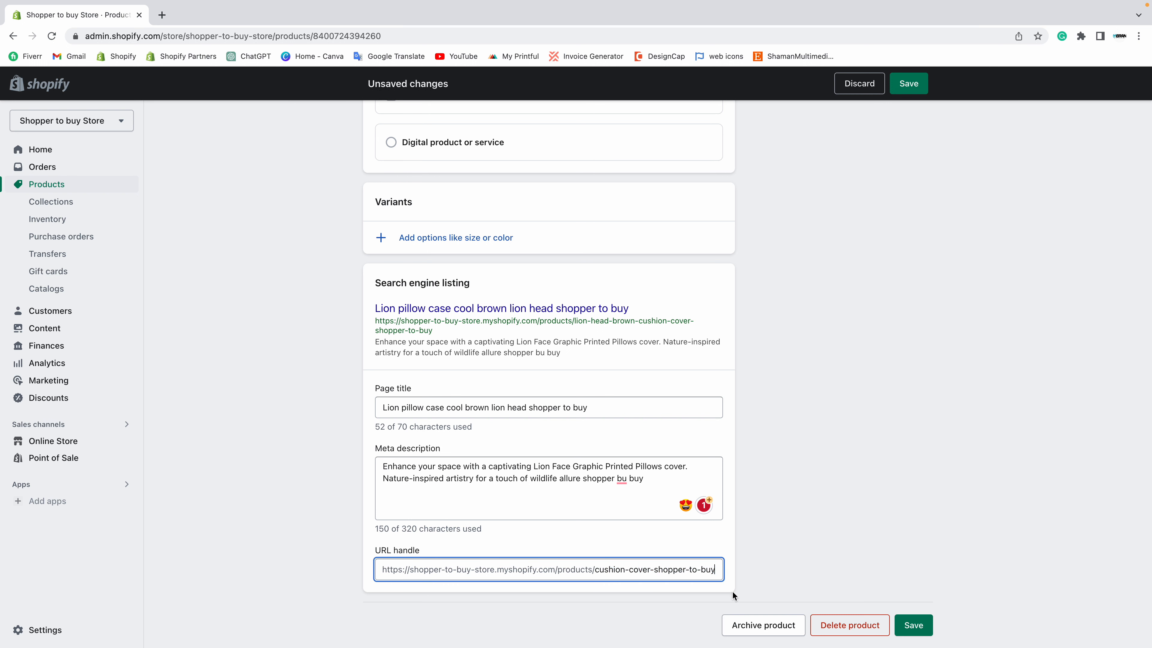
text(-1-122)
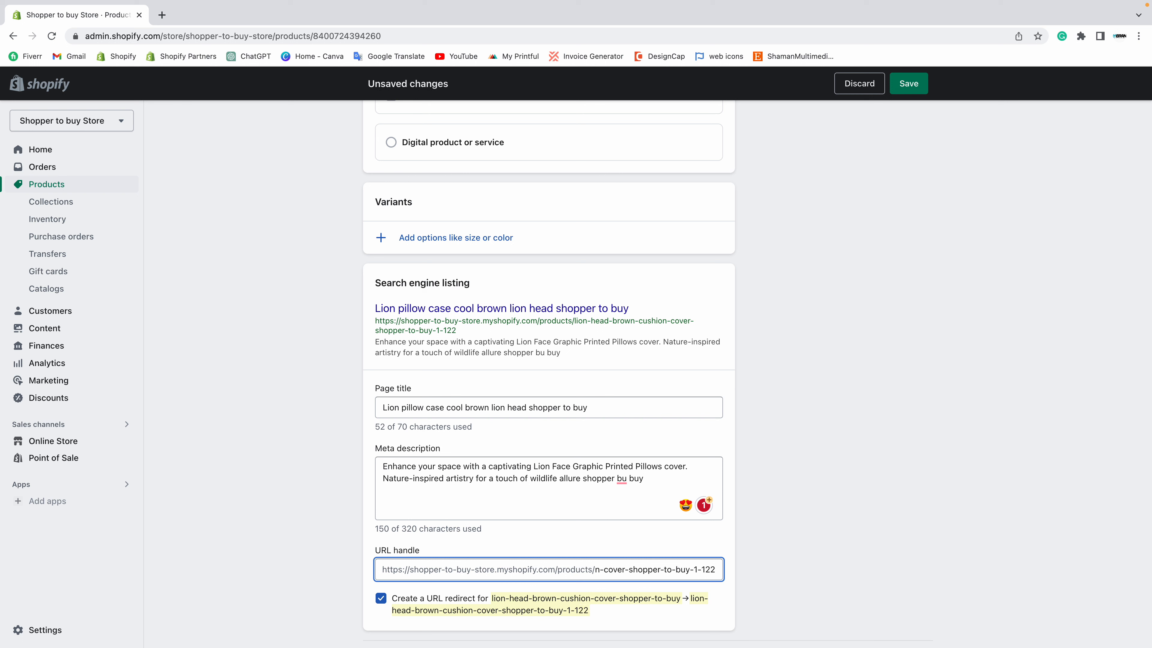
key(BackSpace)
key(BackSpace)
key(BackSpace)
key(BackSpace)
key(BackSpace)
key(BackSpace)
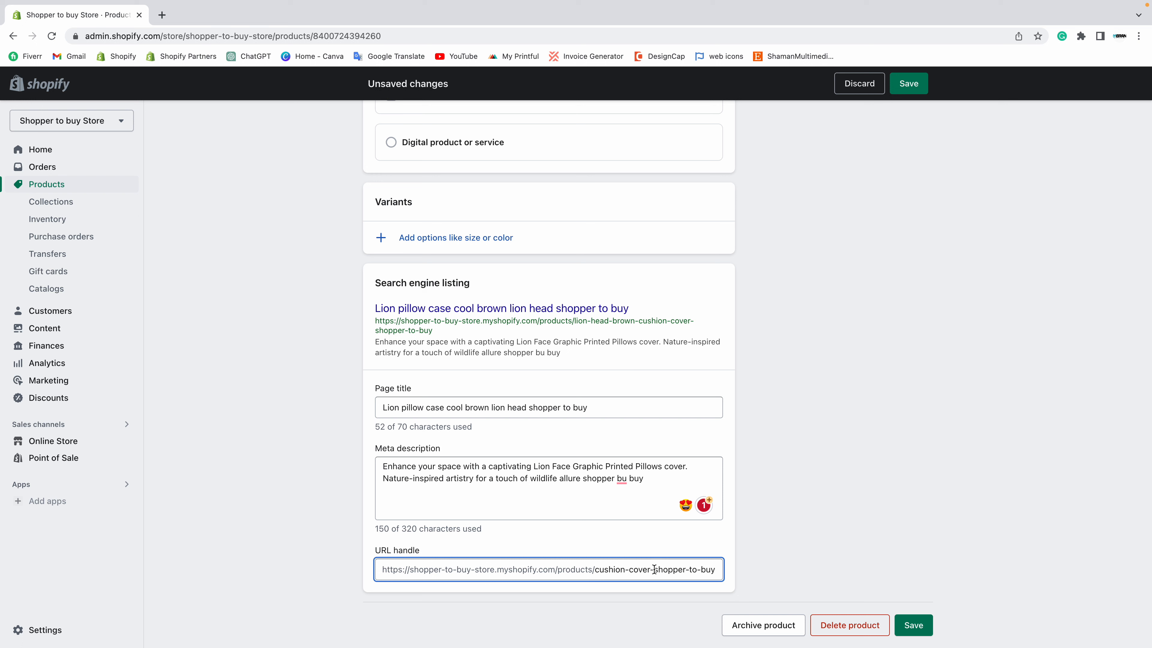
Keep the "shopper-to-buy" ending in the URL handle and save the product.
drag(653, 570, 732, 573)
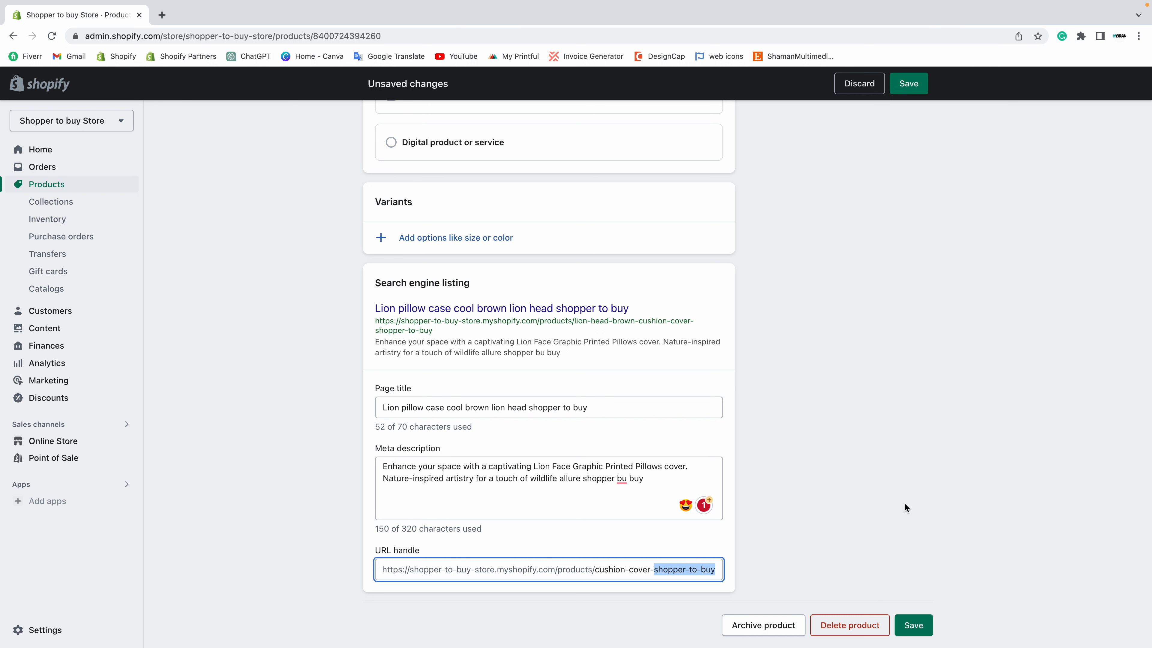
click(906, 83)
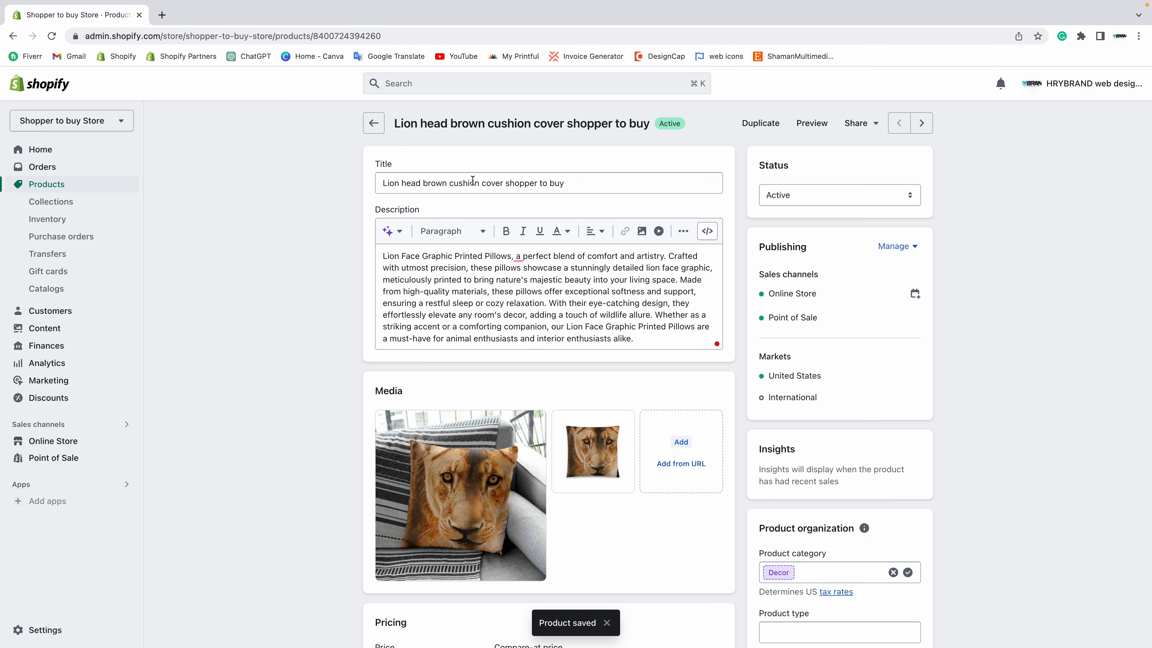
Review the saved search engine listing, including its page title, meta description and URL handle.
scroll(450, 360, down, 5)
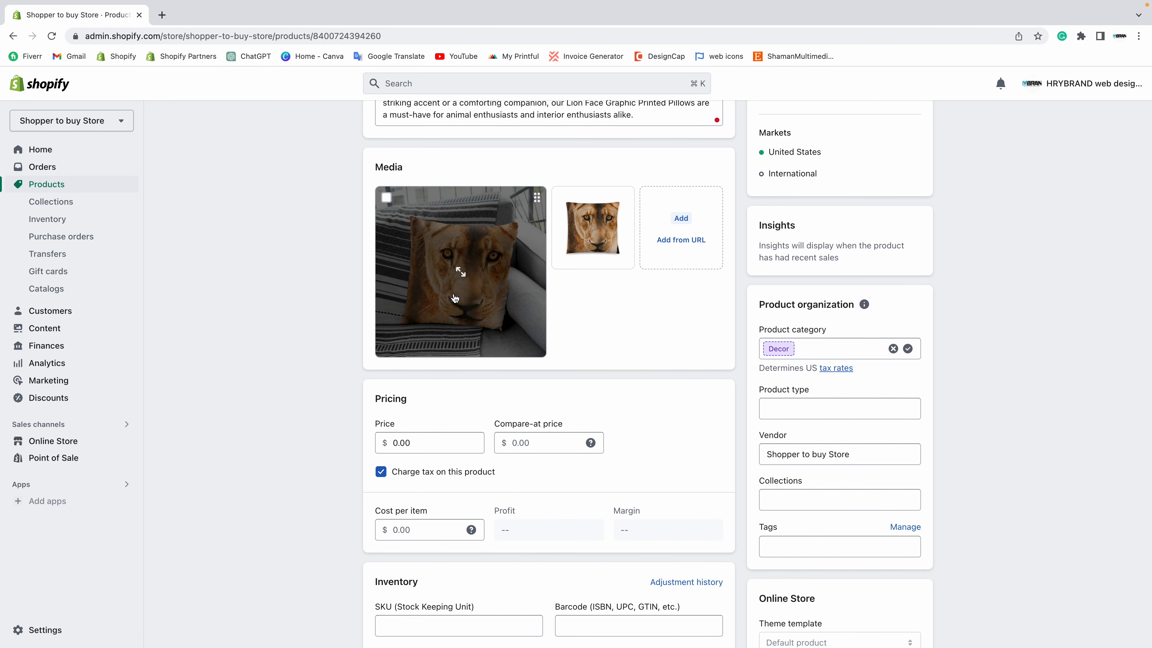
scroll(454, 298, down, 19)
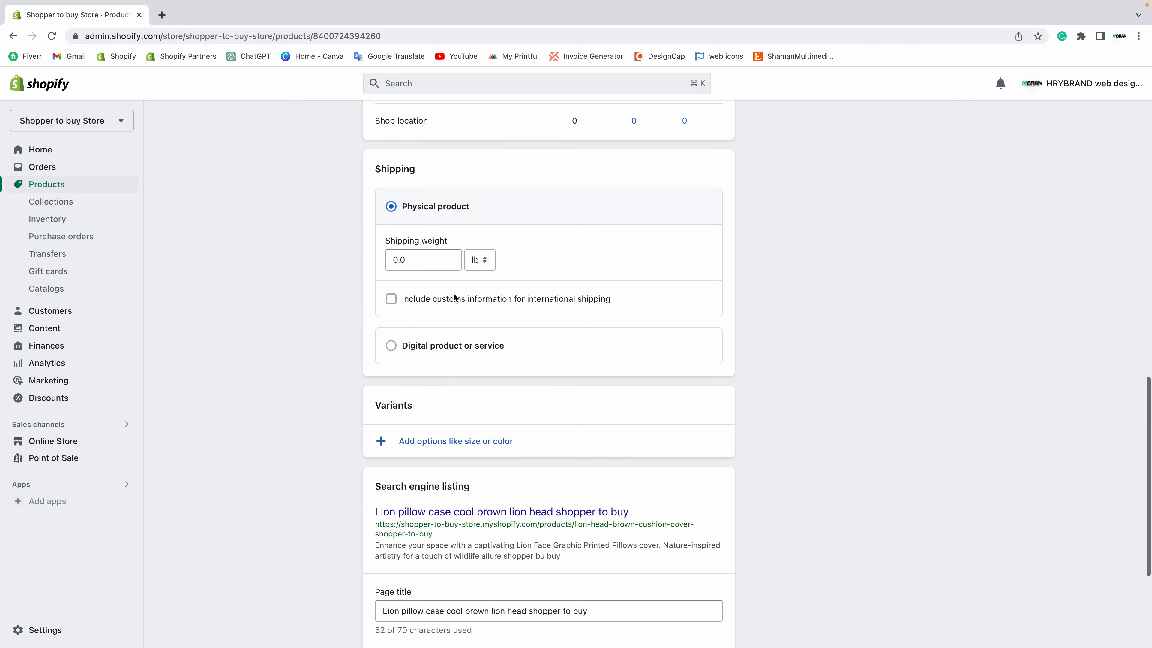
drag(376, 283, 493, 280)
click(721, 286)
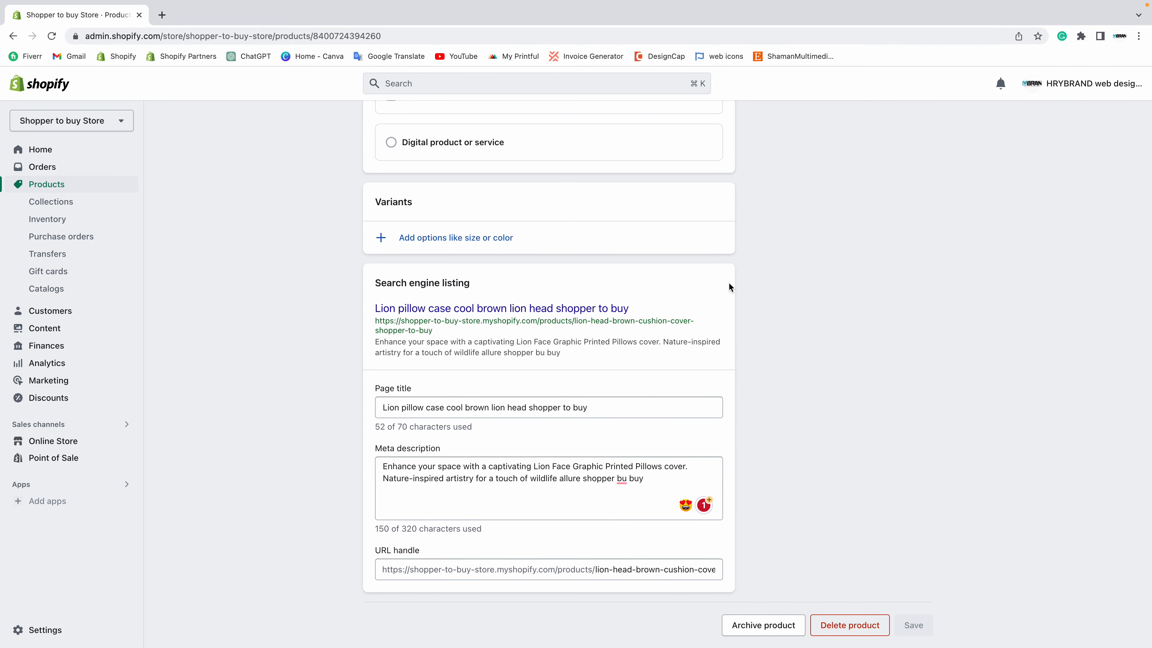
click(377, 414)
triple_click(635, 403)
click(398, 485)
drag(384, 467, 617, 489)
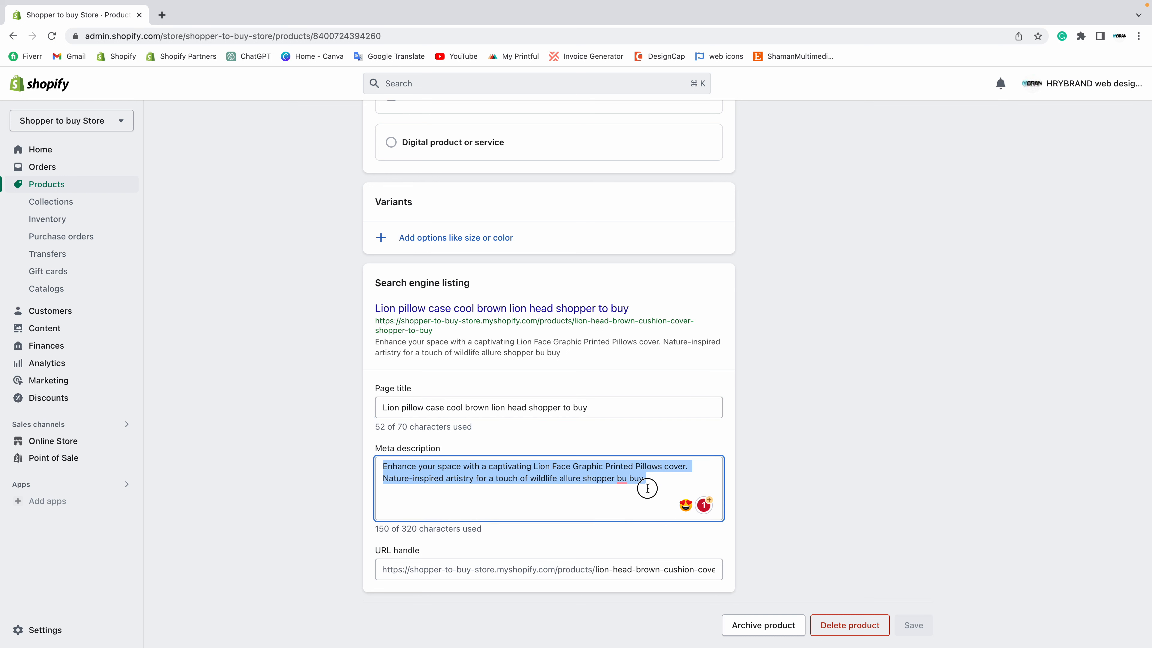
click(640, 573)
drag(597, 569, 728, 567)
click(785, 544)
scroll(773, 535, up, 20)
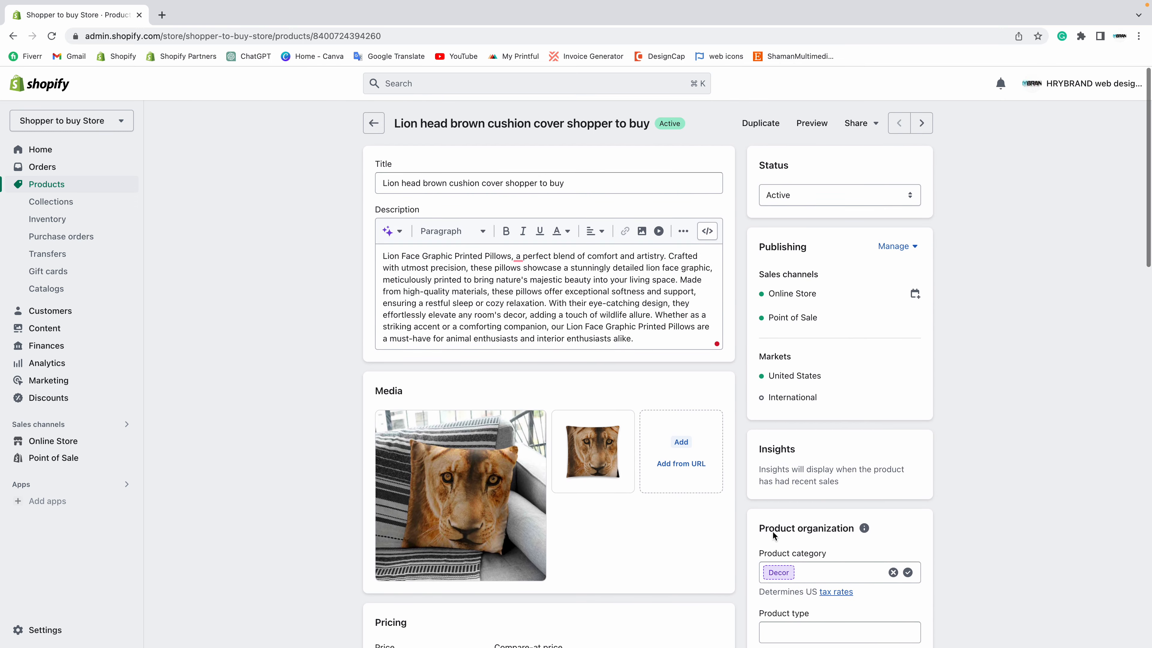
Look over the product's status, its sales channels and markets, and the product organization section.
scroll(835, 426, down, 2)
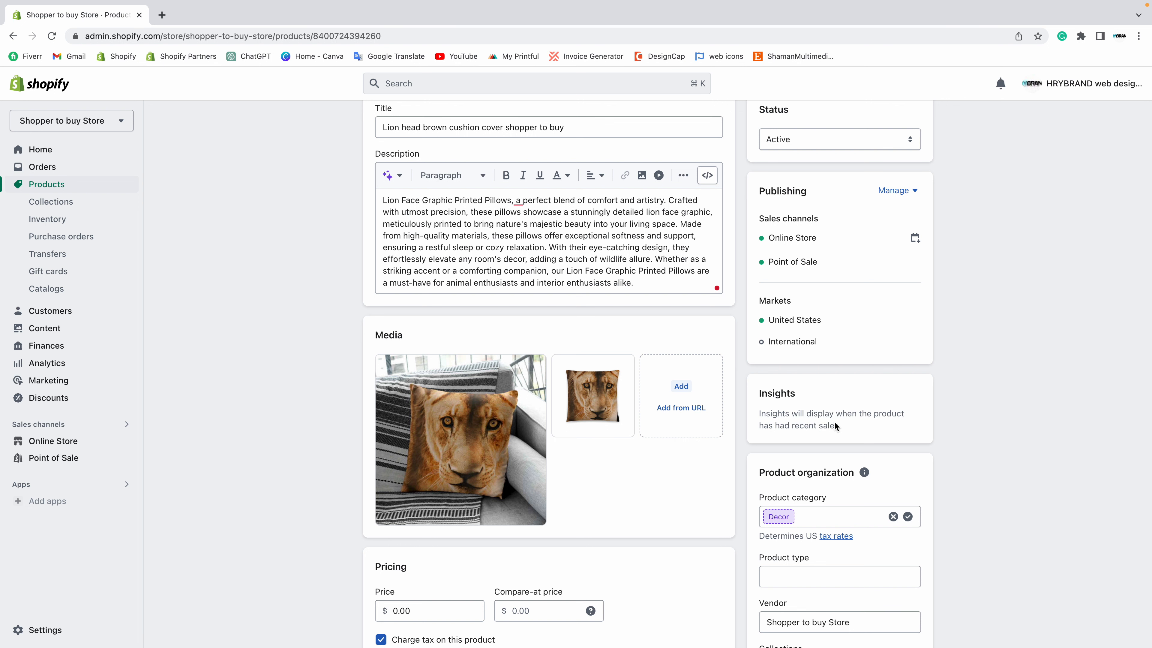
scroll(835, 427, up, 2)
click(801, 197)
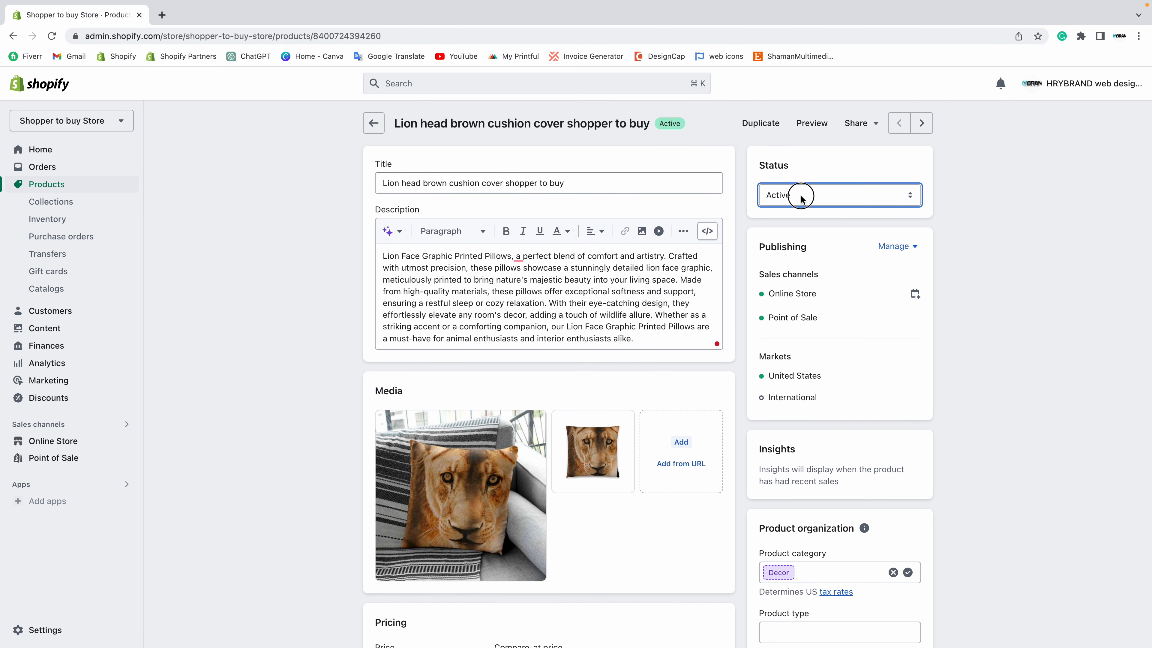
click(788, 196)
scroll(805, 254, down, 1)
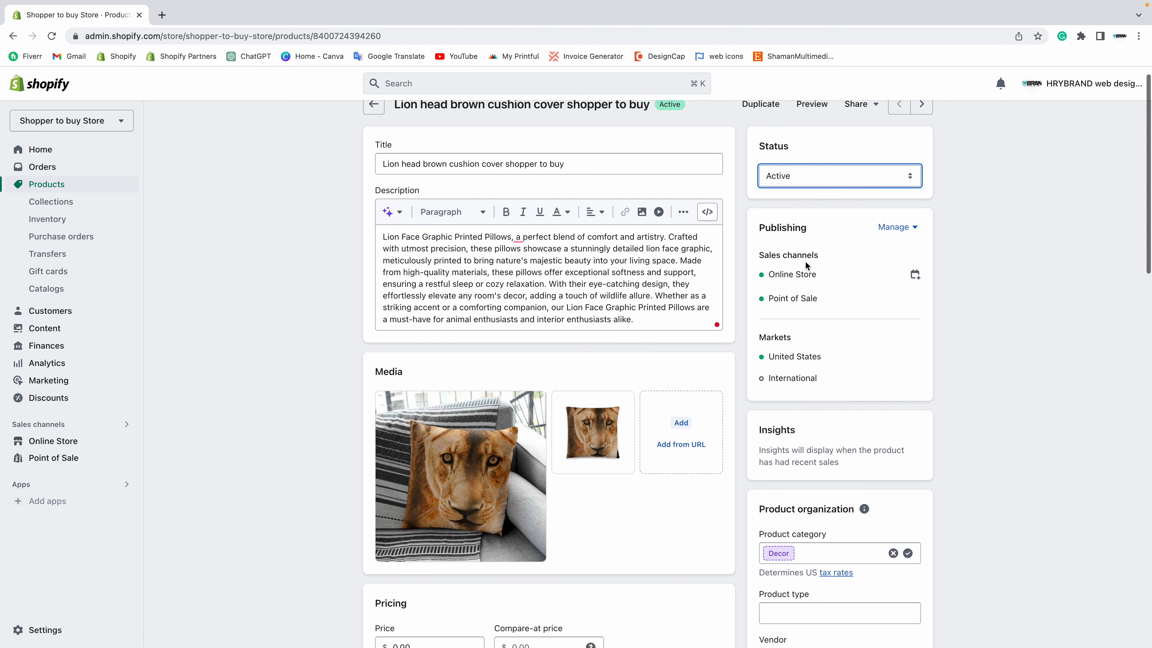
scroll(805, 266, down, 2)
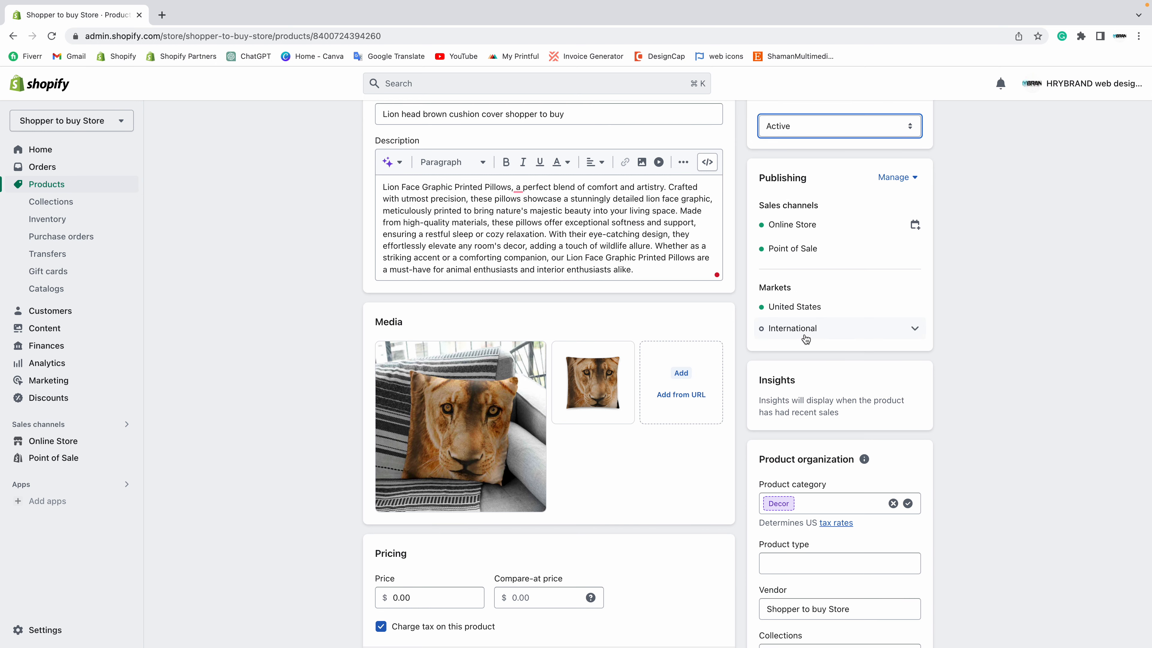
scroll(805, 338, down, 5)
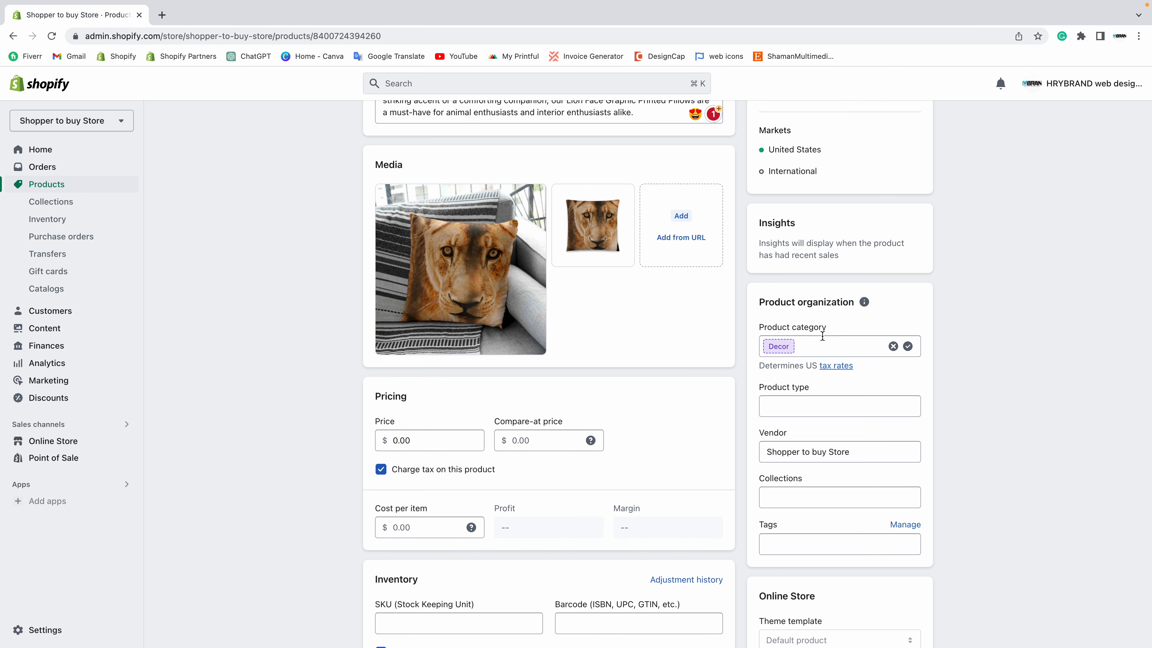
scroll(747, 346, up, 5)
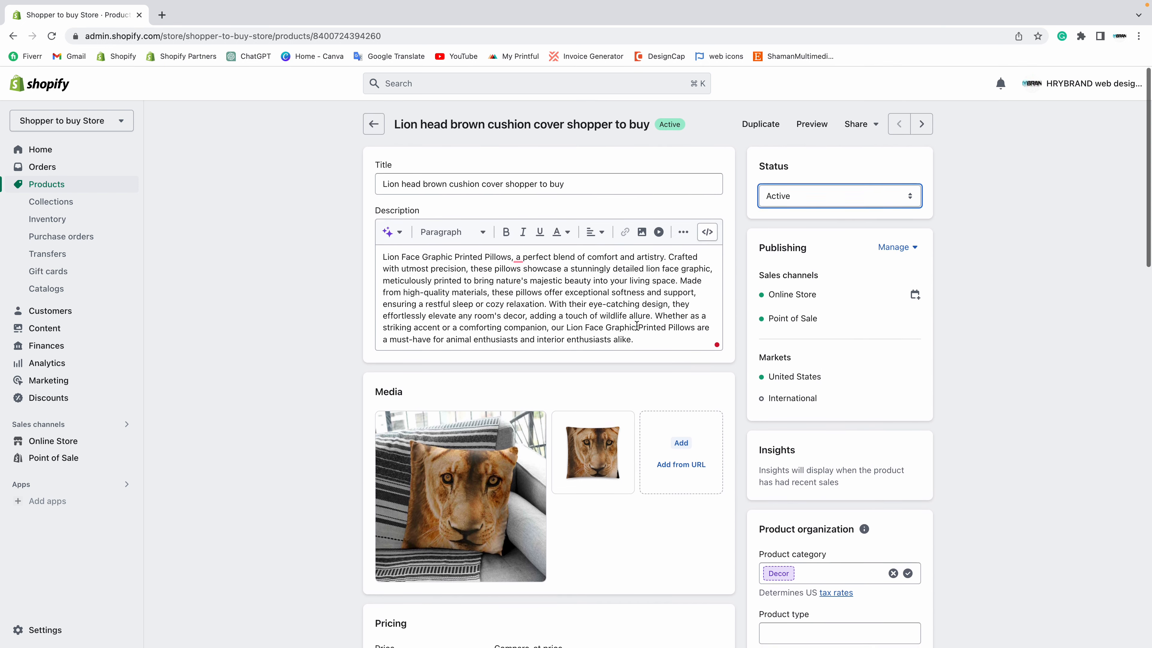
Search the product categories for "home decor" and assign Home Decor Decals to the product.
scroll(771, 372, down, 4)
click(799, 373)
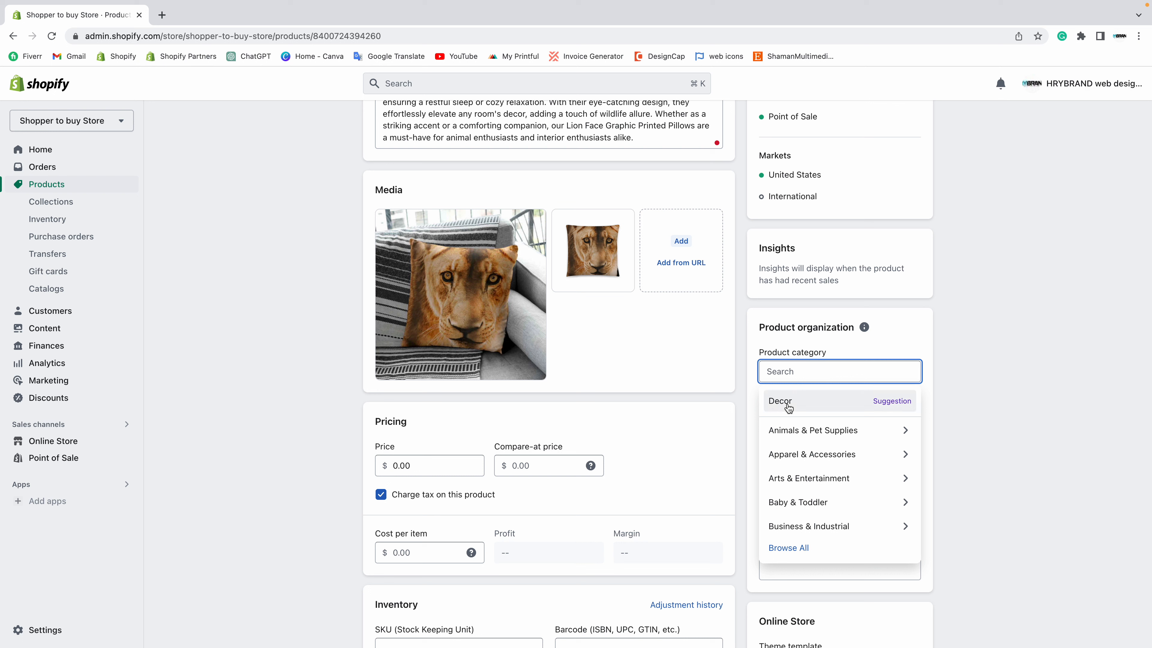
text(home decor)
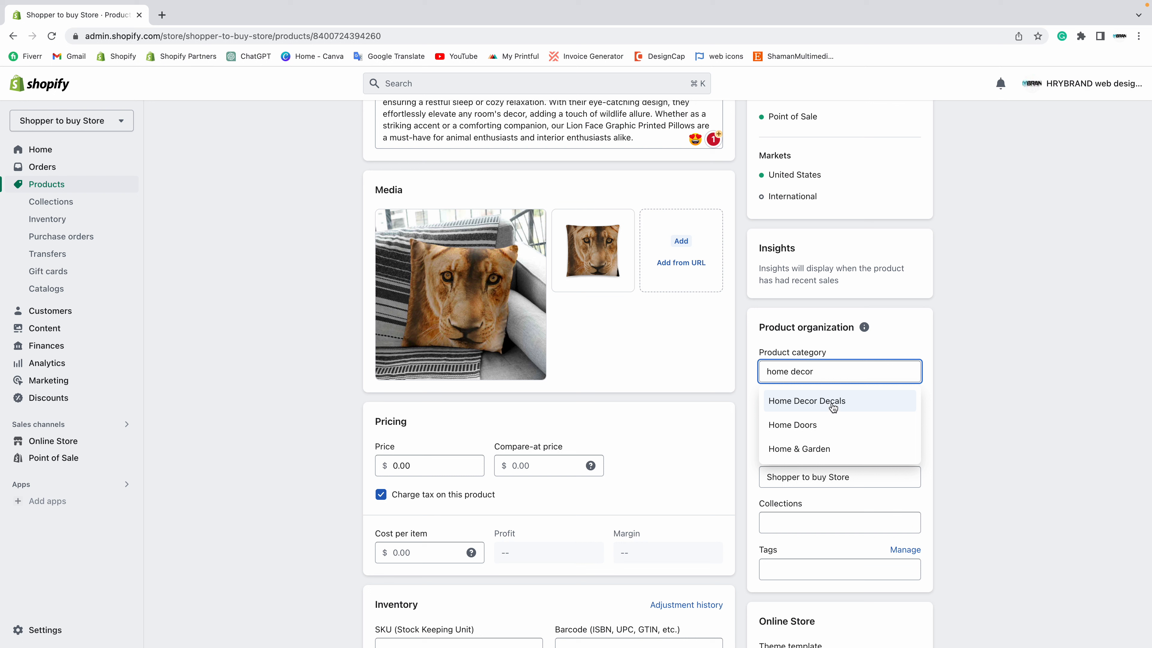
click(833, 407)
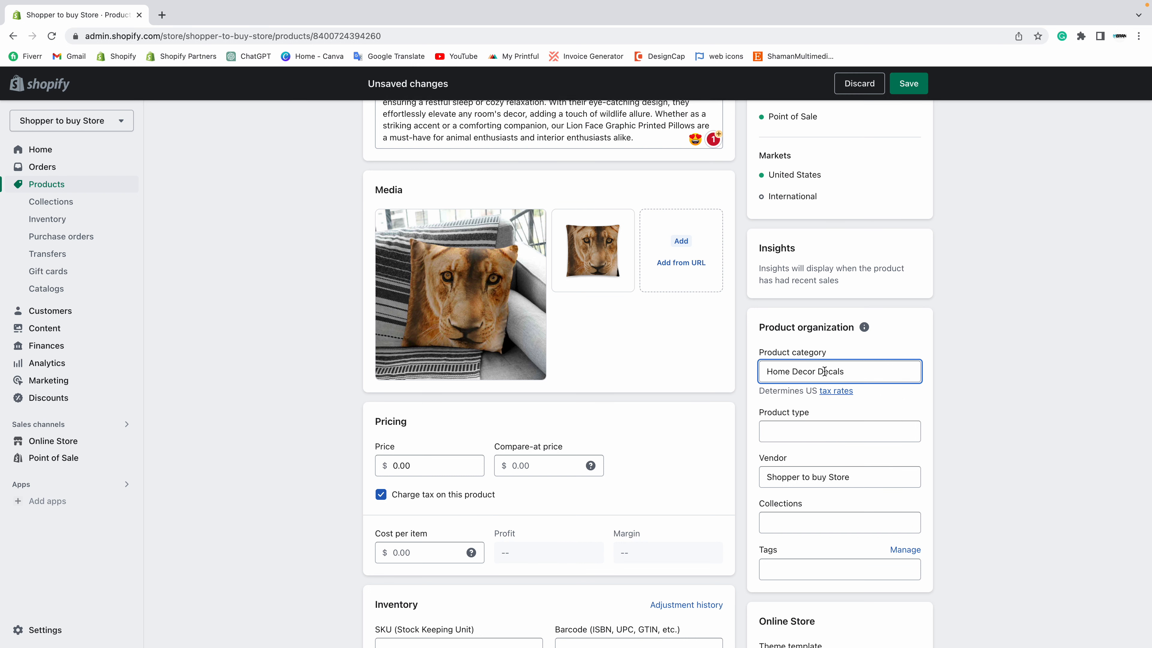
Set the product category to Decor.
drag(851, 371, 675, 365)
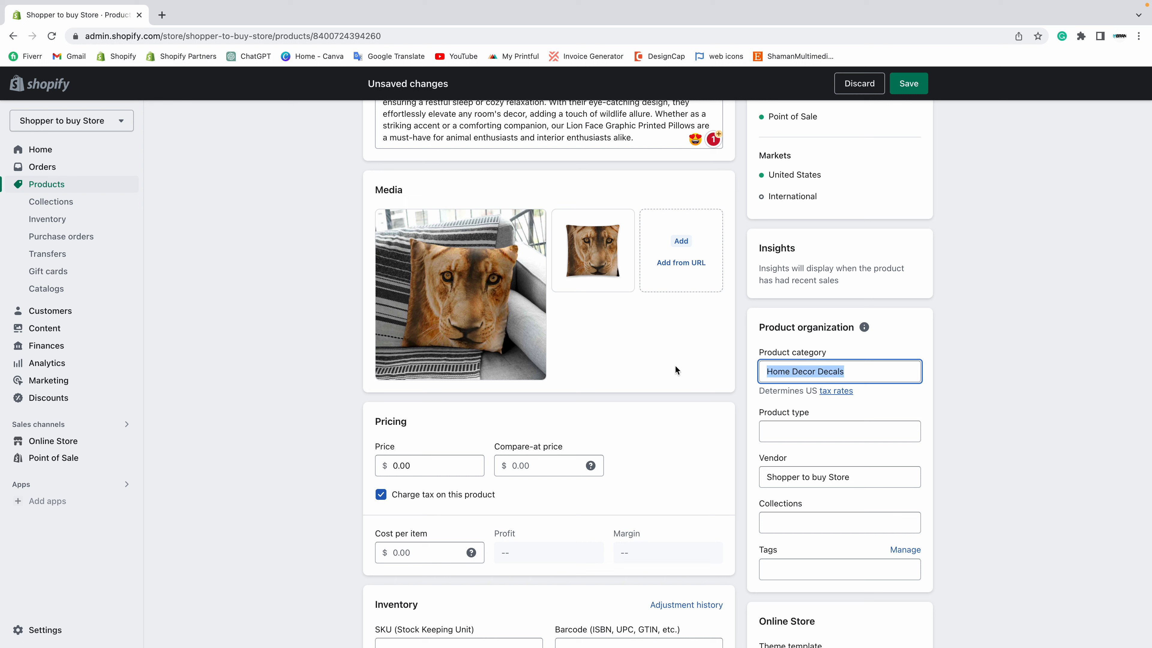
text(decor)
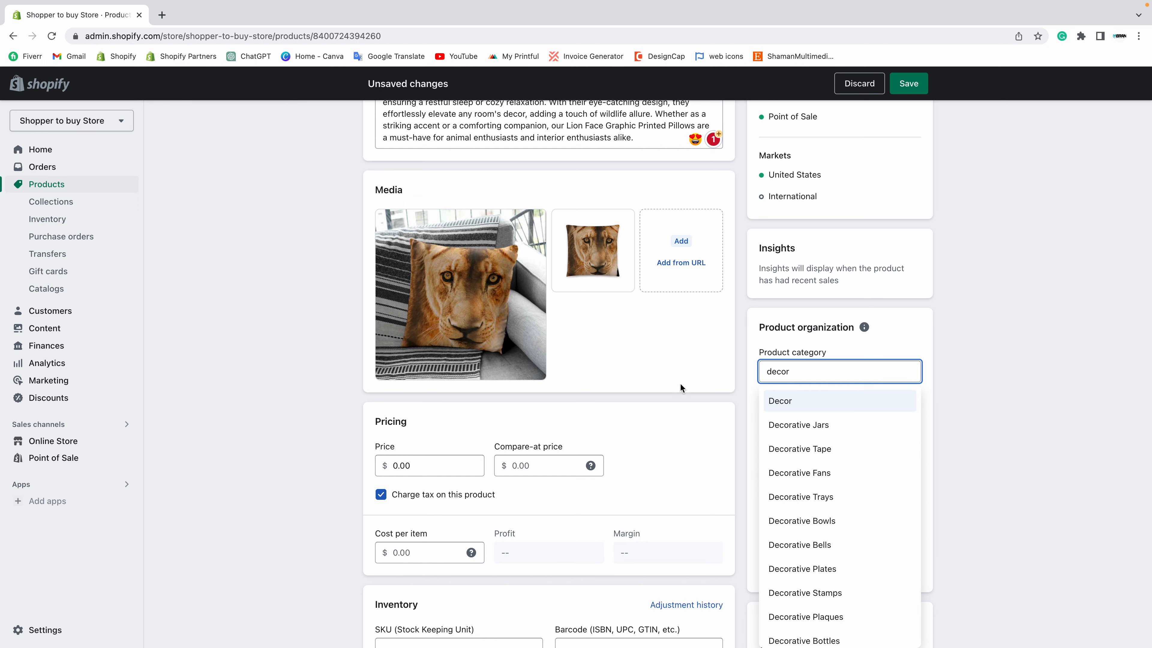
click(813, 407)
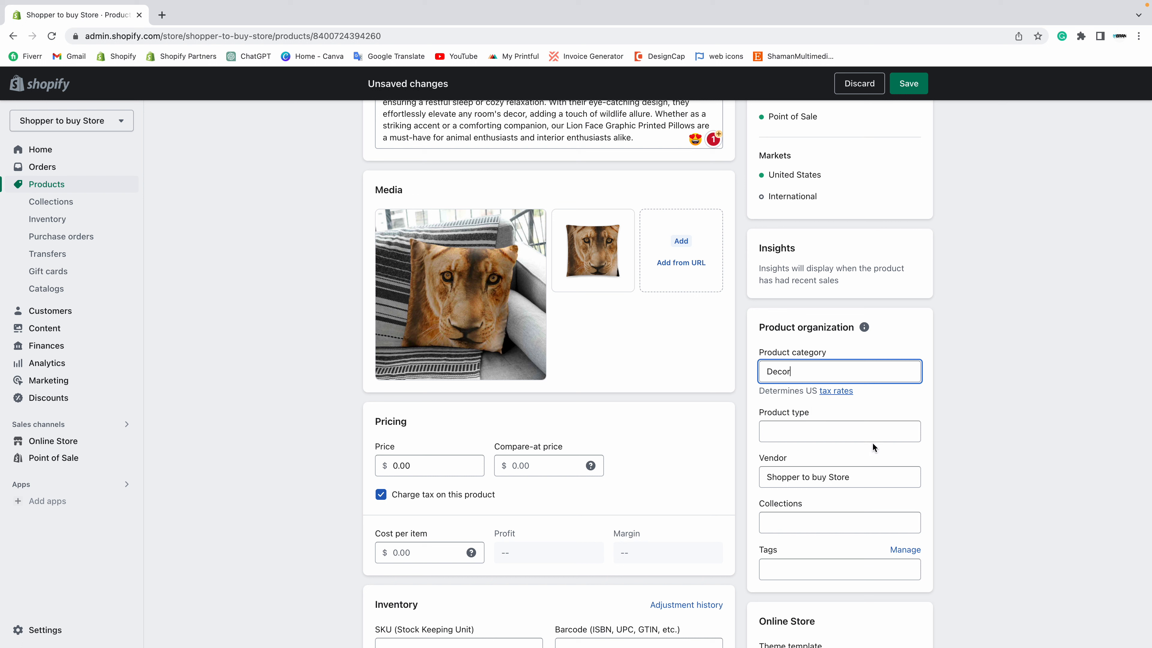
Enter "PILLOW COVER" as the product type.
click(795, 429)
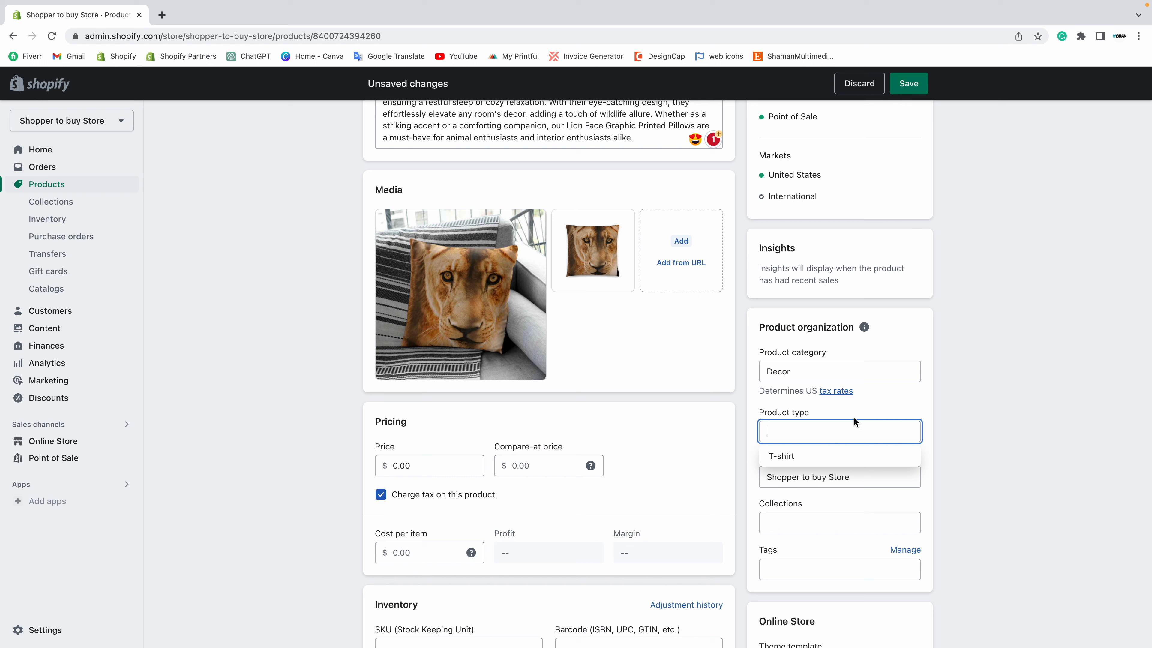
text(PILLOW)
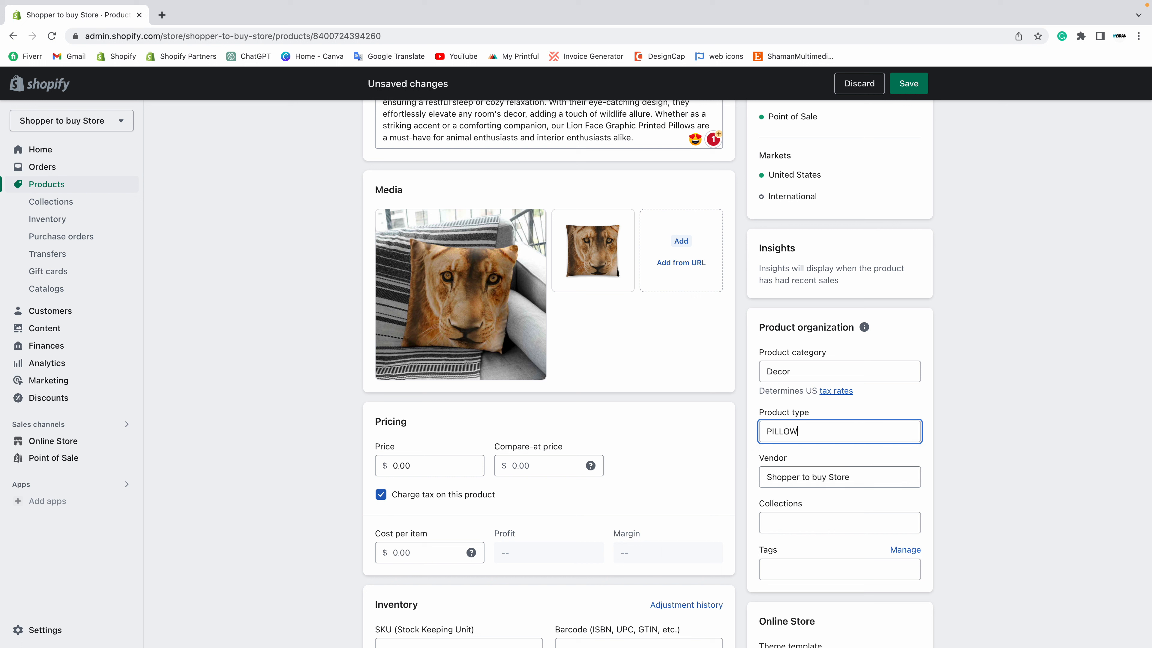
text( COVER)
Shorten the vendor name to "Shopper to buy" in the product organization section.
drag(859, 477, 725, 477)
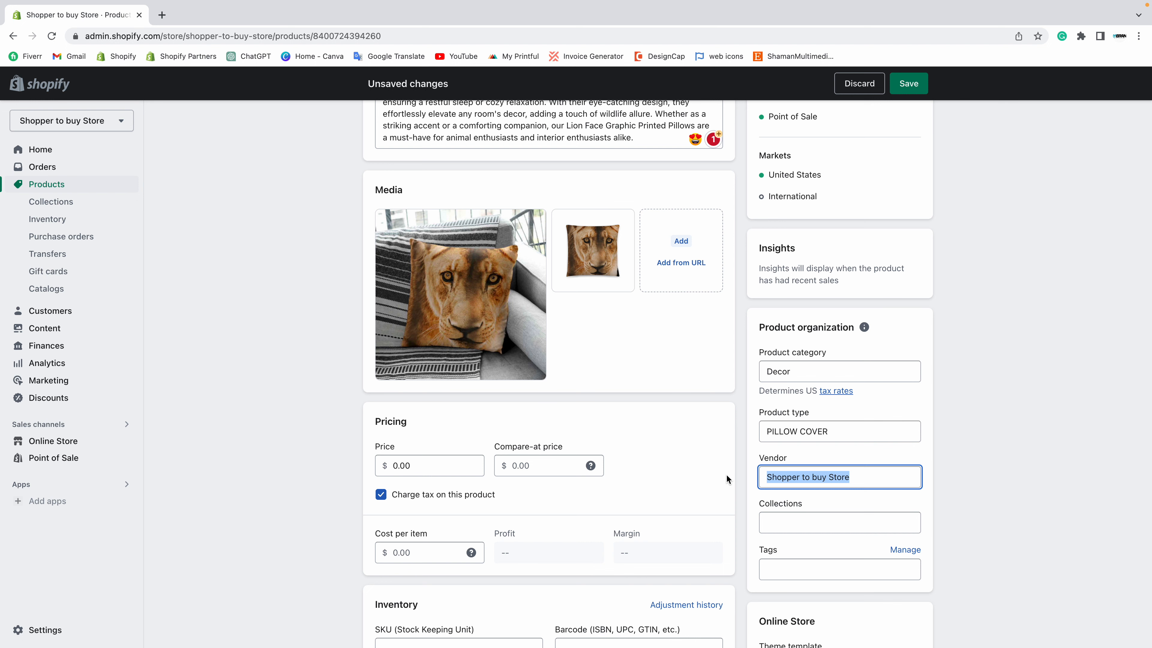
scroll(726, 474, up, 5)
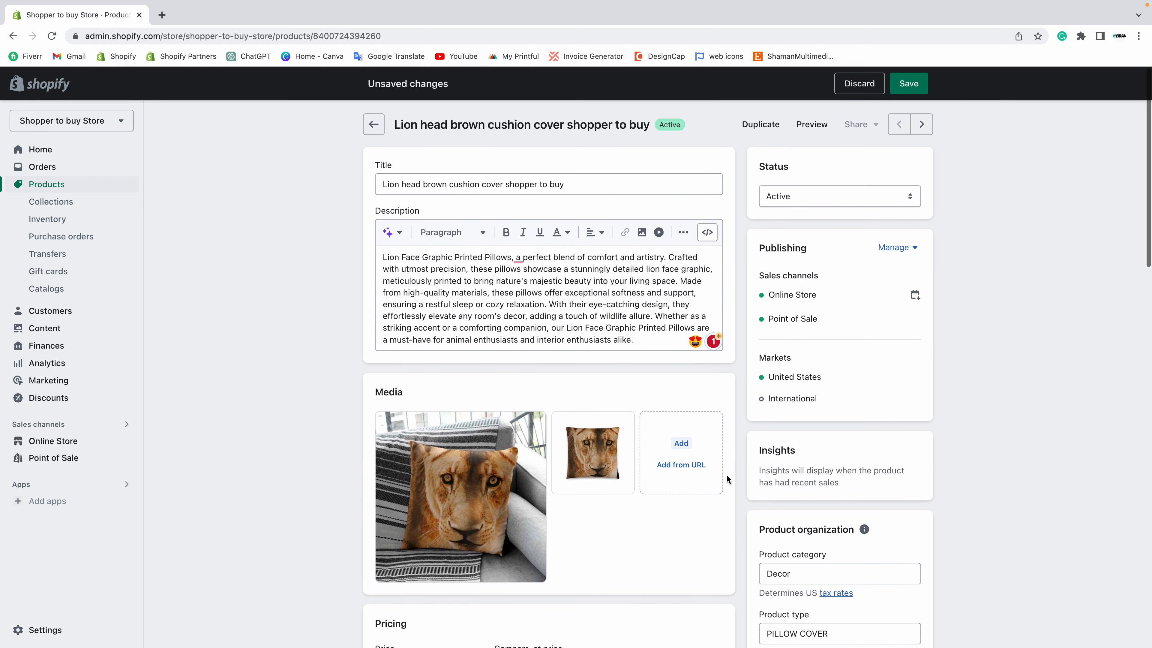
scroll(699, 431, down, 7)
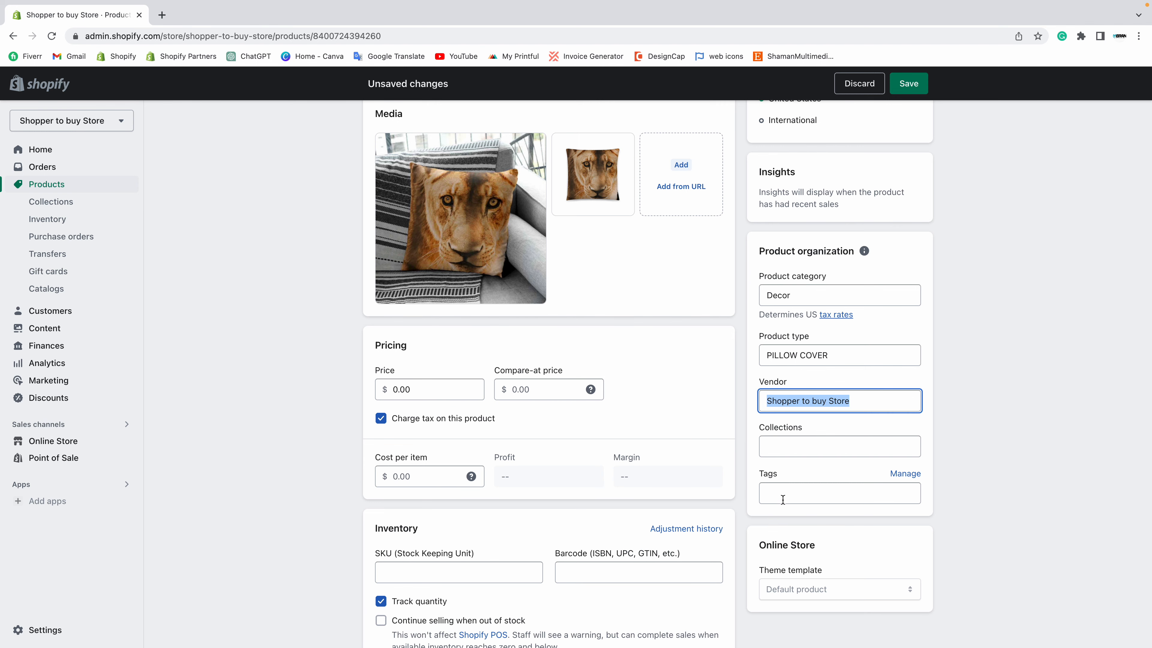
key(Right)
key(BackSpace)
key(BackSpace)
key(BackSpace)
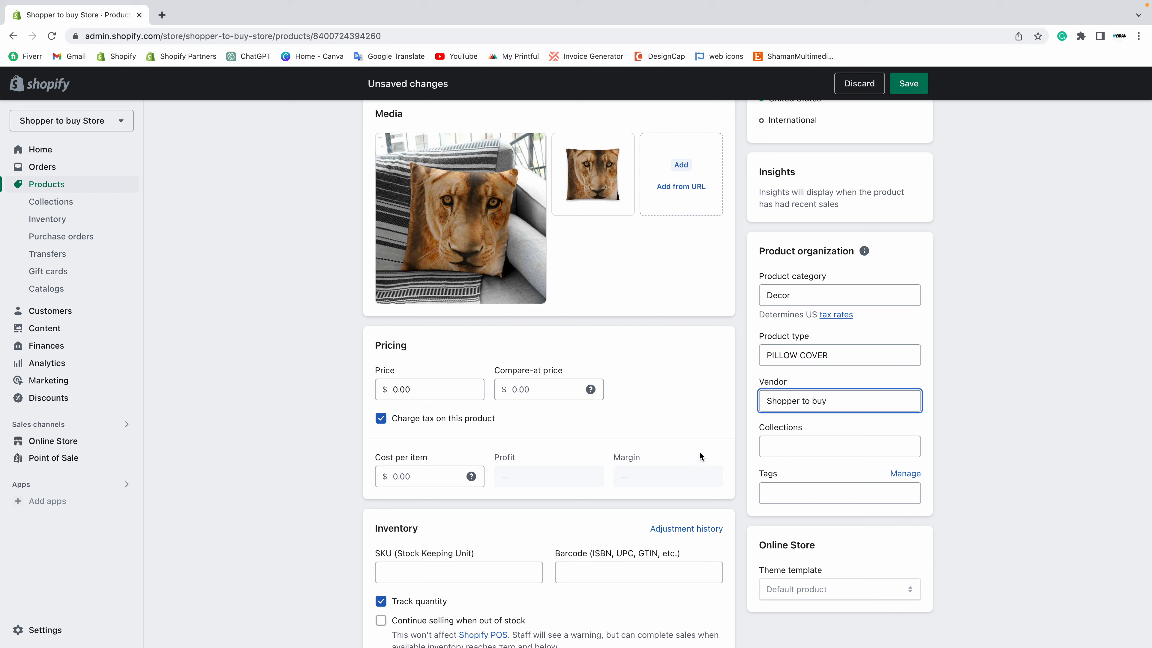
scroll(699, 451, up, 6)
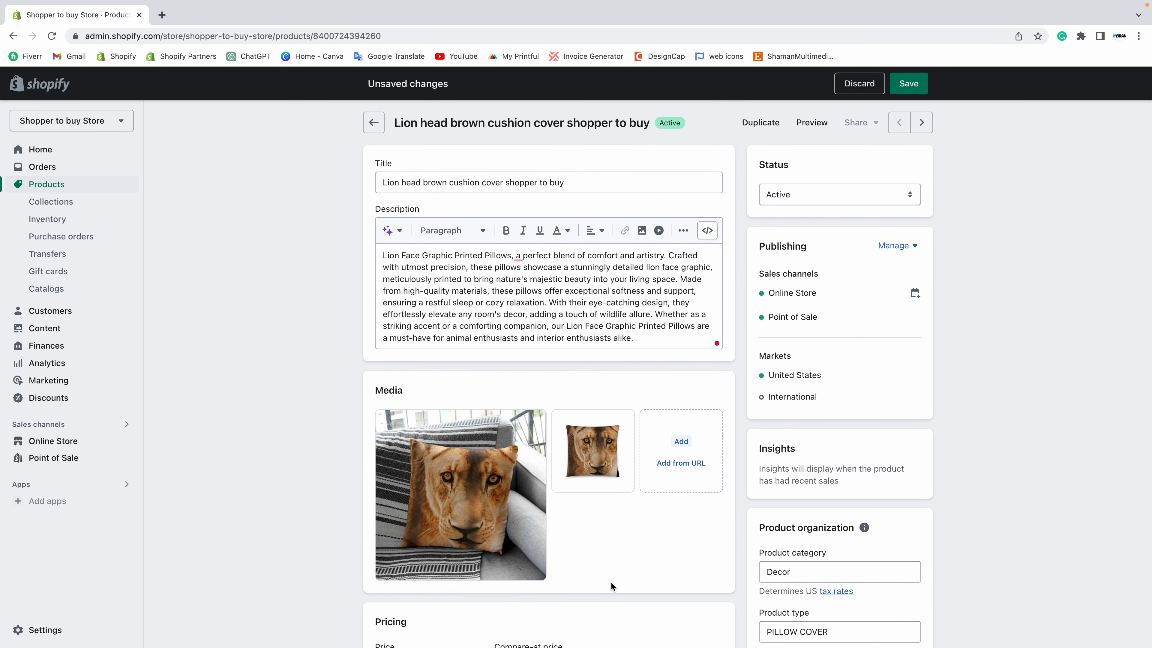
scroll(610, 582, down, 5)
triple_click(837, 429)
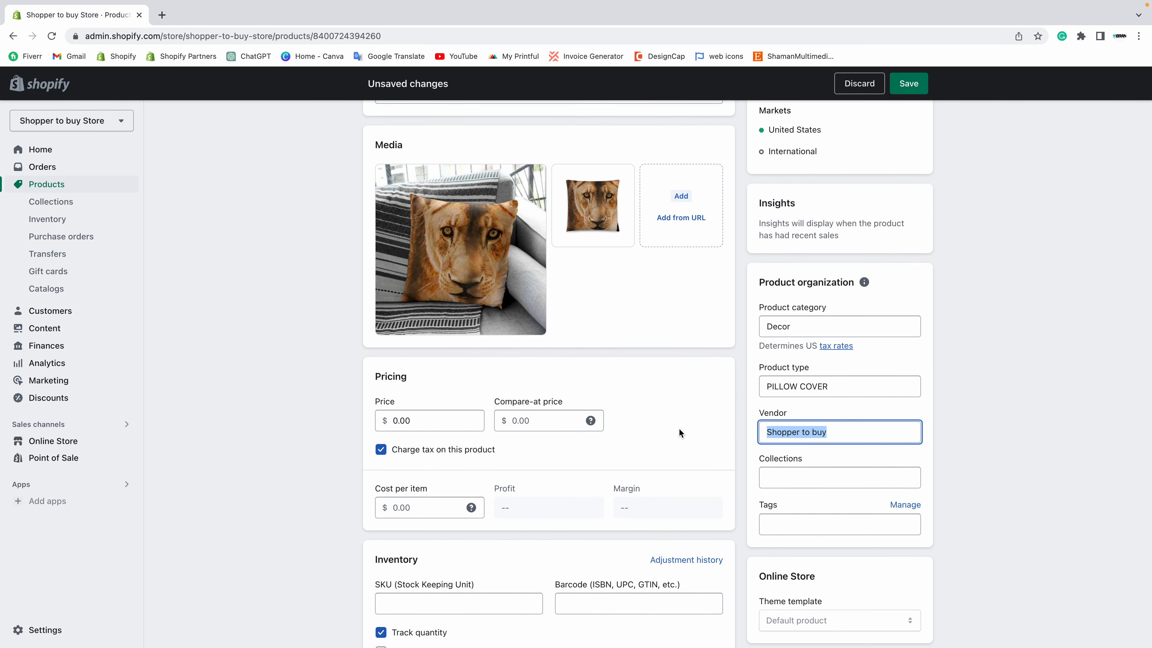
Add the product to the Home page collection, and reopen the collection choices.
click(786, 481)
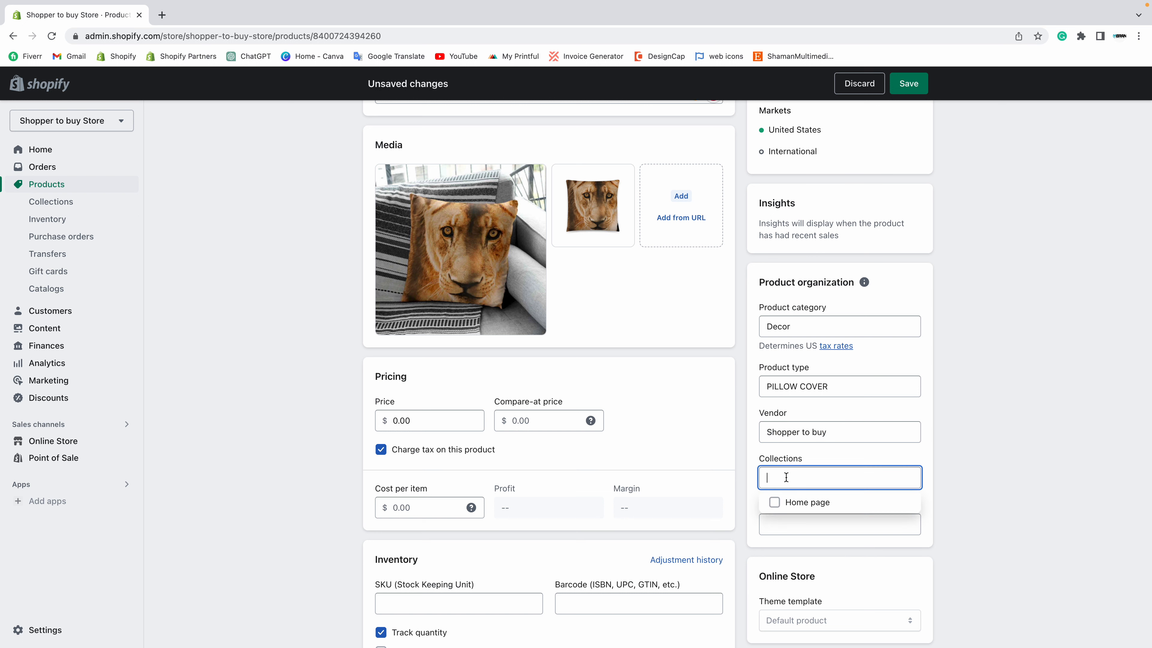
click(783, 503)
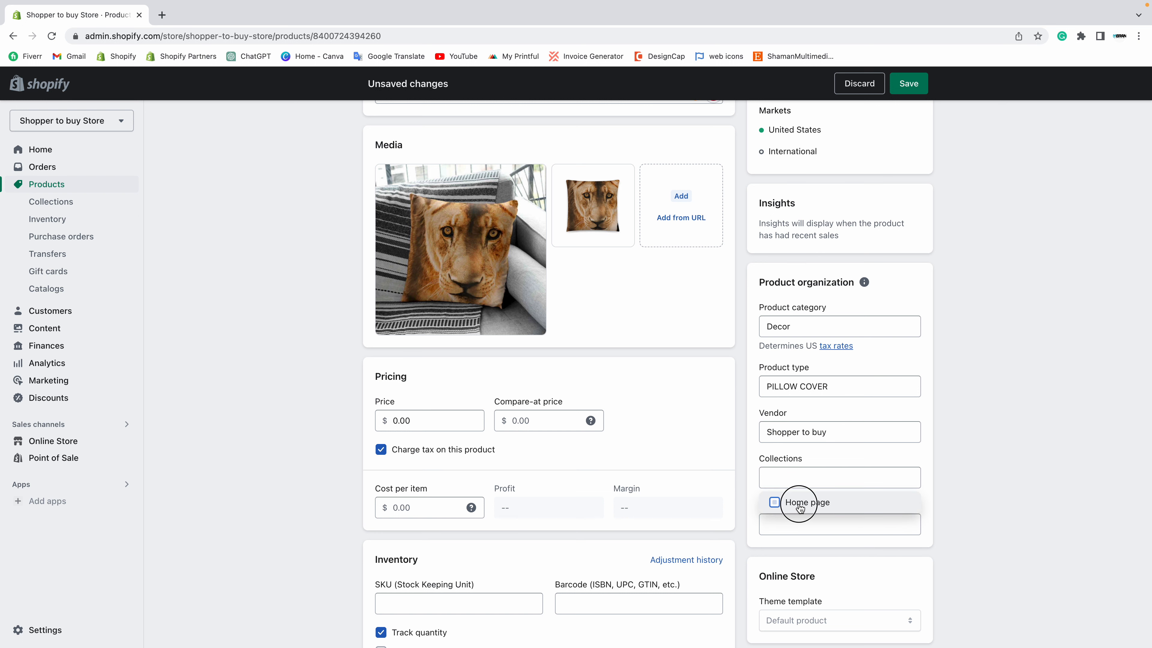
click(945, 484)
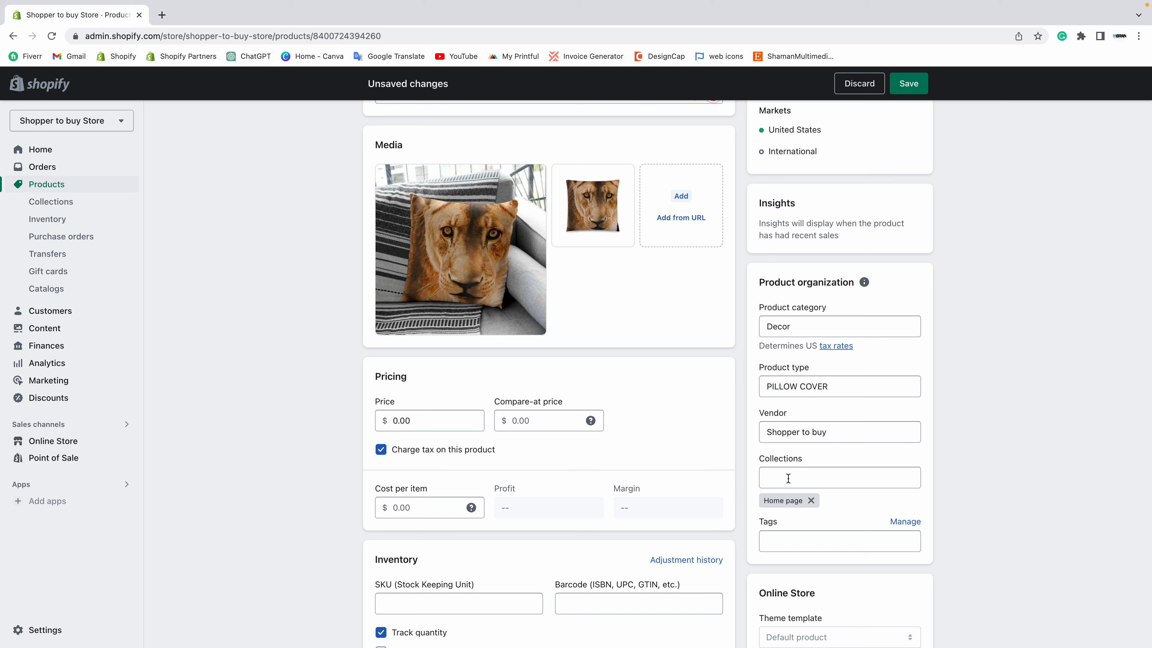
click(797, 479)
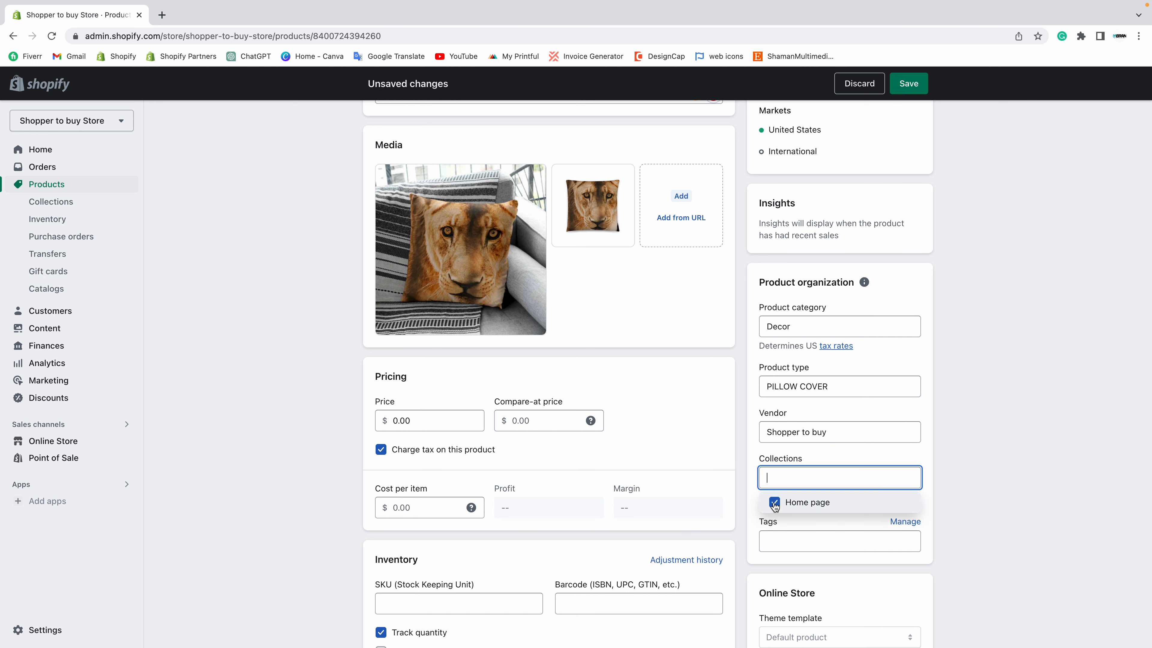
Close the collection choices, switch to the Pages document and copy the whole keyword list under "3- Product Tags/ keywords".
click(1040, 472)
scroll(956, 480, down, 5)
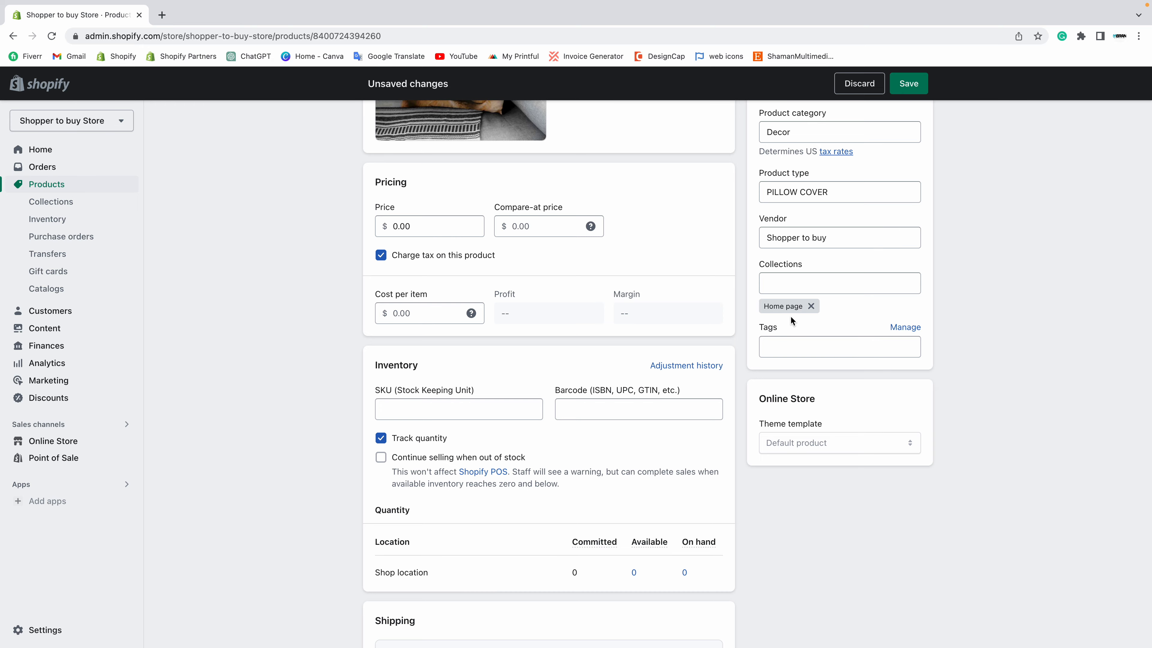
click(783, 348)
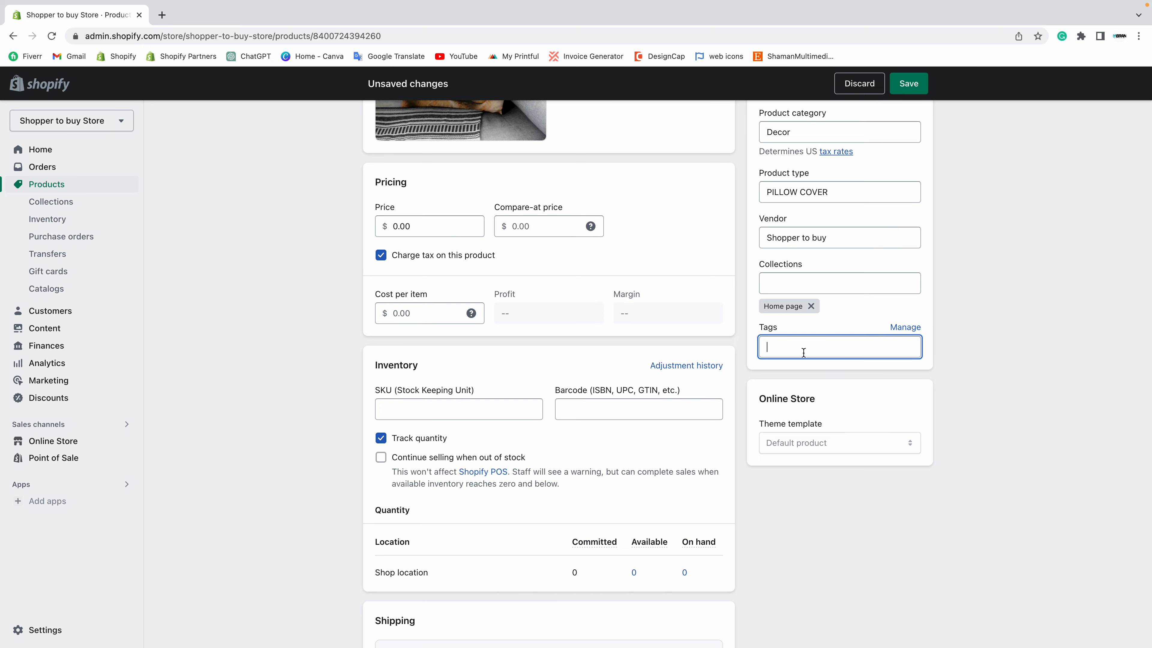
key(ctrl+Left)
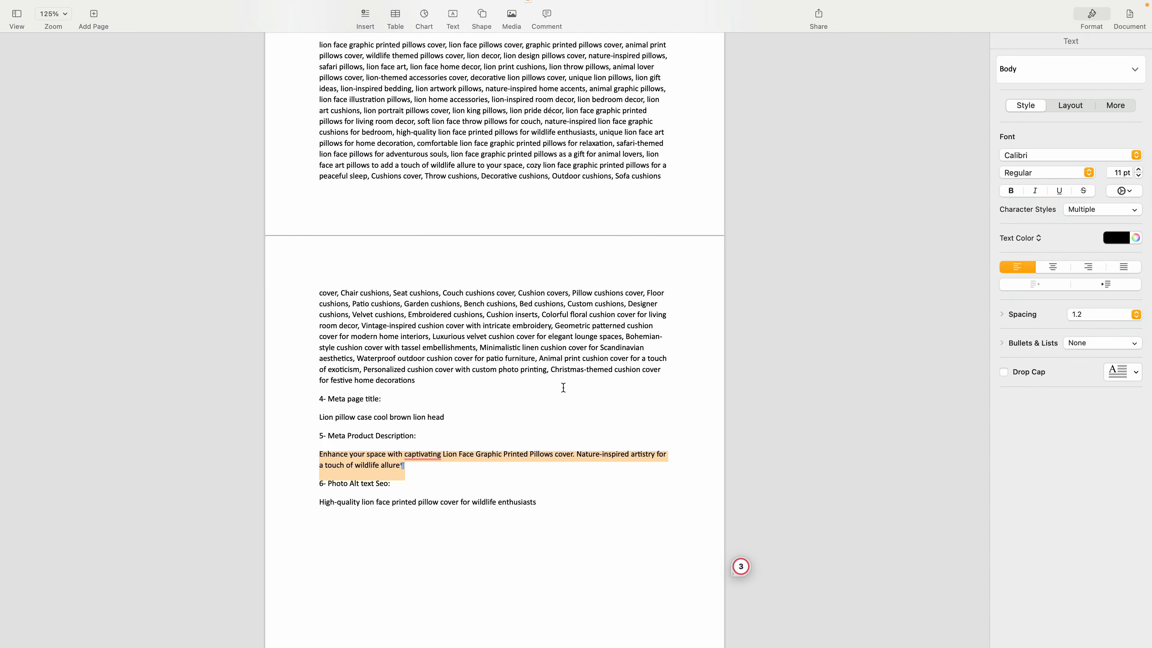
click(424, 337)
scroll(424, 337, up, 4)
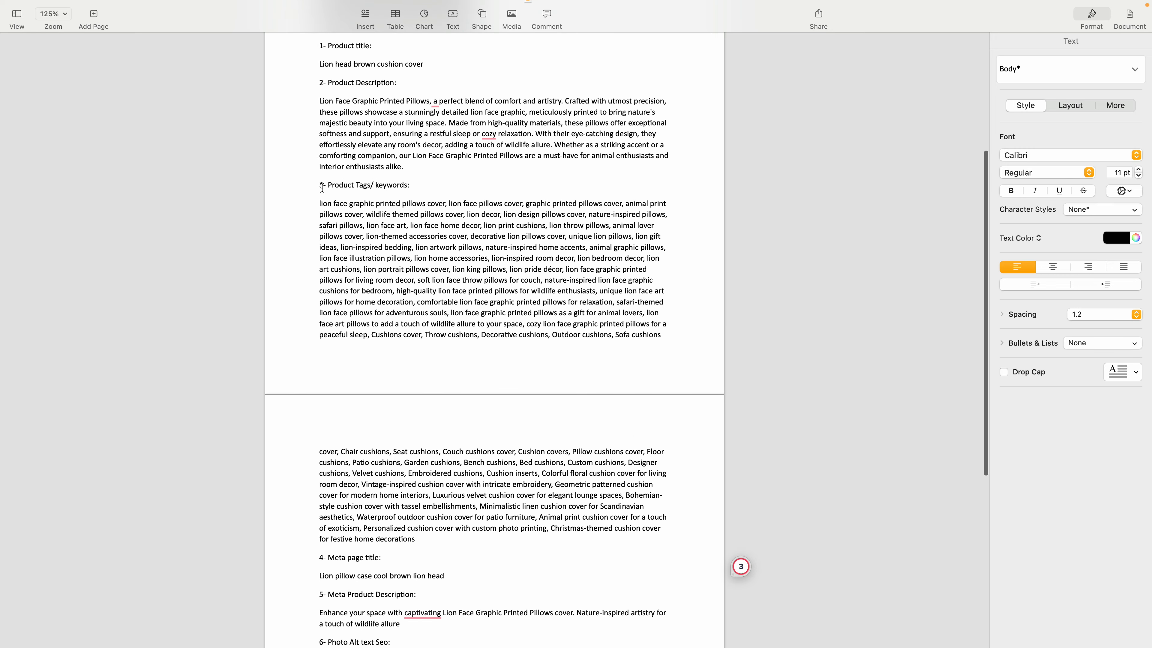
drag(327, 185, 419, 187)
click(426, 190)
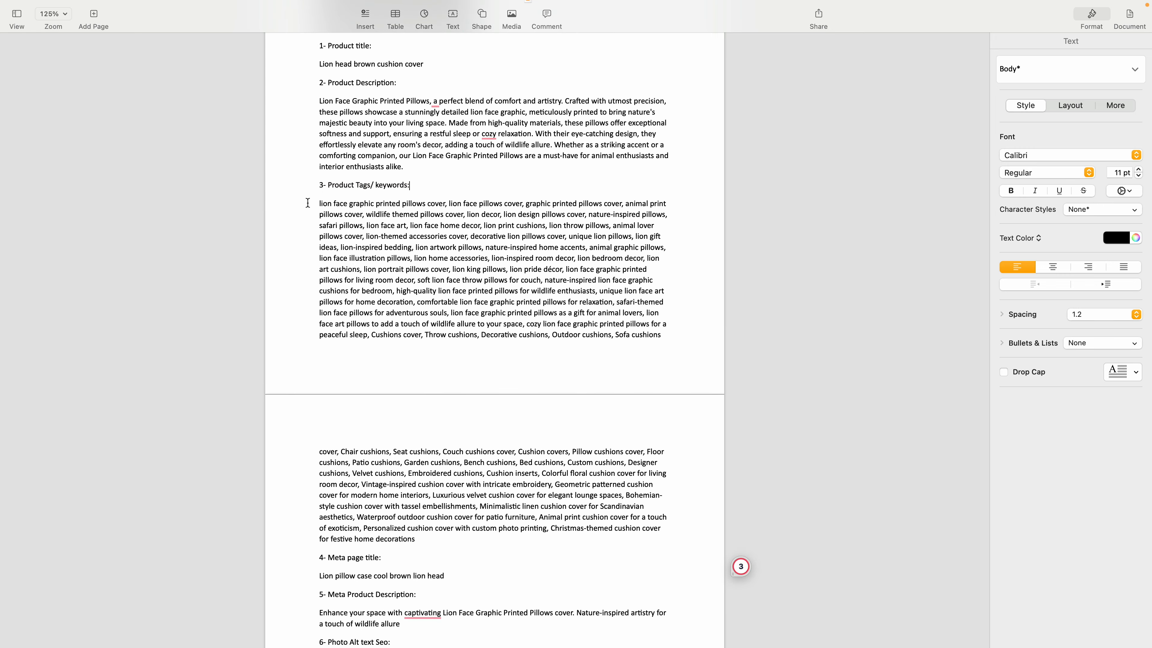
drag(322, 204, 425, 537)
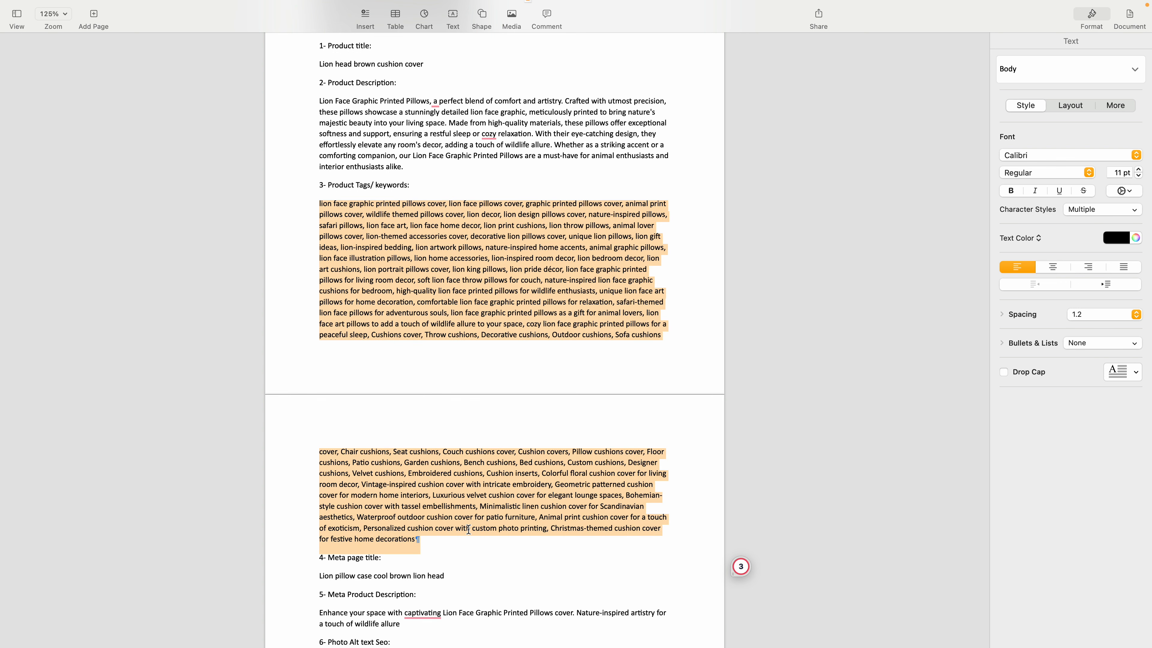
Switch back to the Shopify product and add the copied keyword list as product tags.
key(super+Tab)
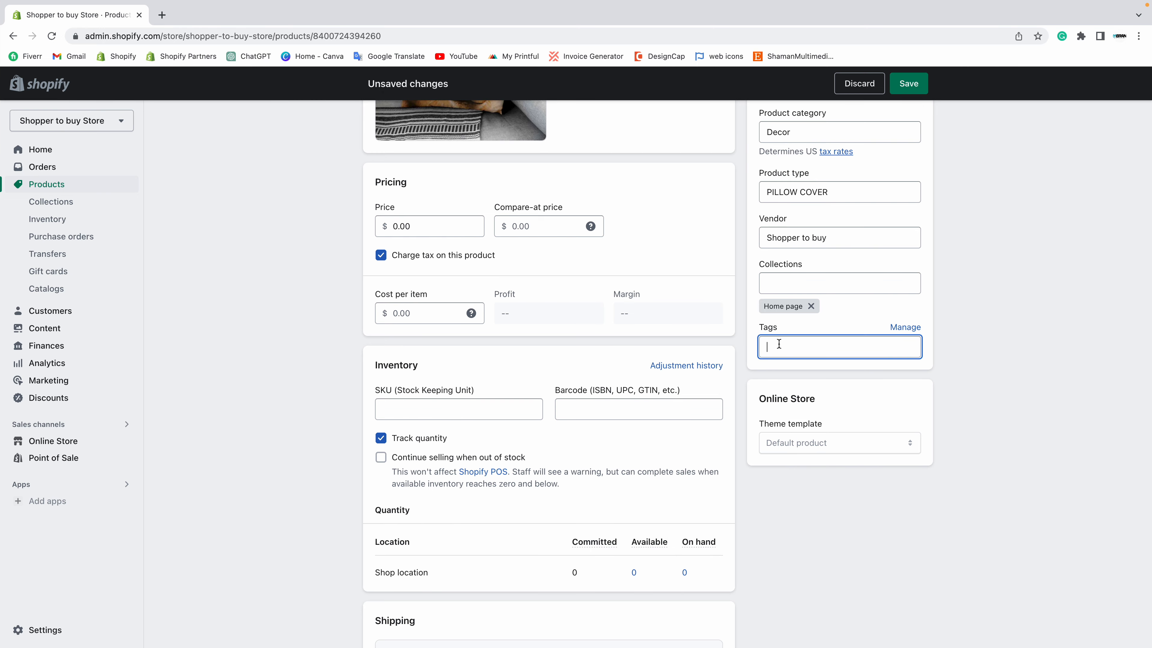
key(super+v)
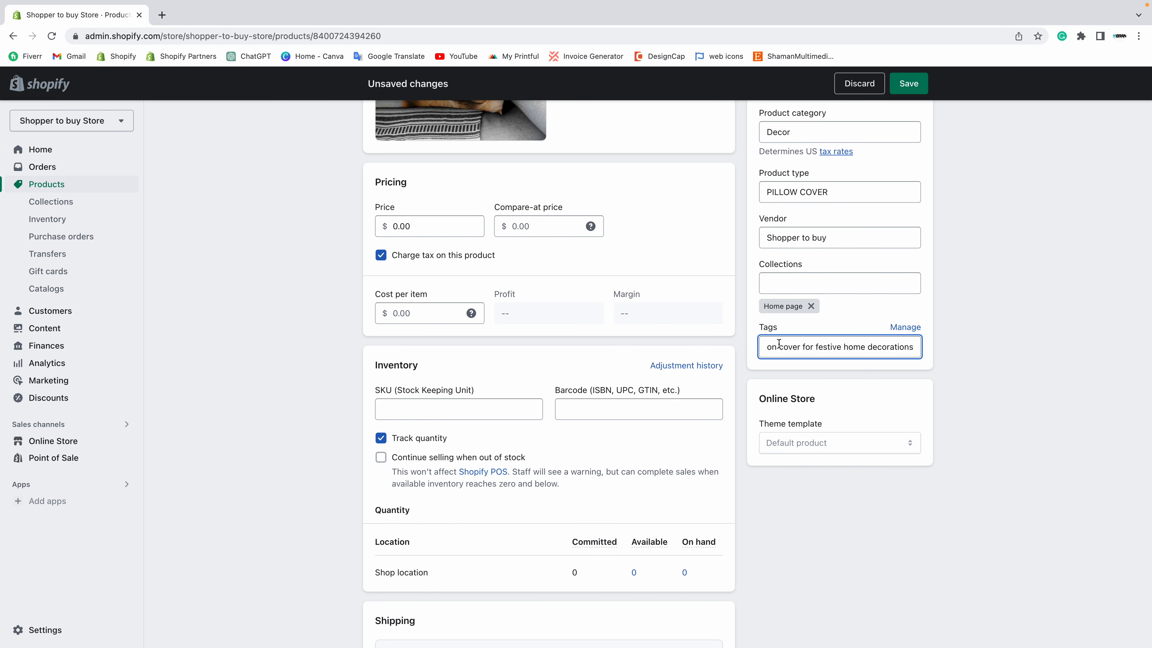
key(Return)
scroll(861, 434, down, 4)
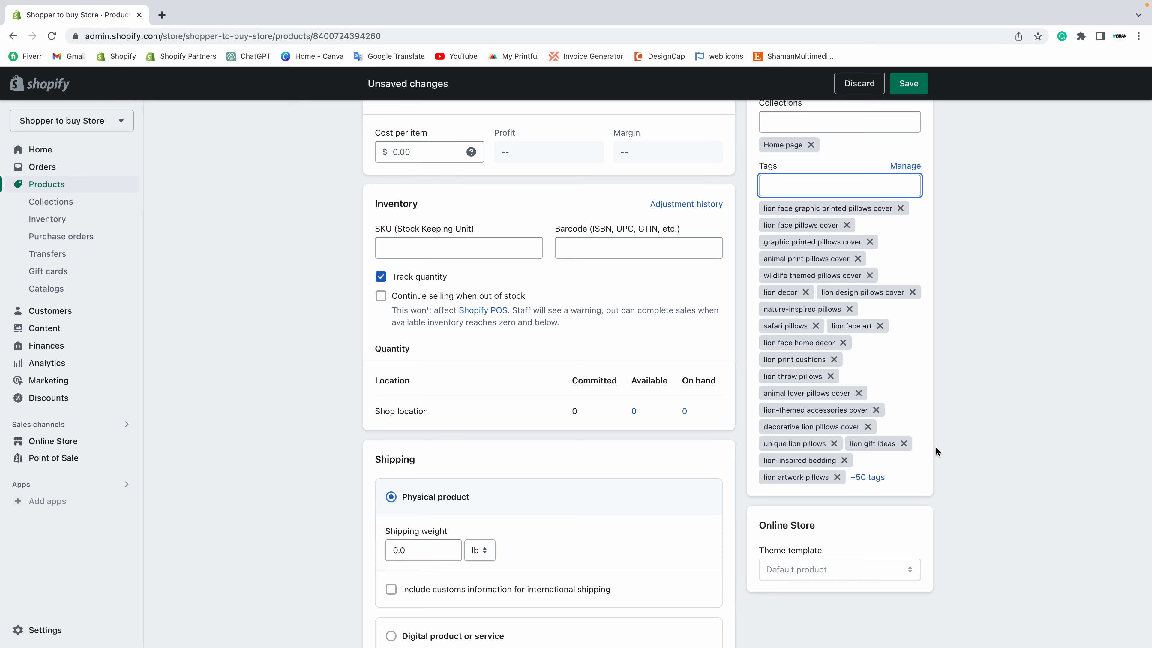
Check the added tags against the first lines of the document's keyword list, and save the product.
key(super+Tab)
click(374, 251)
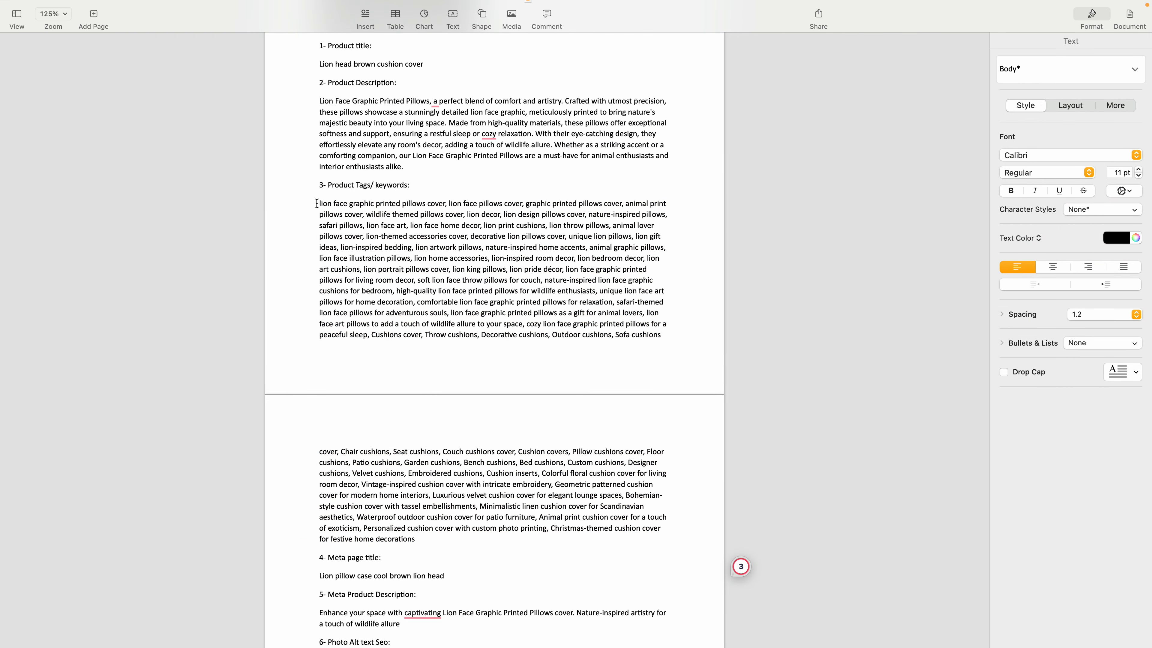
drag(319, 203, 480, 259)
key(super+Tab)
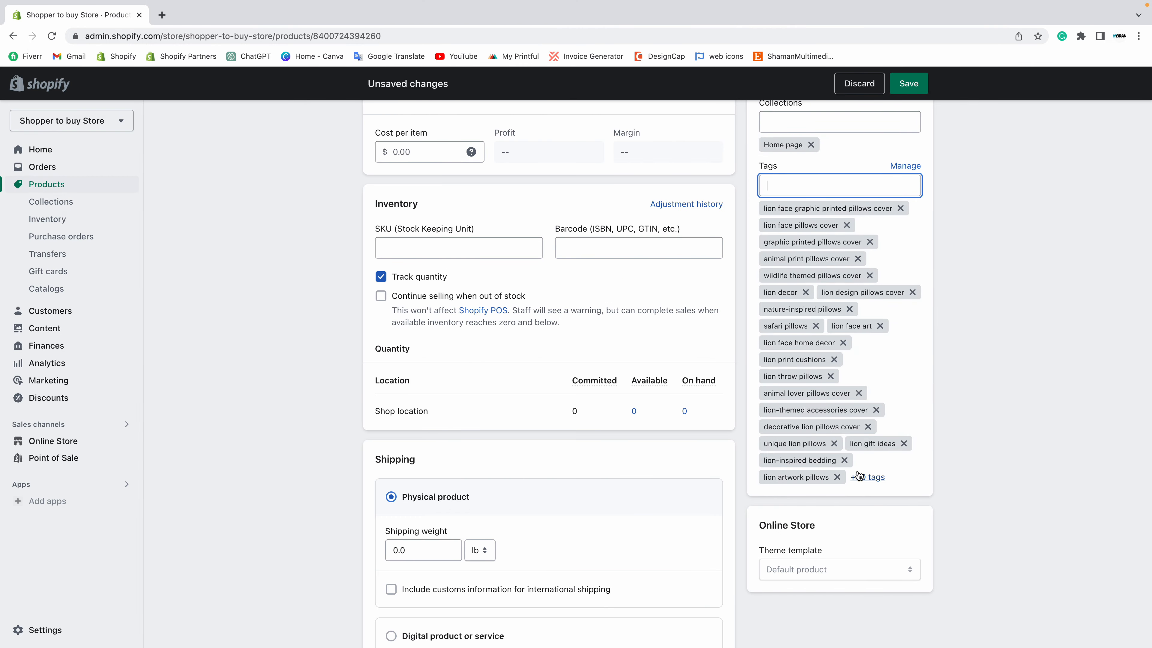
click(897, 94)
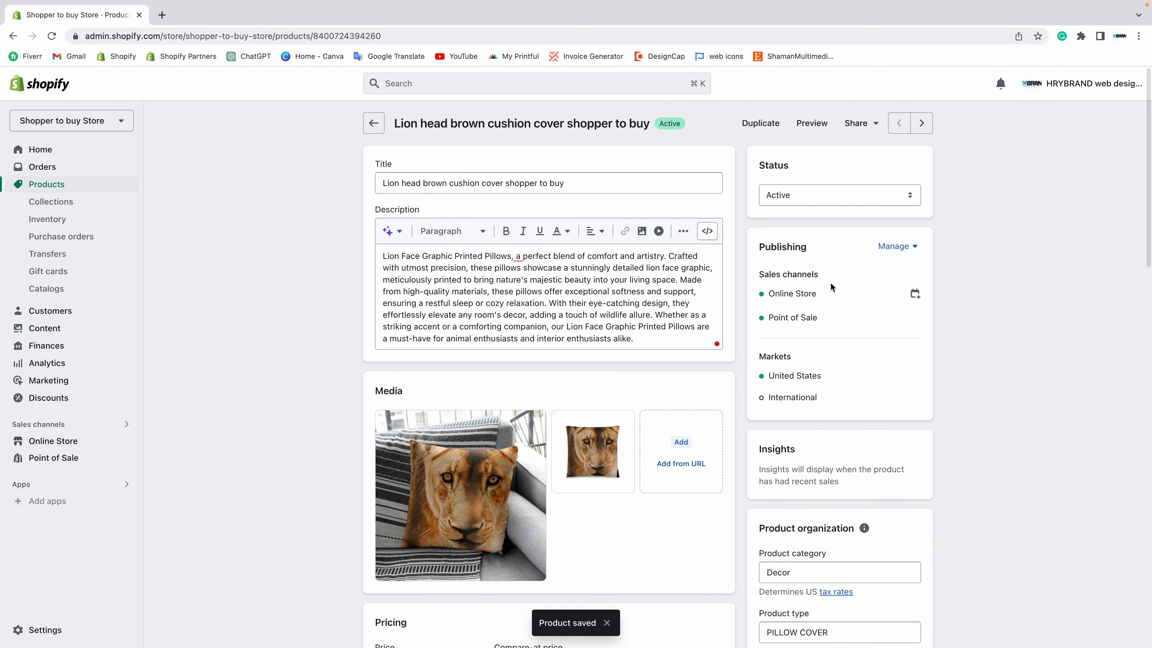
Compare the saved product's tags with the keyword list in the document, and look over the rest of the product page.
key(super+Tab)
click(379, 225)
drag(319, 203, 573, 260)
key(super+Tab)
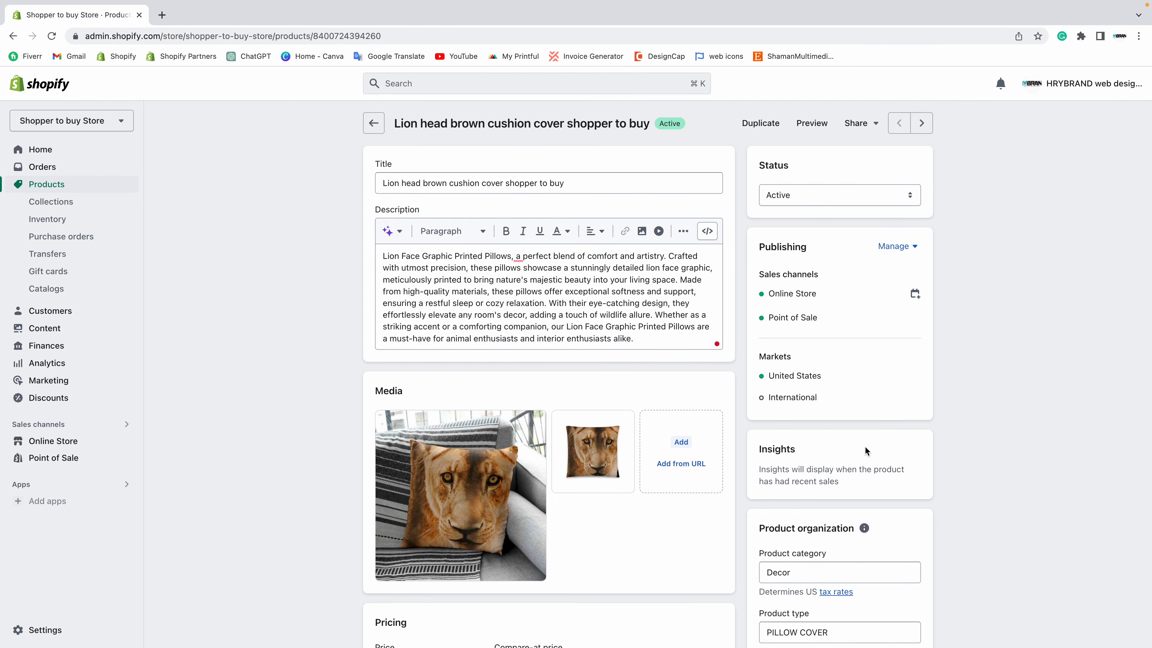
scroll(864, 445, down, 10)
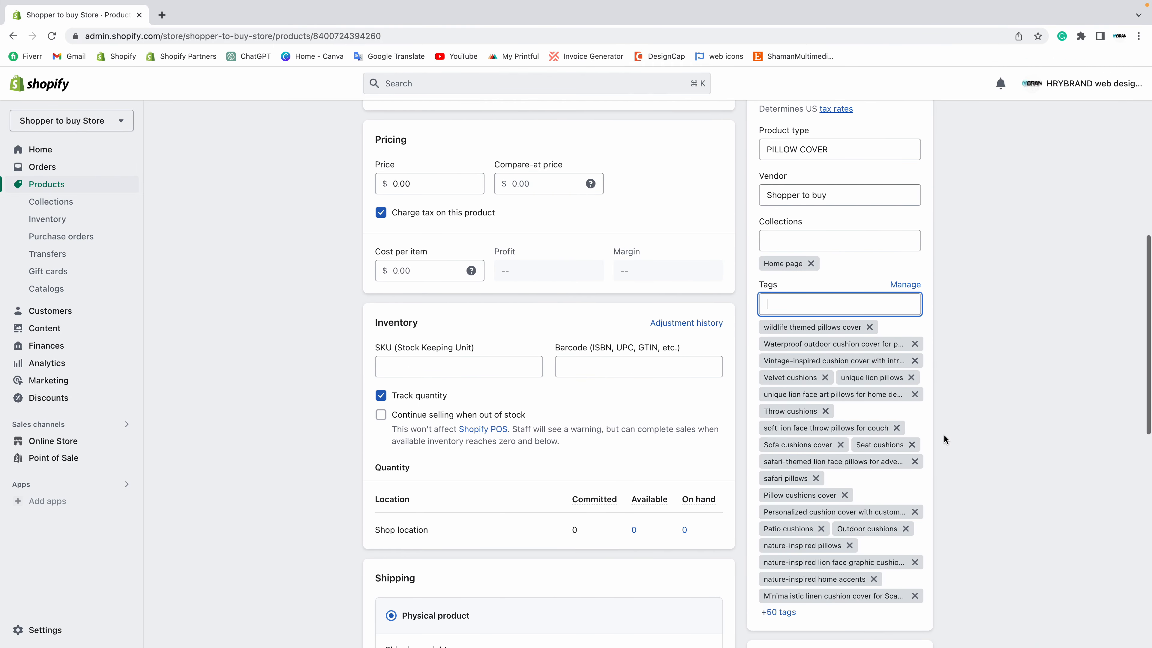
scroll(944, 440, down, 3)
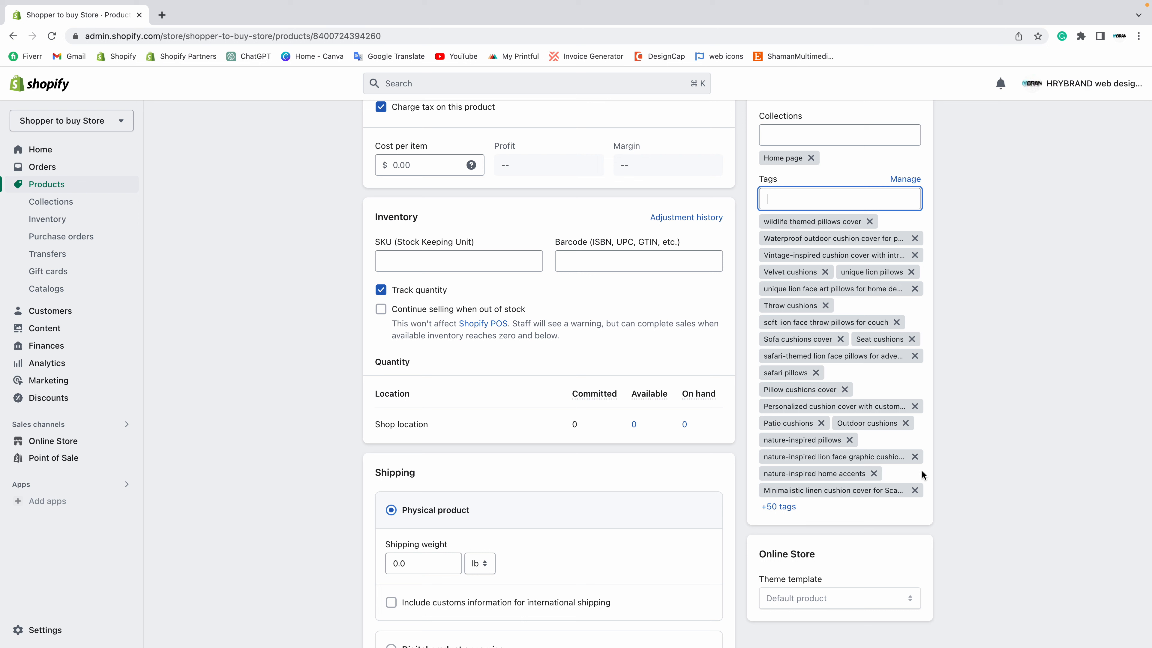
scroll(921, 470, up, 3)
scroll(921, 470, down, 4)
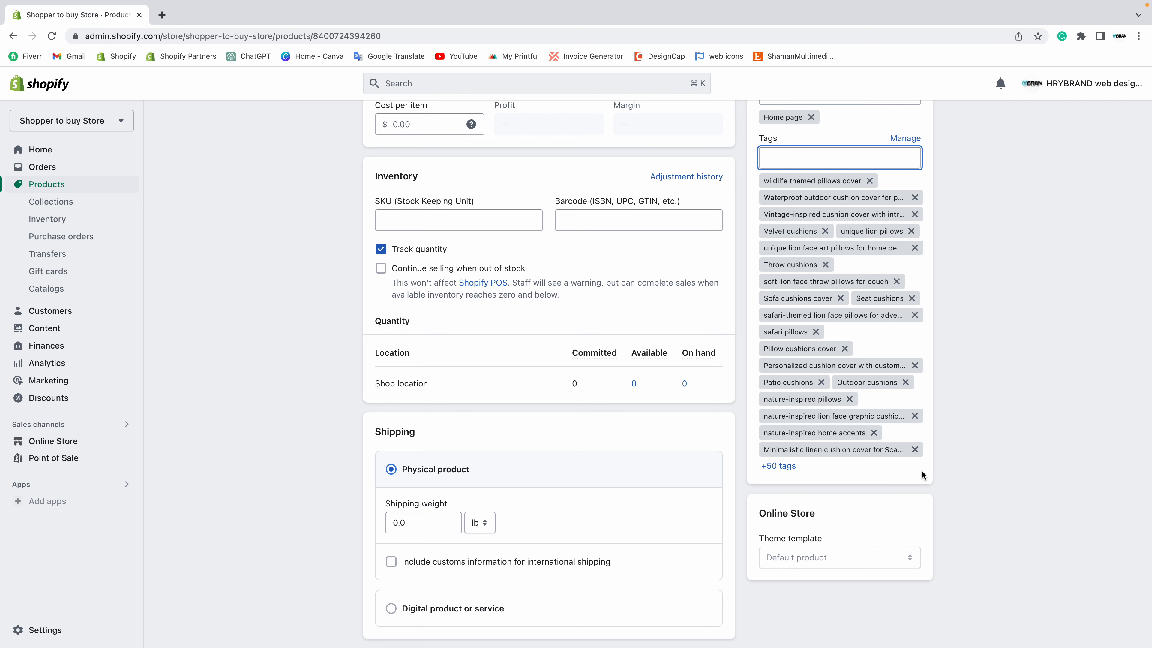
scroll(921, 470, down, 5)
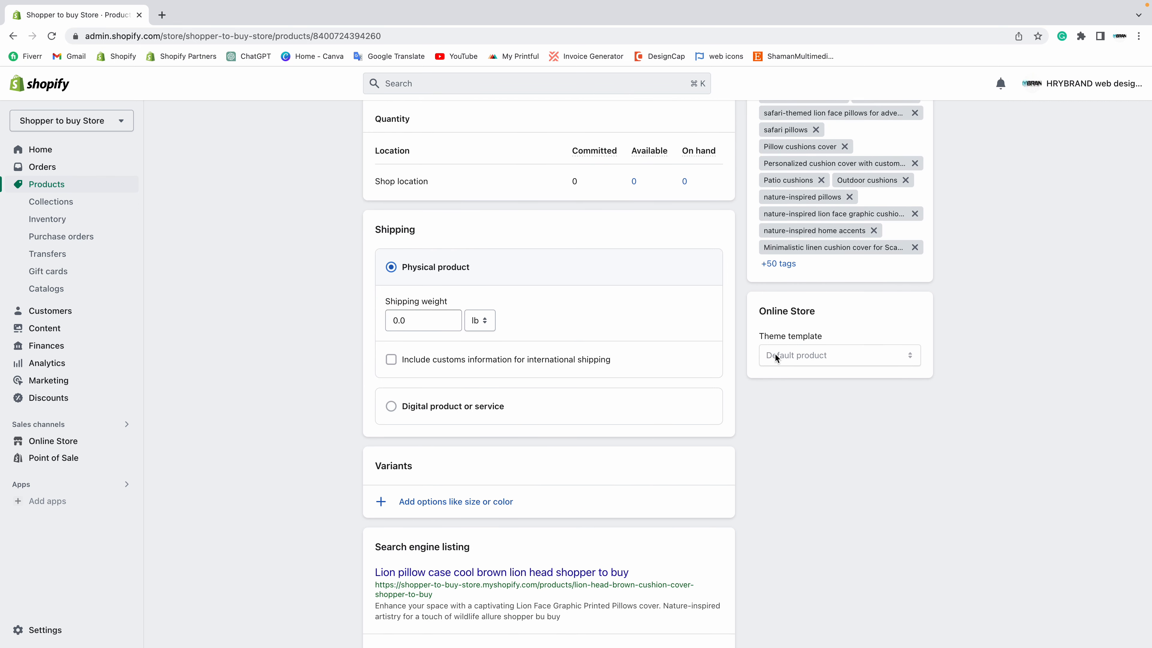
scroll(775, 355, up, 15)
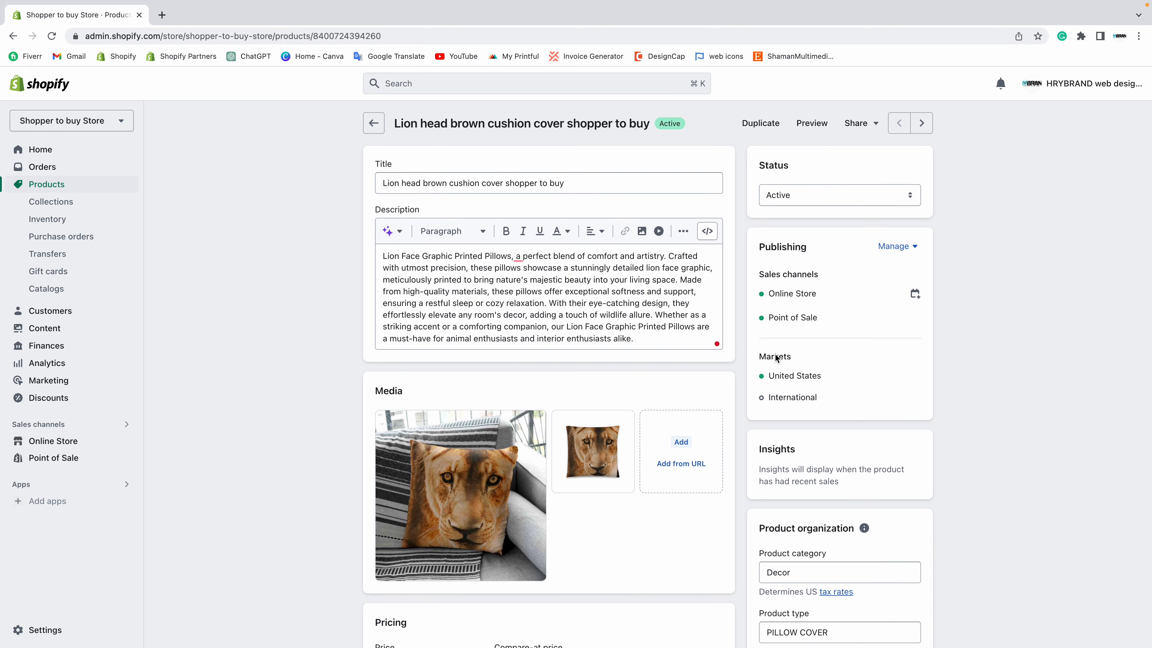
Review the Pricing and Inventory sections of the saved product page.
key(ctrl+Left)
key(ctrl+Right)
scroll(374, 384, down, 1)
scroll(375, 384, up, 1)
scroll(352, 386, down, 10)
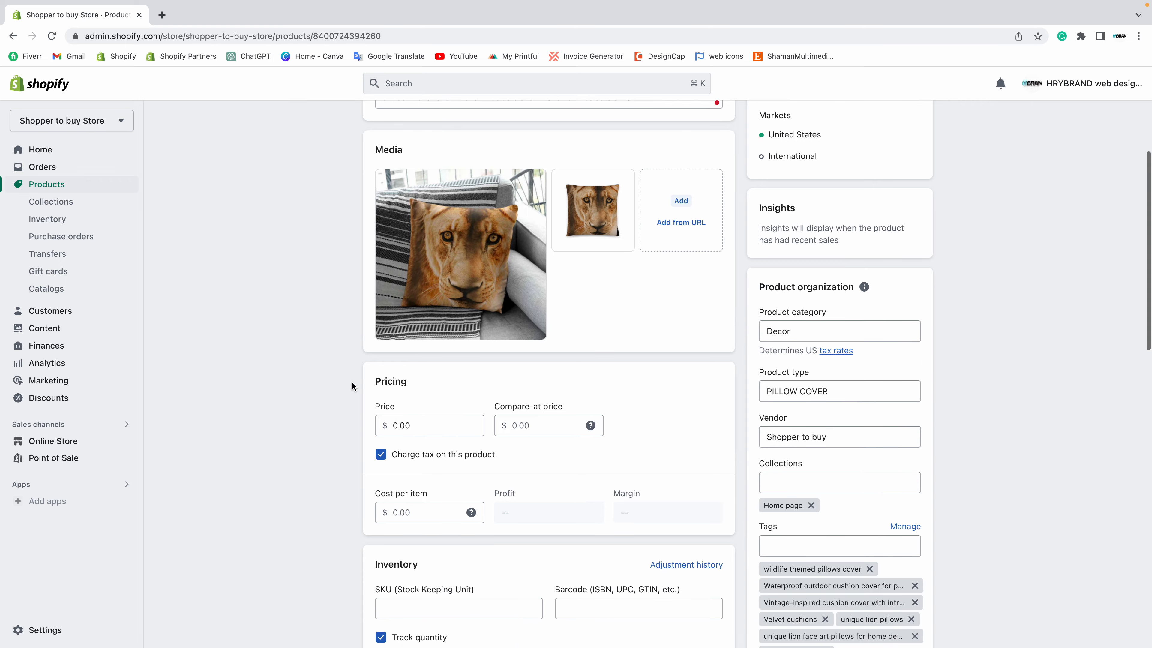
scroll(351, 386, down, 3)
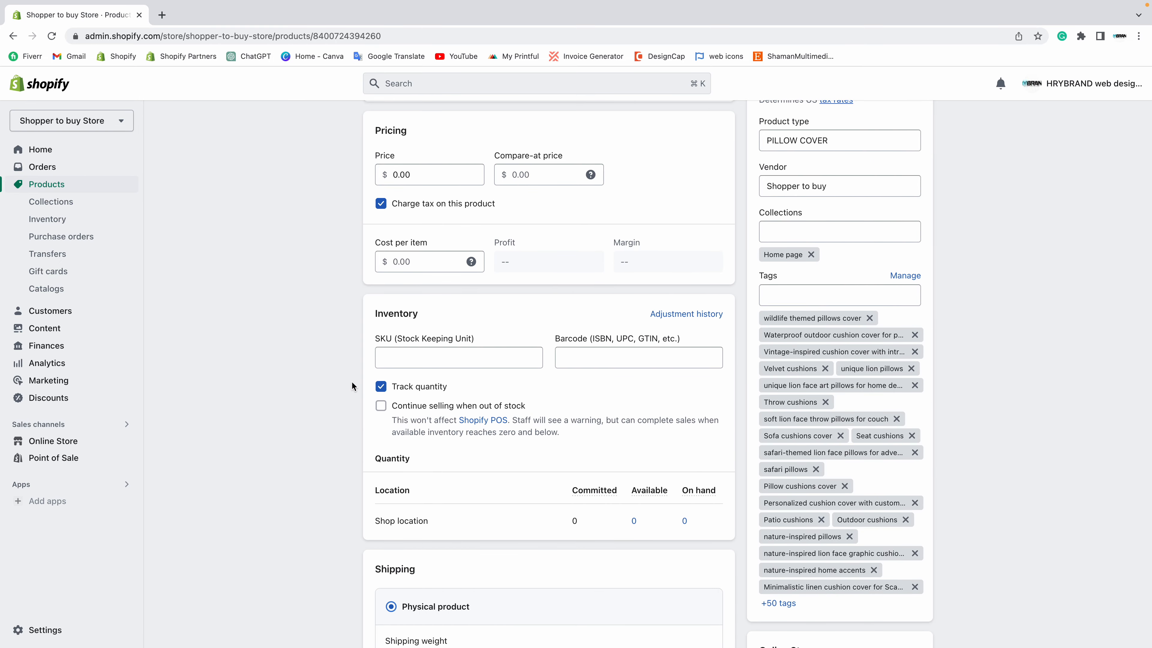
scroll(351, 386, up, 1)
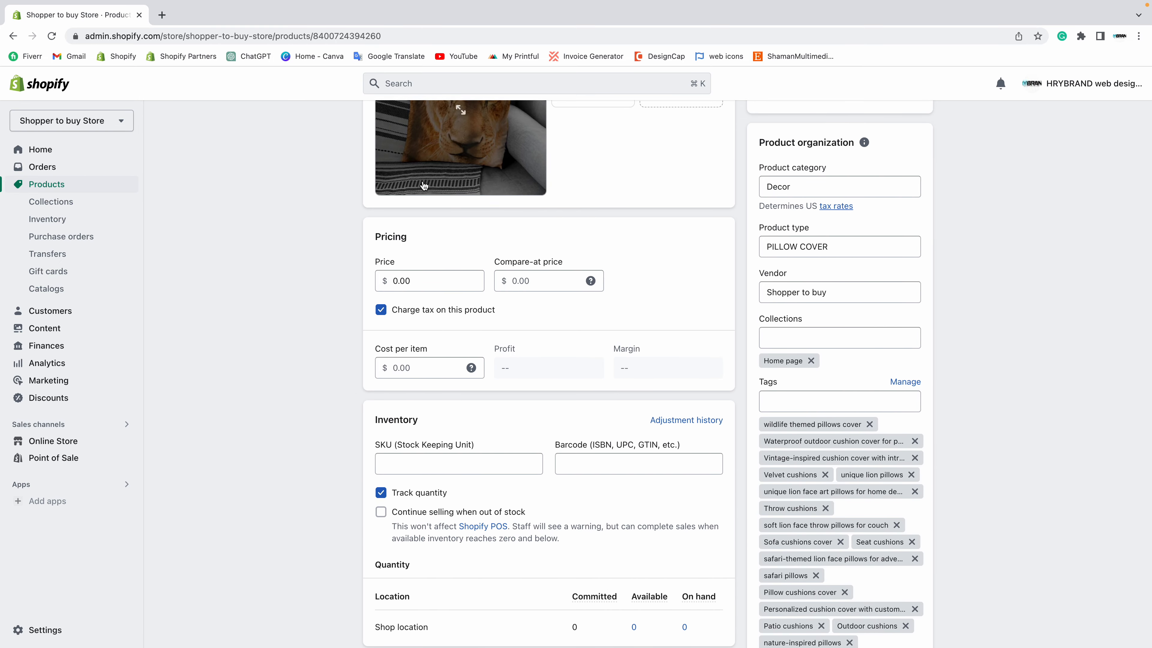
drag(370, 237, 453, 239)
click(454, 239)
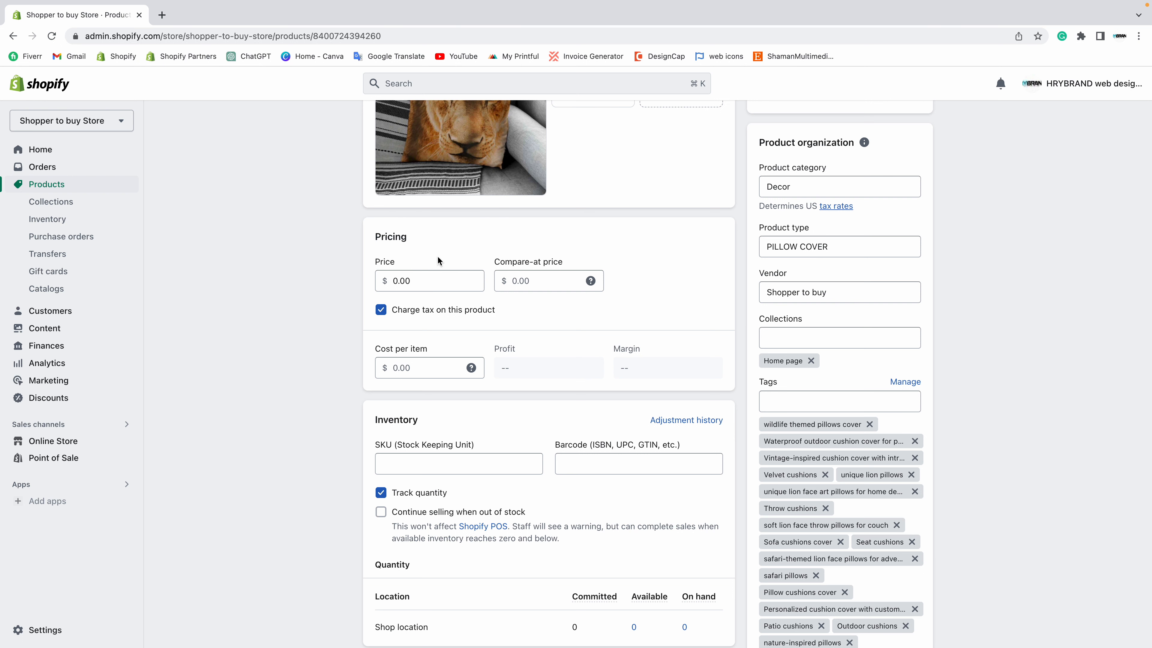
scroll(440, 292, down, 3)
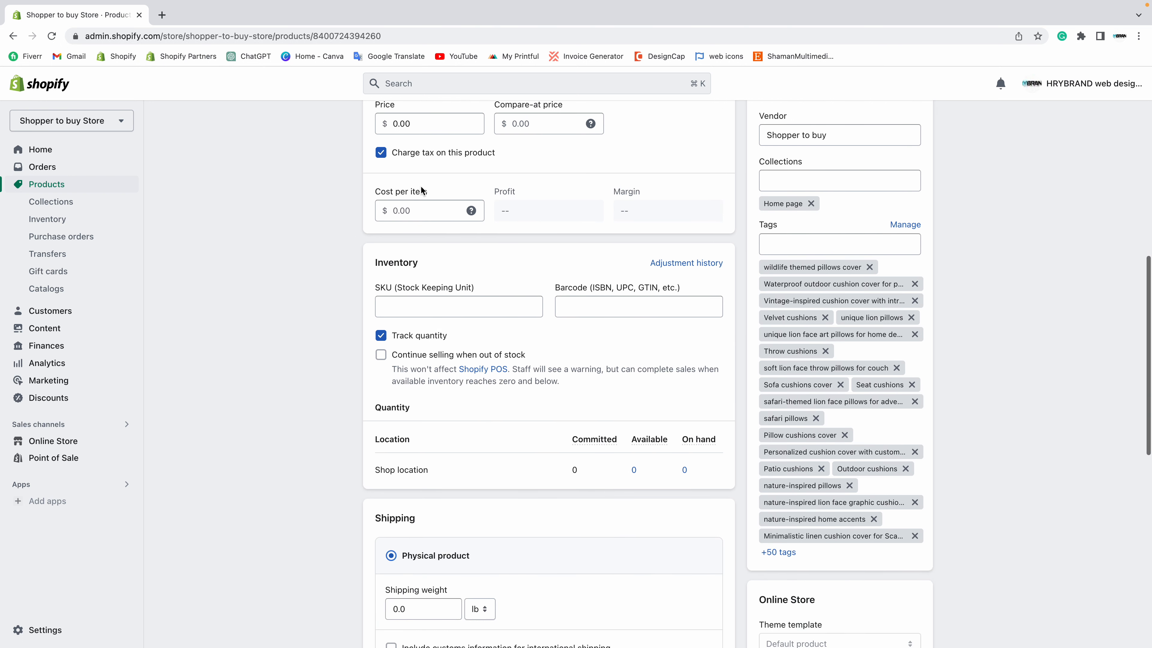
drag(370, 275, 450, 262)
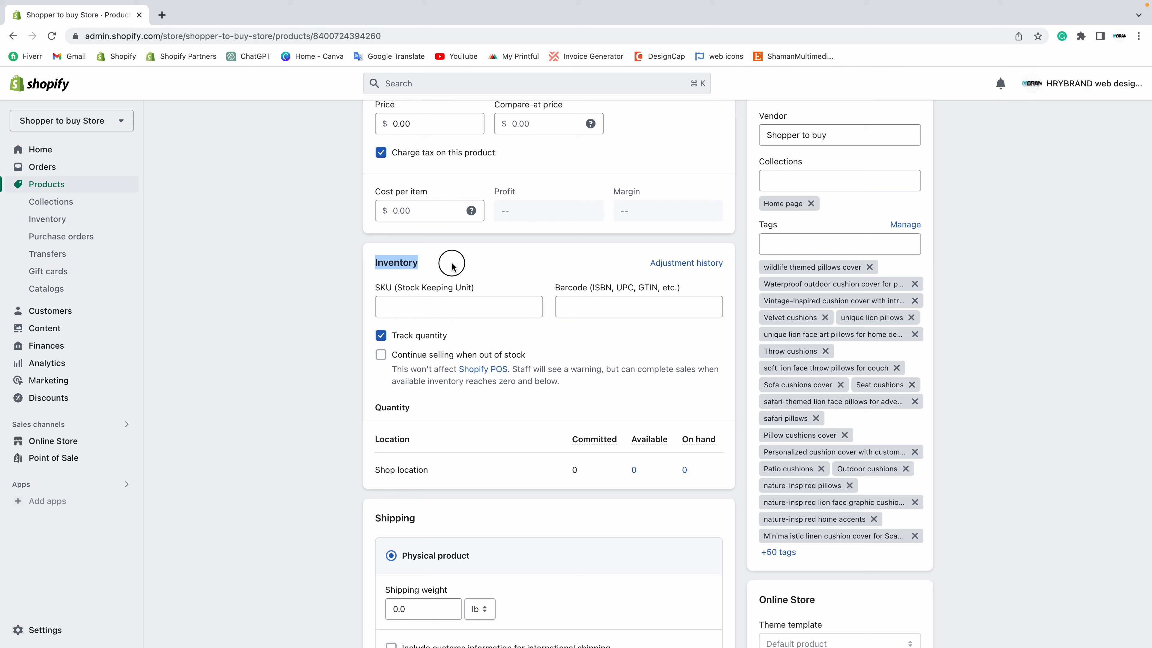
scroll(450, 365, down, 4)
scroll(449, 365, up, 10)
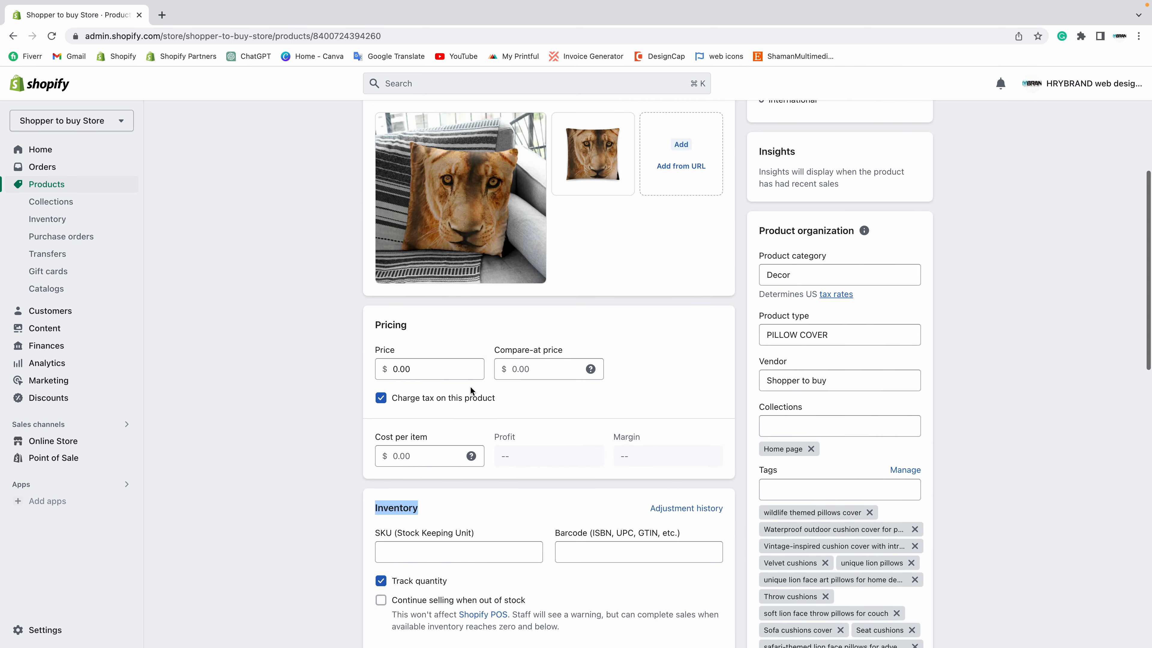
scroll(470, 386, down, 1)
scroll(470, 386, down, 4)
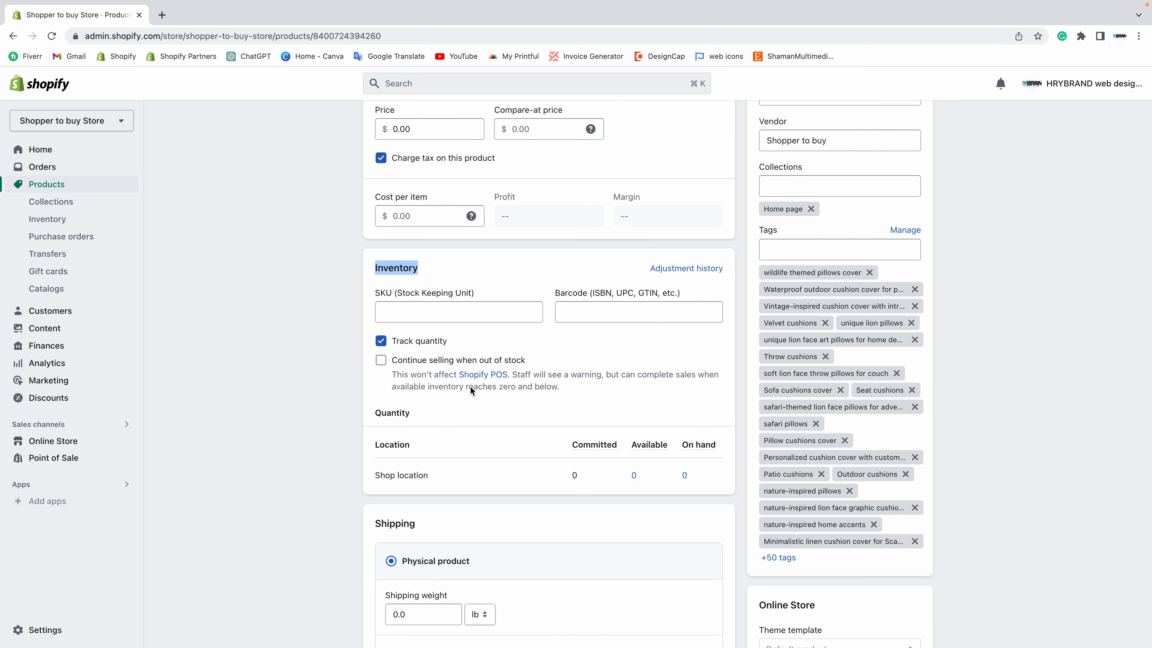
scroll(470, 386, up, 12)
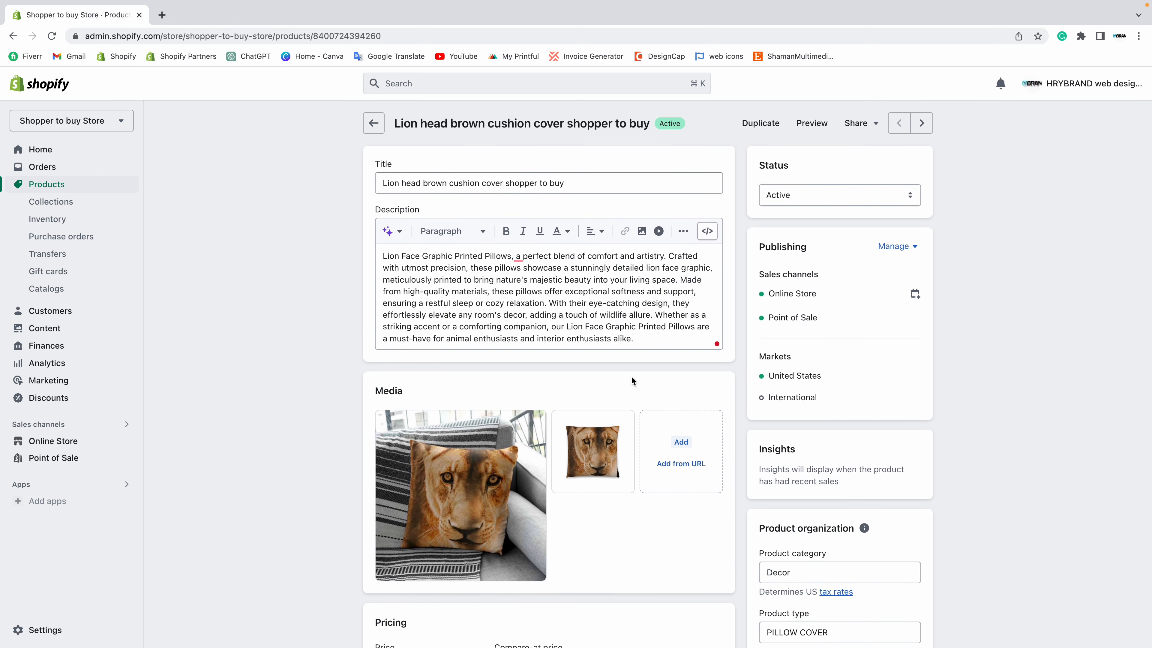